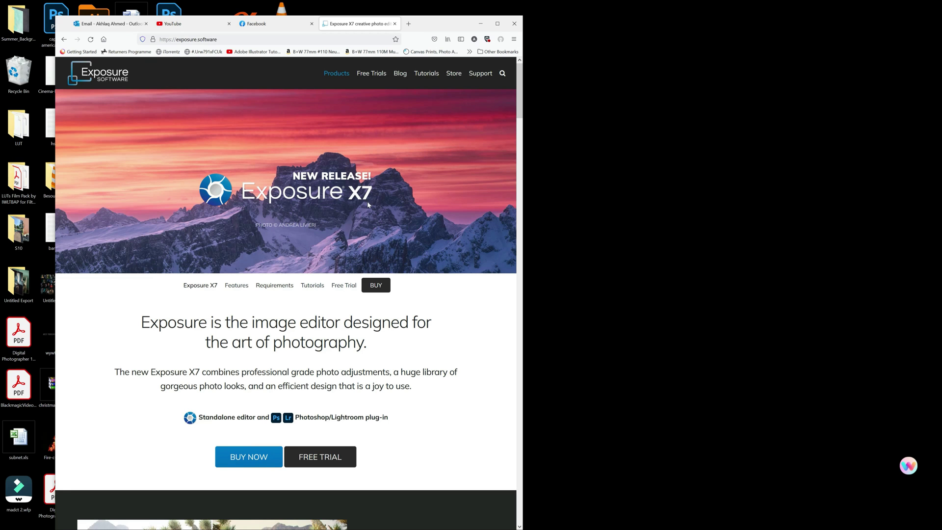
# Look over the Exposure X7 product page, including its free trial offer, and minimise the browser
pyautogui.scroll(-2, 368, 204)
pyautogui.scroll(2, 367, 204)
pyautogui.moveTo(440, 29); pyautogui.dragTo(429, 29)
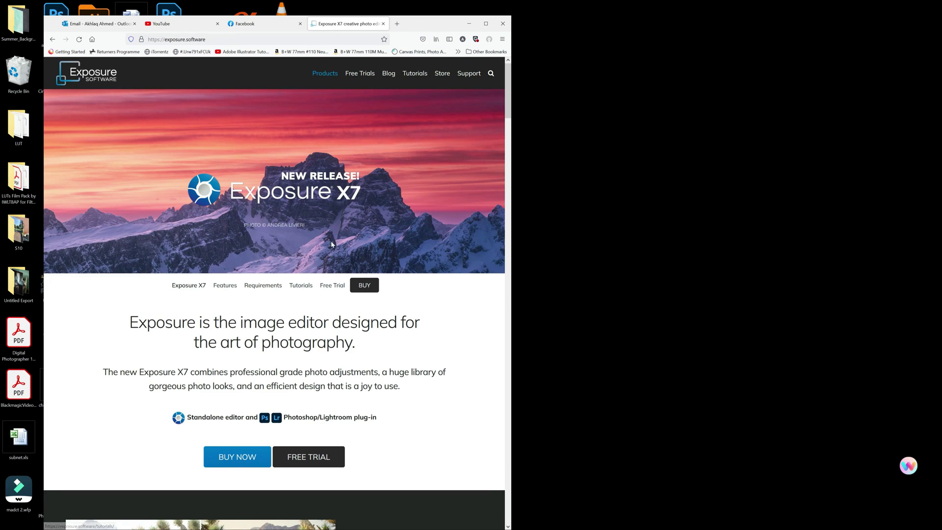
pyautogui.scroll(-2, 310, 469)
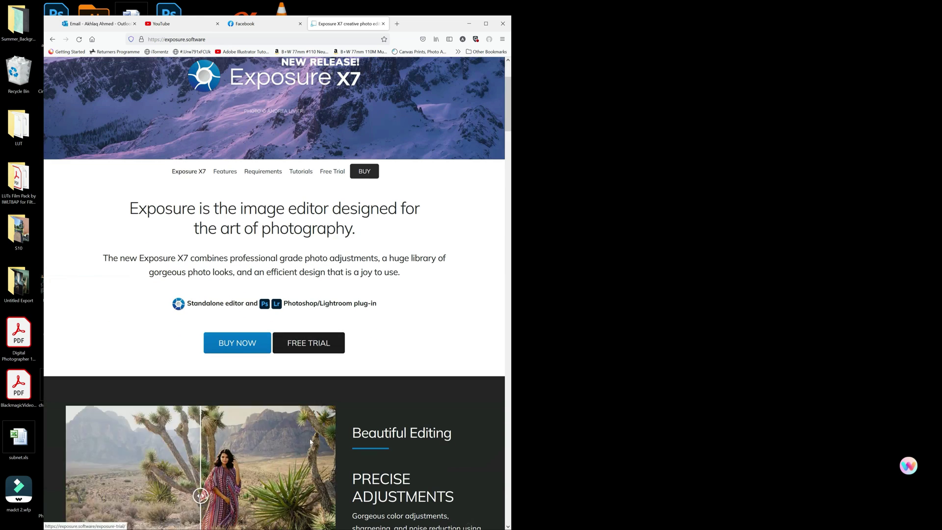
pyautogui.scroll(1, 322, 352)
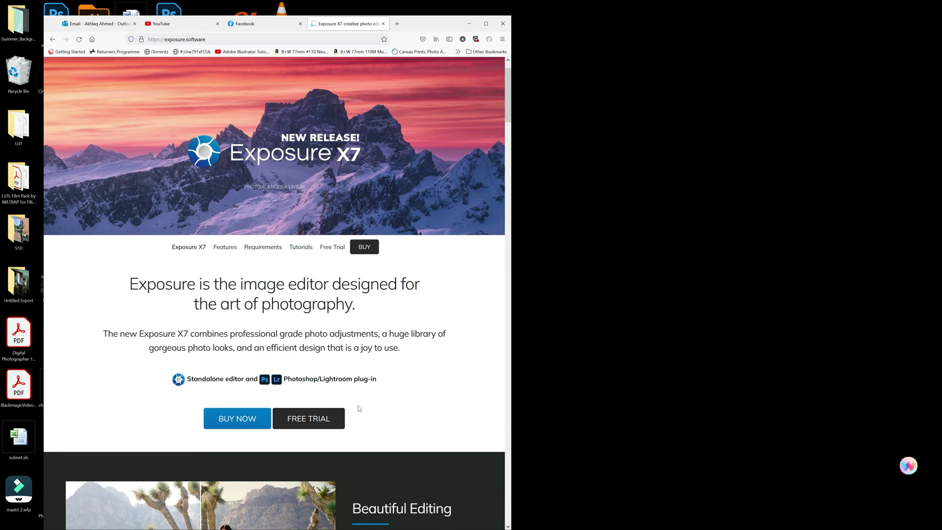
pyautogui.scroll(1, 359, 409)
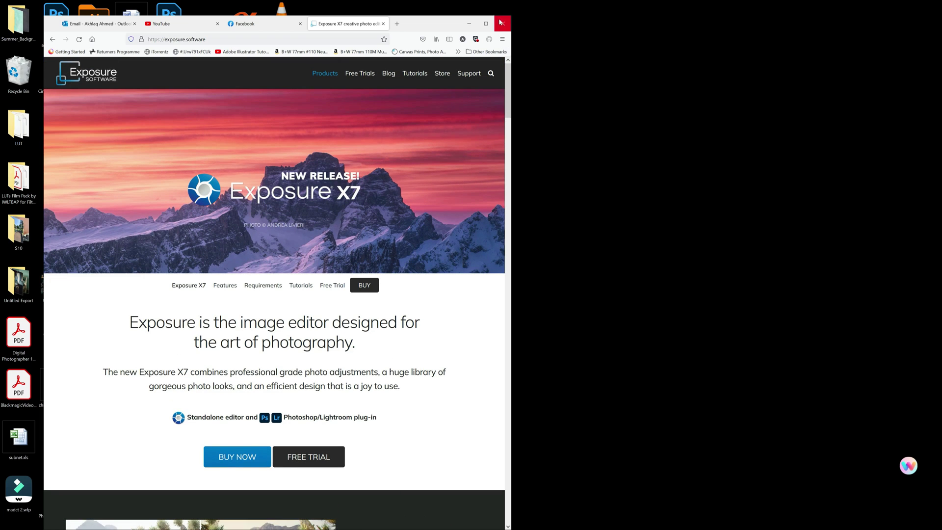
pyautogui.click(469, 24)
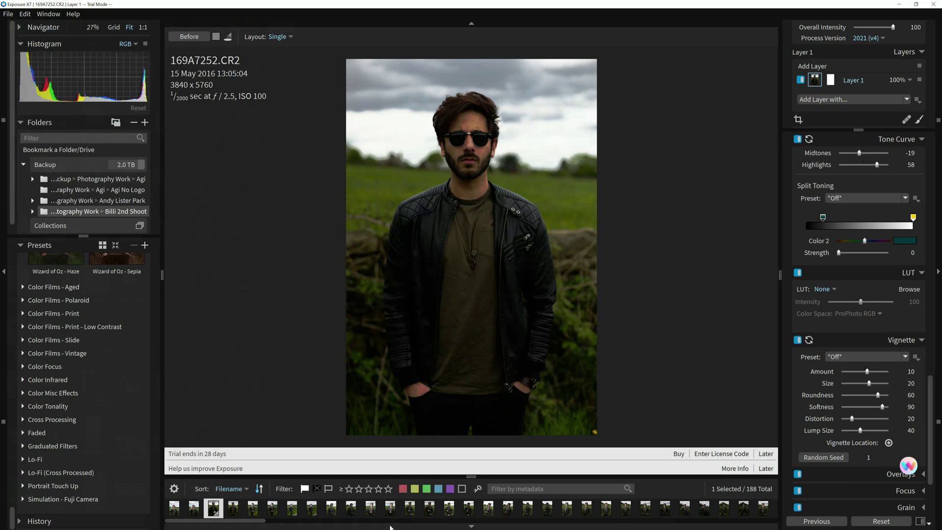
# Look over the tone curve, LUT and vignette adjustments of 169A7252.CR2 in Exposure X7 and minimise the program
pyautogui.click(392, 523)
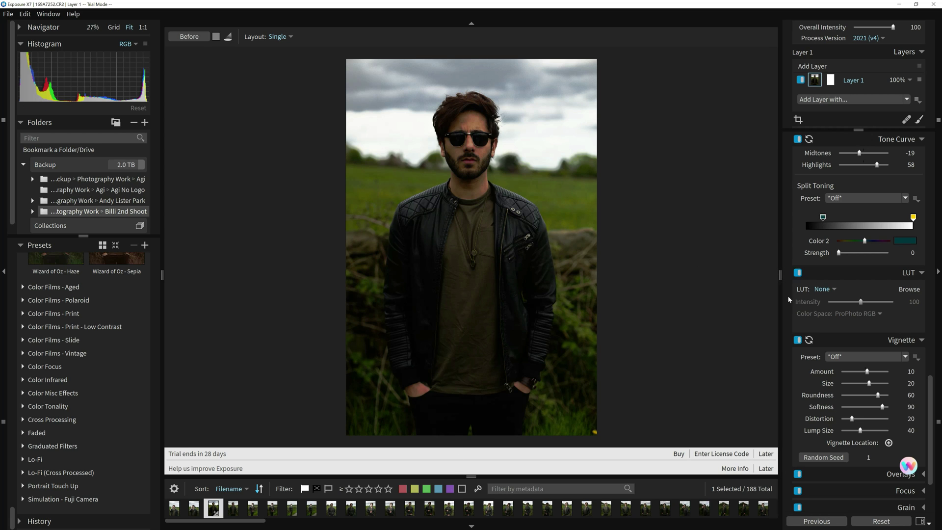
pyautogui.scroll(-1, 790, 300)
pyautogui.scroll(3, 792, 302)
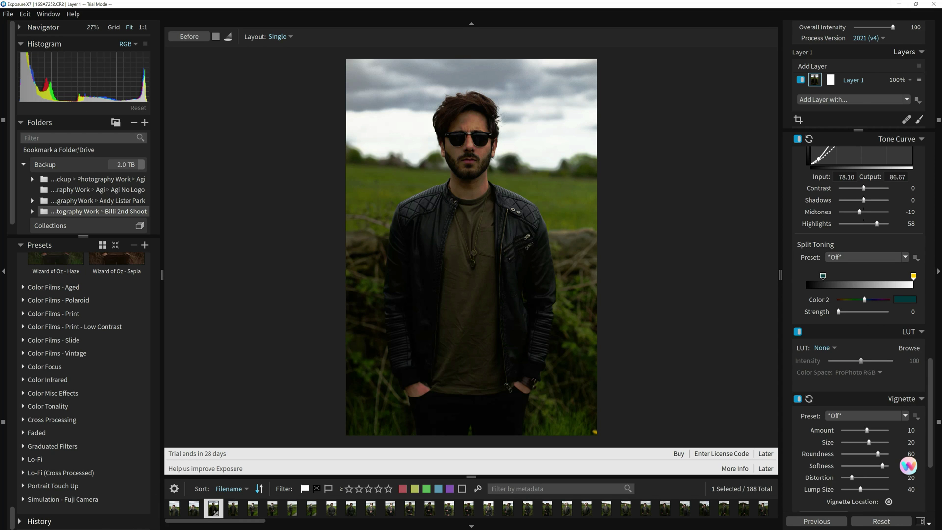
pyautogui.click(899, 4)
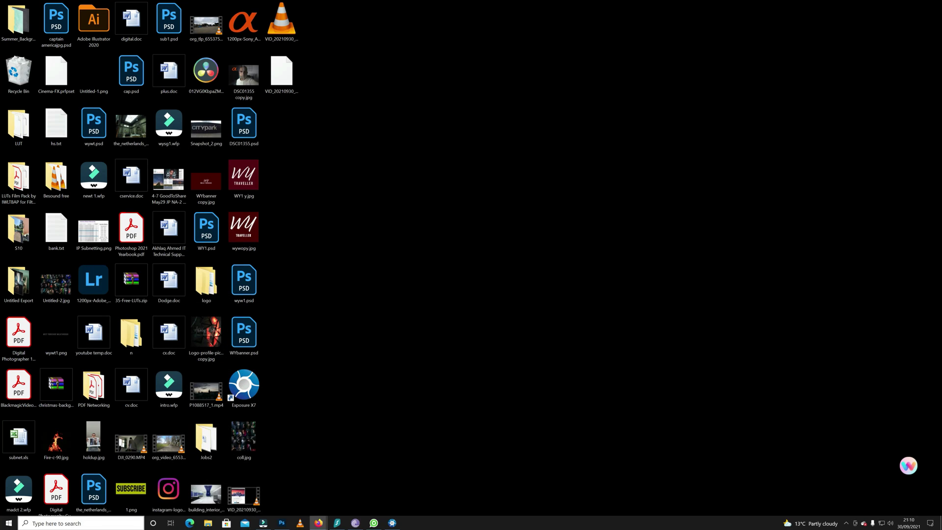
pyautogui.click(83, 529)
pyautogui.write('p')
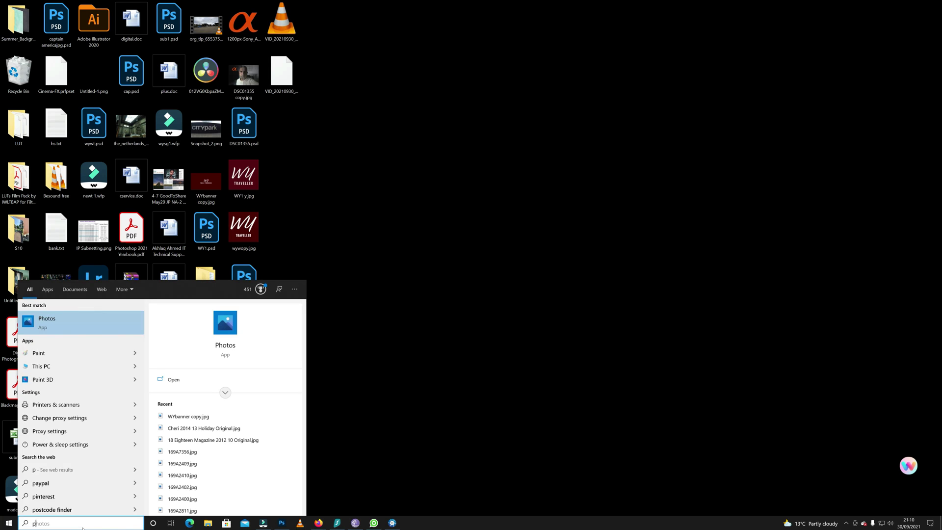
pyautogui.write('hoy')
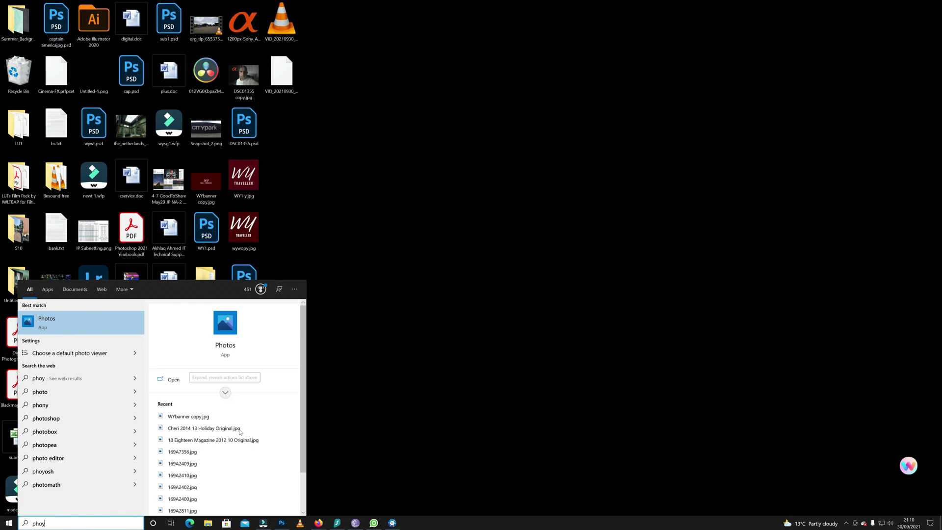
# Switch to Photoshop, open the recent photo 4R4A9165.JPG and launch the Exposure X7 filter on it
pyautogui.click(282, 523)
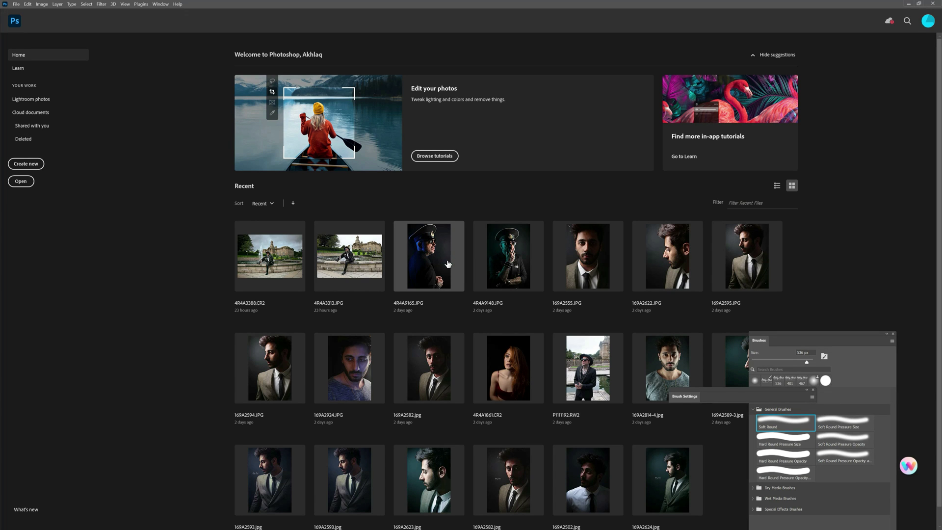
pyautogui.click(447, 264)
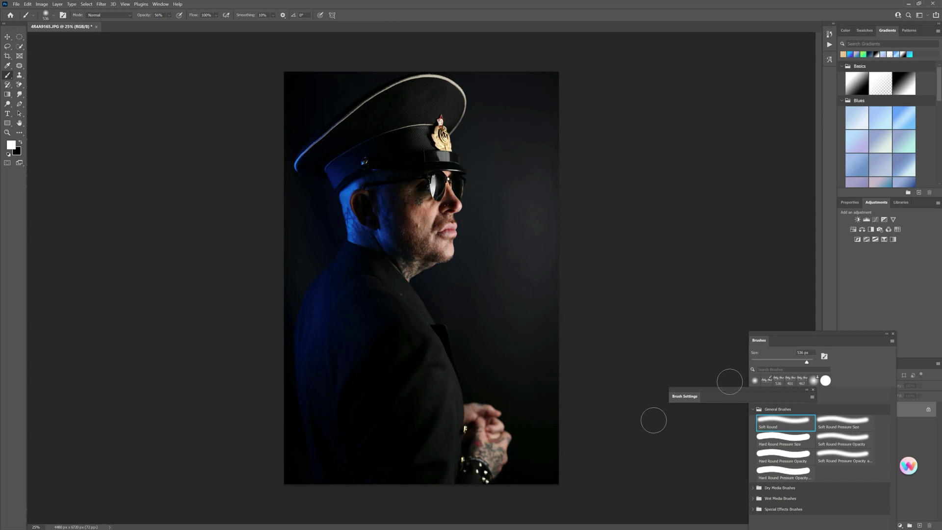
pyautogui.click(104, 6)
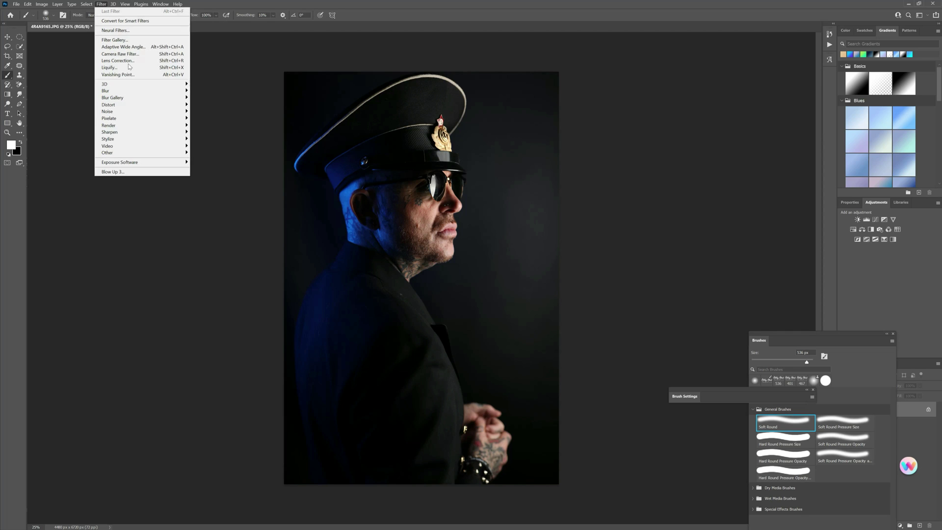
pyautogui.moveTo(141, 165)
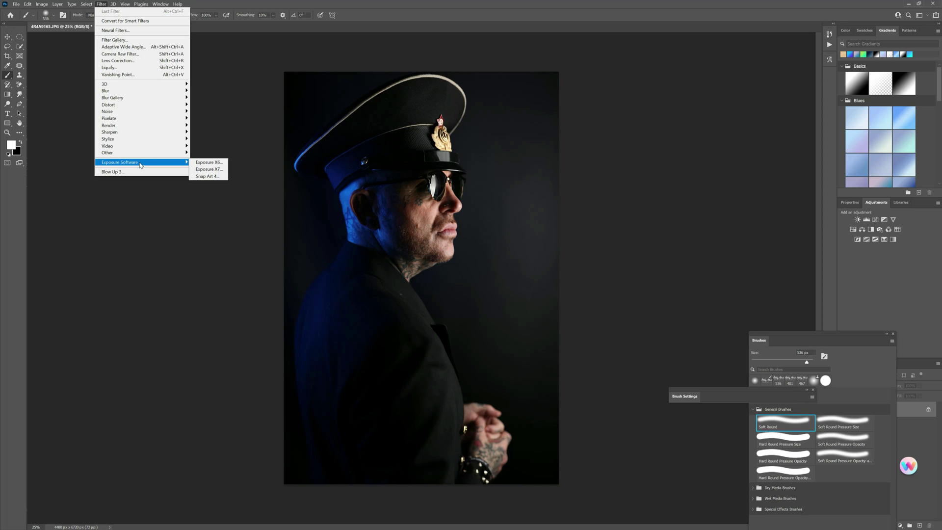
pyautogui.click(209, 170)
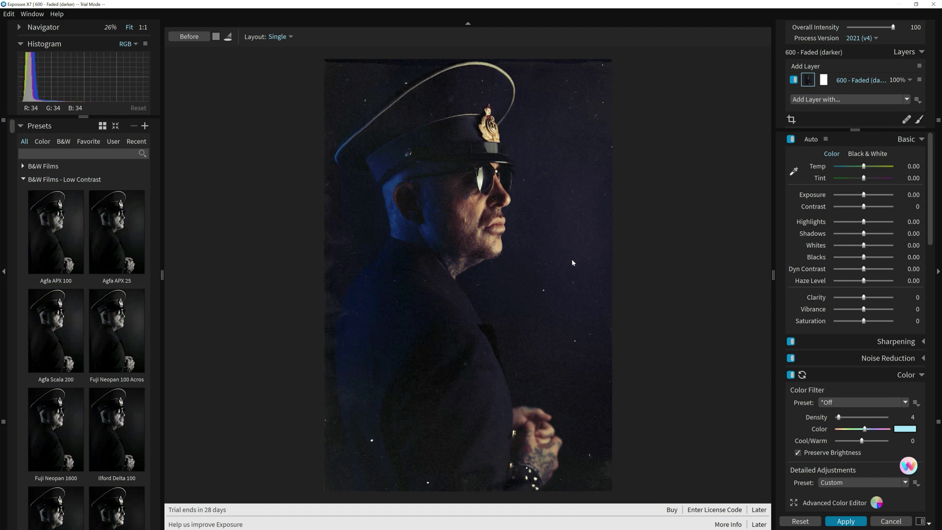
# Try the Agfa Scala 200 preset and another low-contrast black-and-white film preset on the portrait, undoing each
pyautogui.click(76, 309)
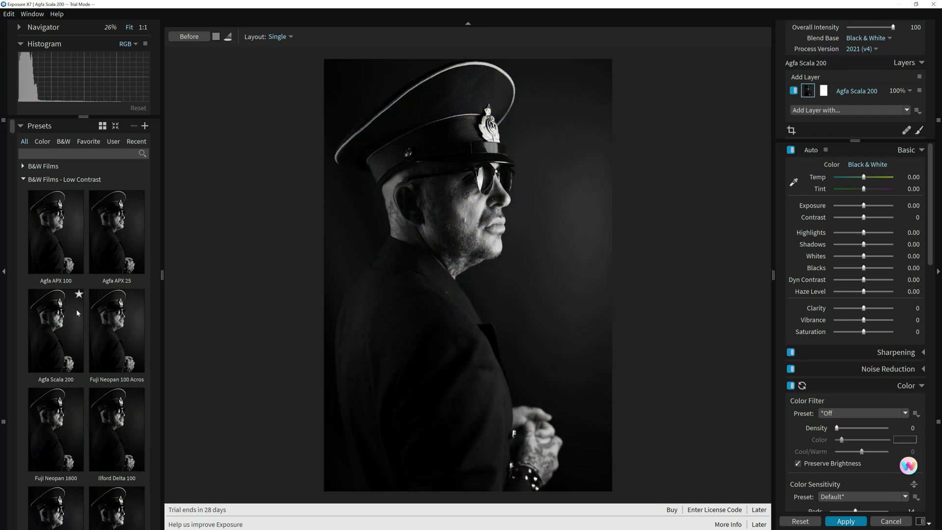
pyautogui.scroll(-5, 77, 316)
pyautogui.scroll(-1, 77, 311)
pyautogui.hotkey('ctrl', 'z')
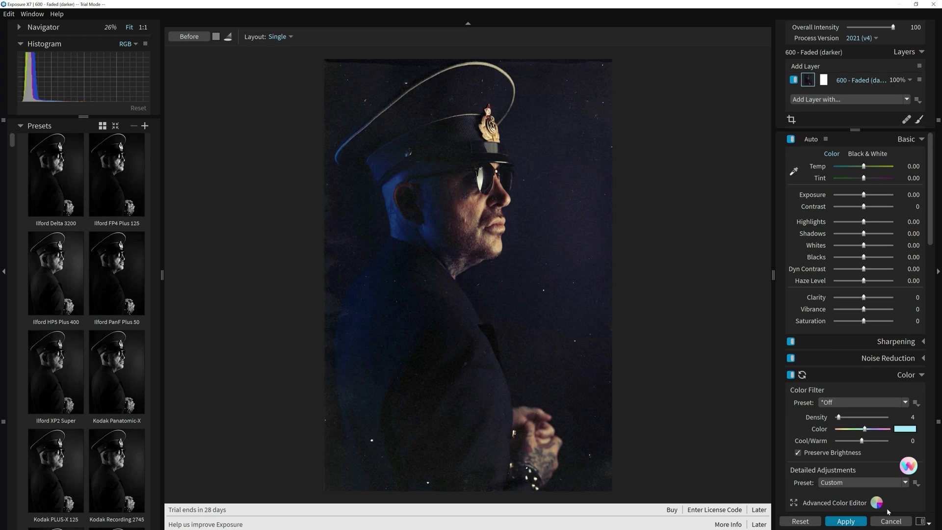
pyautogui.scroll(-2, 117, 359)
pyautogui.click(117, 358)
pyautogui.scroll(-3, 117, 359)
pyautogui.hotkey('ctrl', 'z')
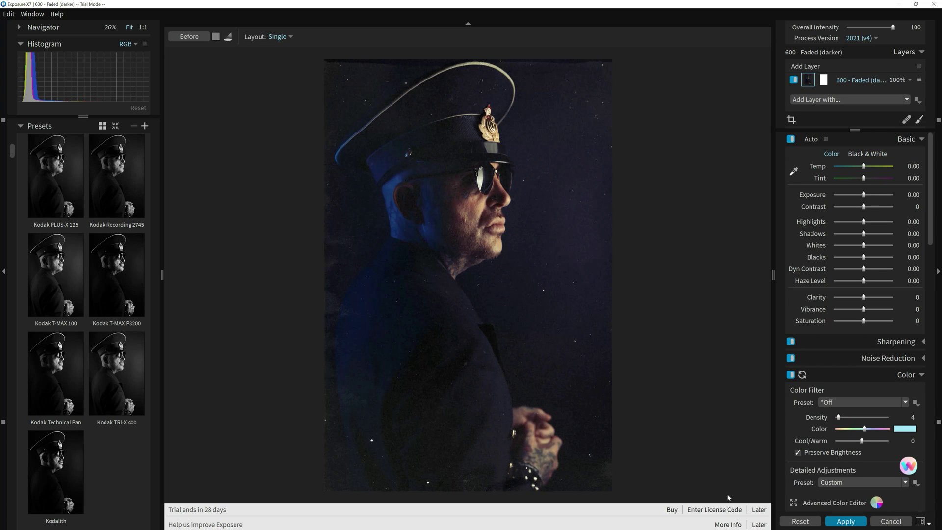
# Close the Exposure filter and 4R4A9165.JPG without applying anything, and switch to the standalone Exposure X7
pyautogui.click(891, 521)
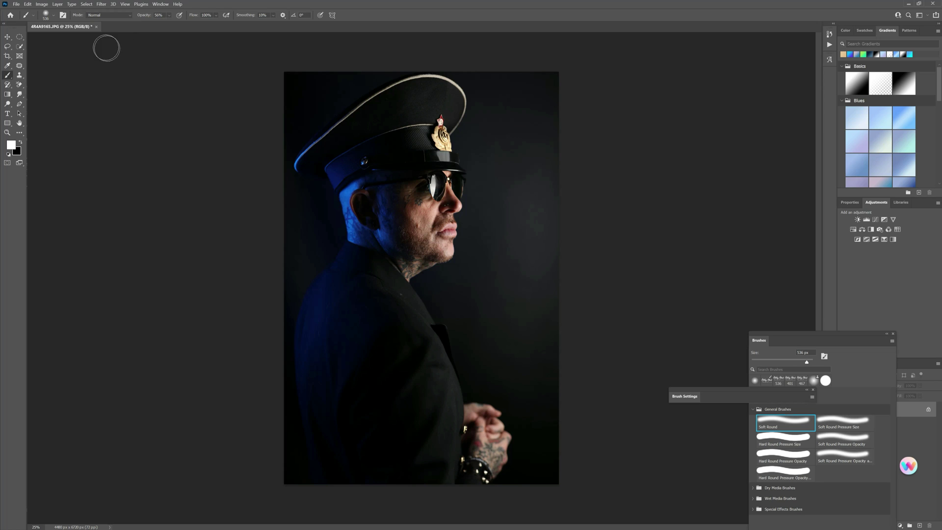
pyautogui.click(96, 26)
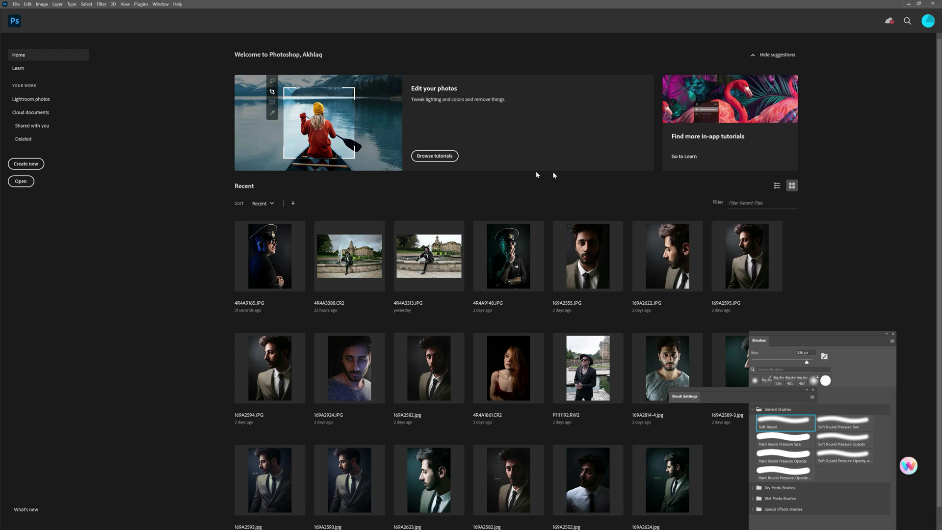
pyautogui.click(909, 4)
pyautogui.moveTo(311, 525)
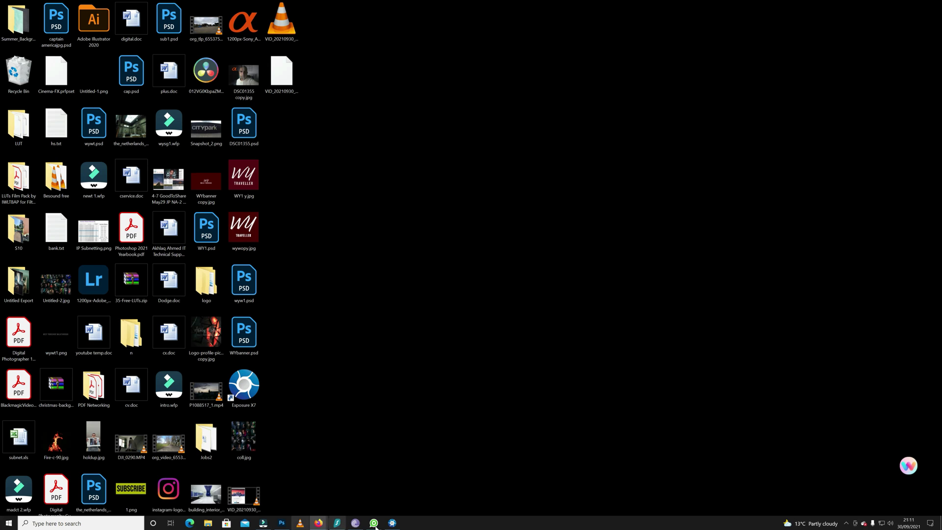
pyautogui.click(391, 524)
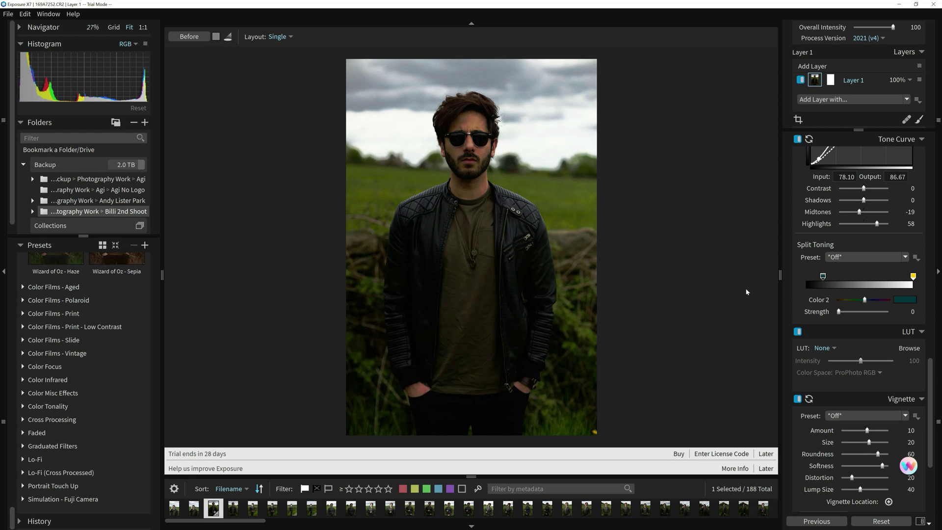
# Reset all adjustments of 169A7252.CR2 and set its colour luminance to Yellows 22, Greens 12, Cyans -8 and Blues -76
pyautogui.scroll(5, 809, 299)
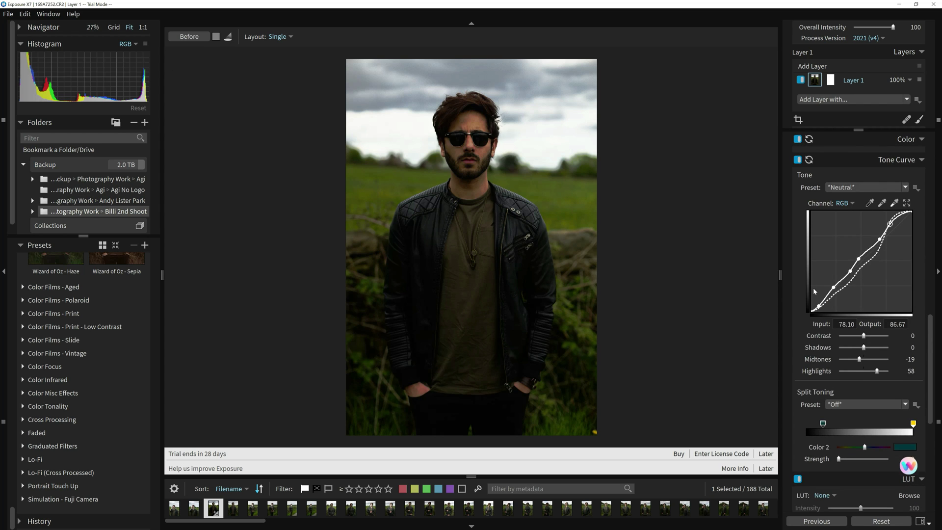
pyautogui.scroll(3, 813, 290)
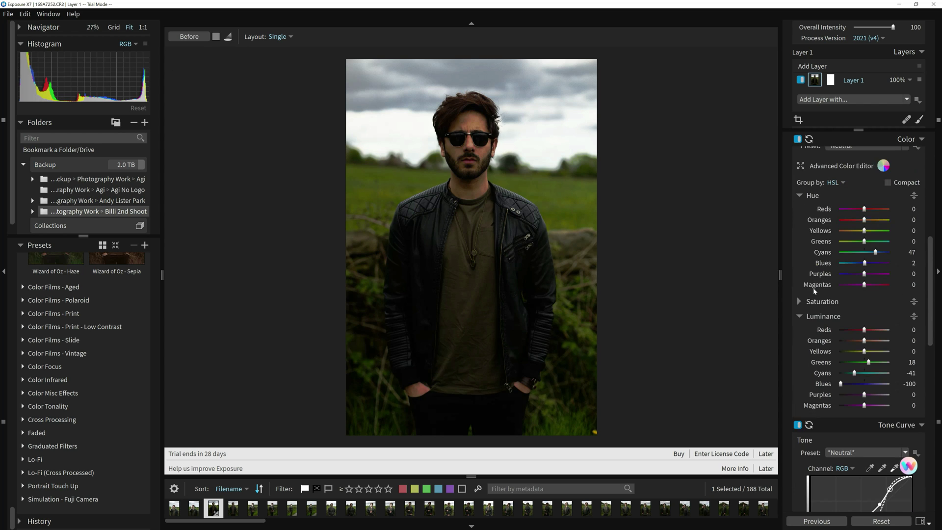
pyautogui.scroll(-5, 834, 343)
pyautogui.click(889, 523)
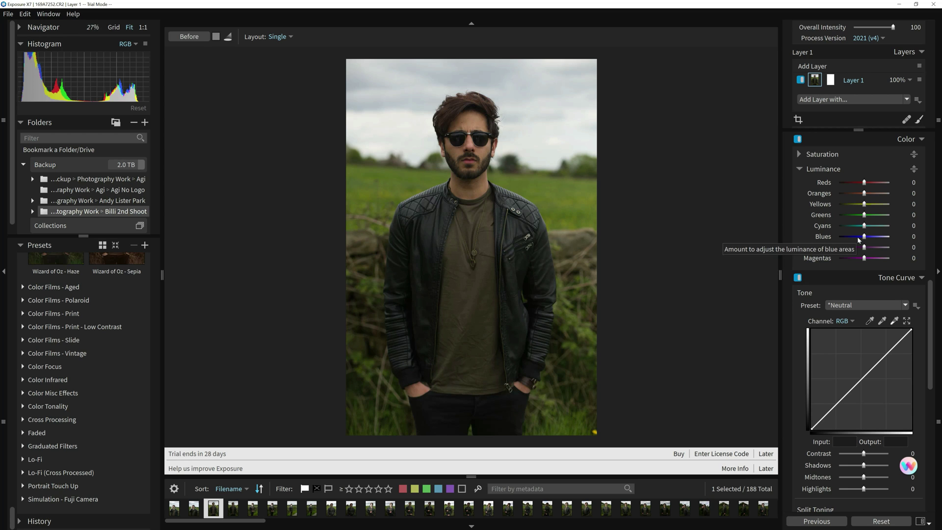
pyautogui.moveTo(857, 236); pyautogui.dragTo(868, 217)
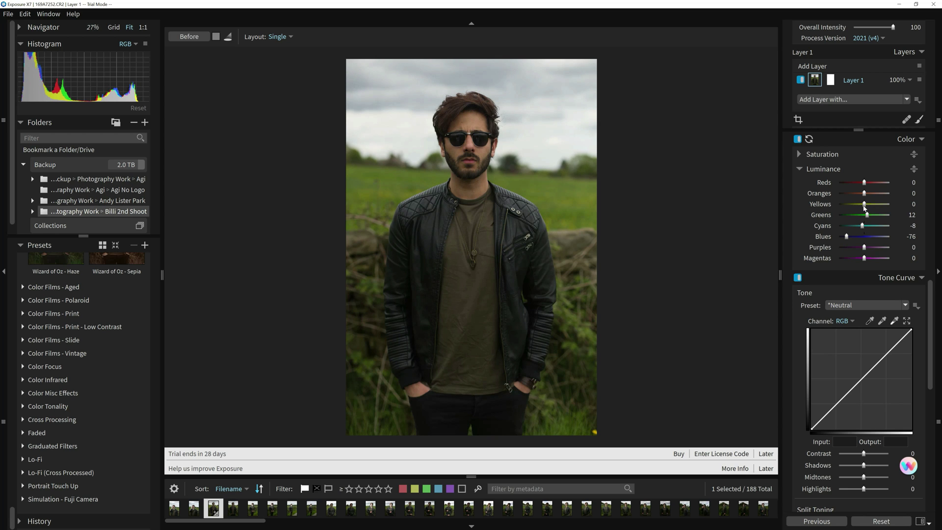
# Add shadow, midtone and highlight points to the RGB tone curve and raise the curve just below the midtone point
pyautogui.scroll(-2, 851, 319)
pyautogui.scroll(-1, 851, 318)
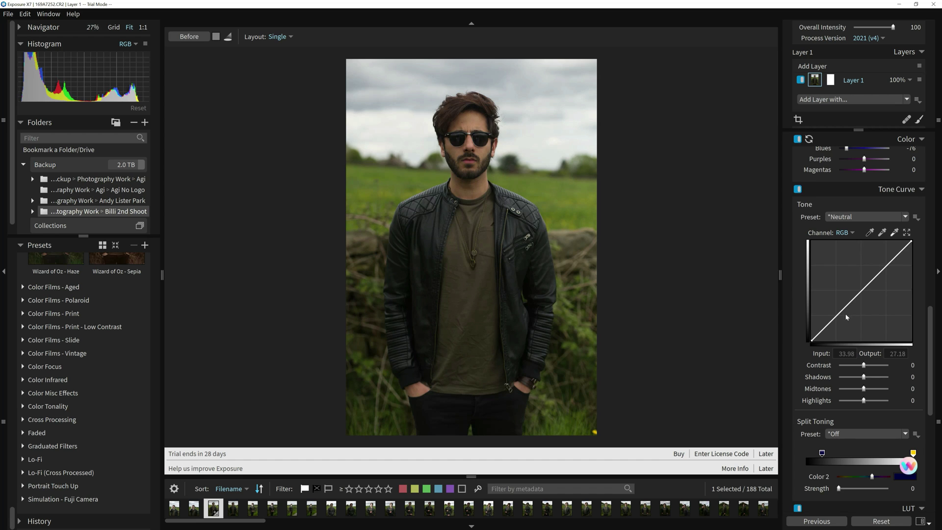
pyautogui.scroll(-5, 858, 319)
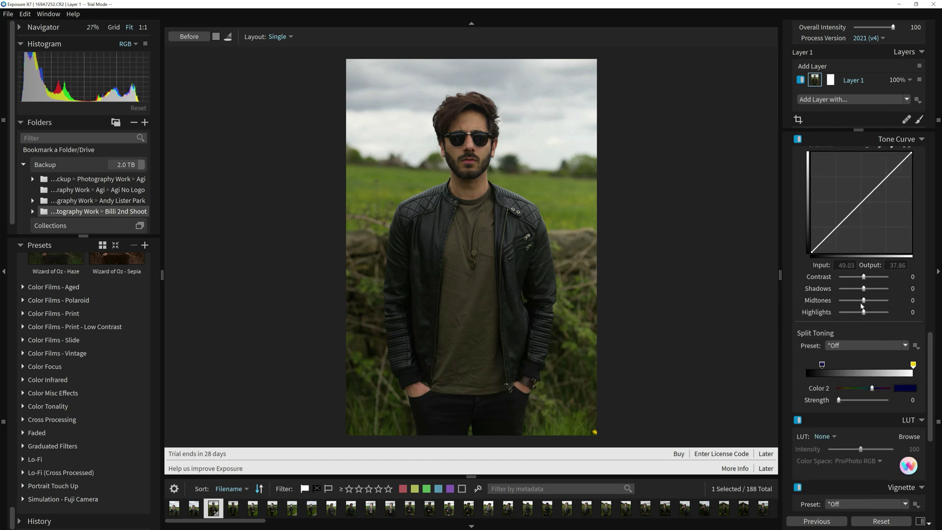
pyautogui.scroll(-5, 861, 320)
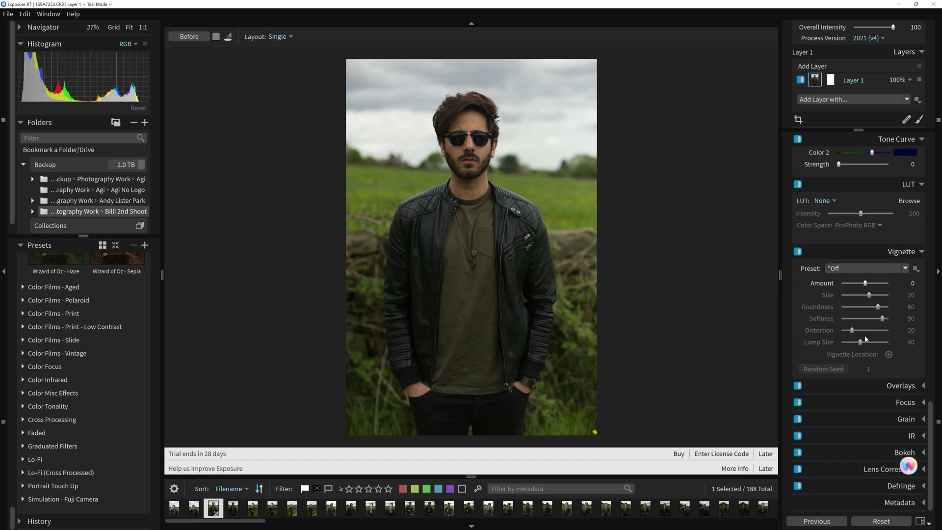
pyautogui.scroll(4, 800, 312)
pyautogui.scroll(7, 801, 314)
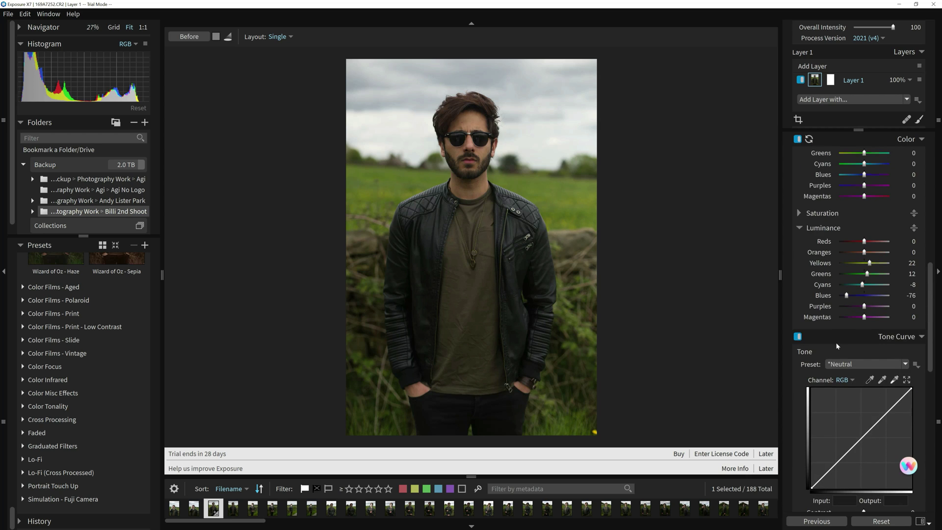
pyautogui.scroll(-3, 848, 362)
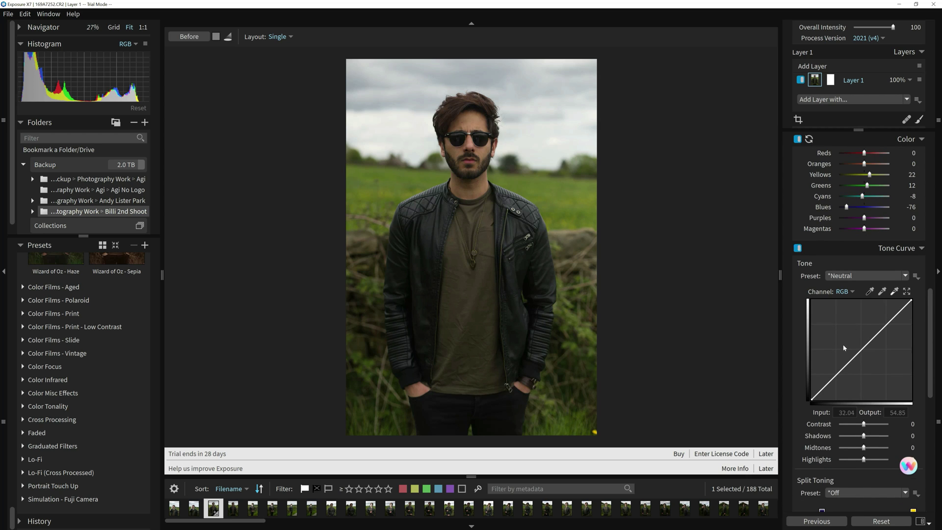
pyautogui.scroll(-1, 843, 348)
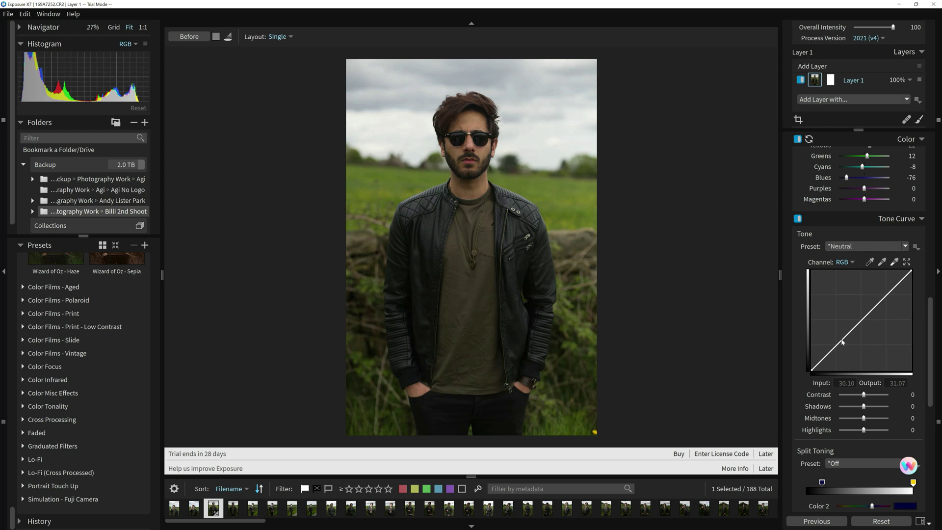
pyautogui.click(842, 340)
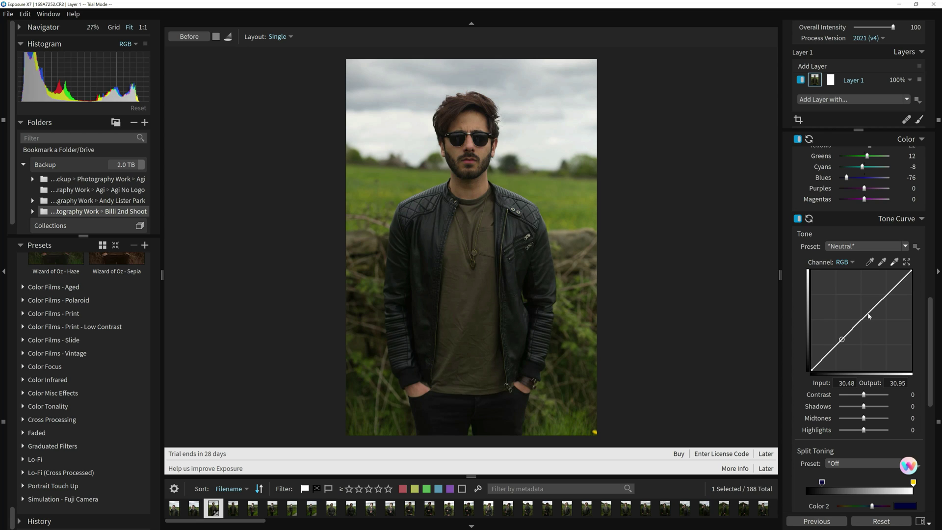
pyautogui.click(868, 314)
pyautogui.click(894, 289)
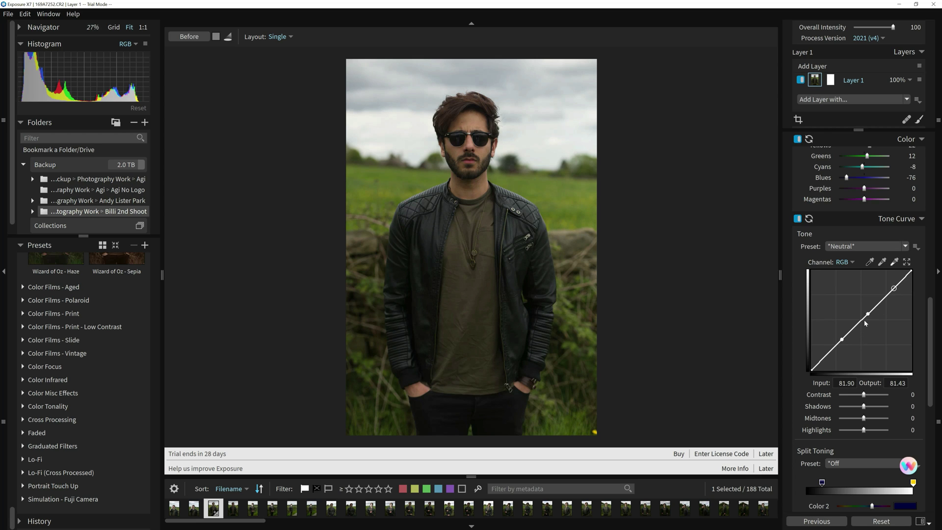
pyautogui.moveTo(854, 330); pyautogui.dragTo(857, 319)
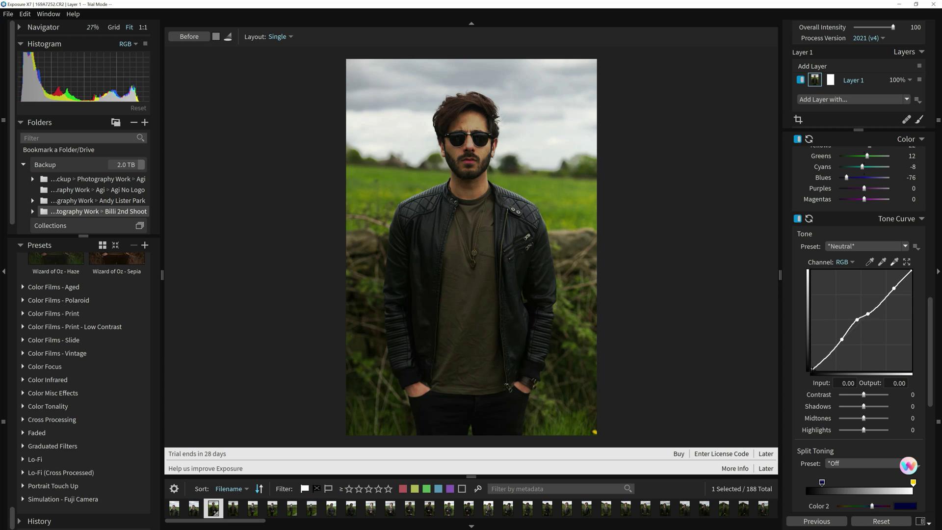
# Raise the RGB tone curve with a highlight point at input 73.81, output 78.10 and set the lower midtone point to 45.71, 51.43
pyautogui.moveTo(811, 369); pyautogui.dragTo(801, 376)
pyautogui.click(894, 288)
pyautogui.moveTo(888, 300); pyautogui.dragTo(886, 292)
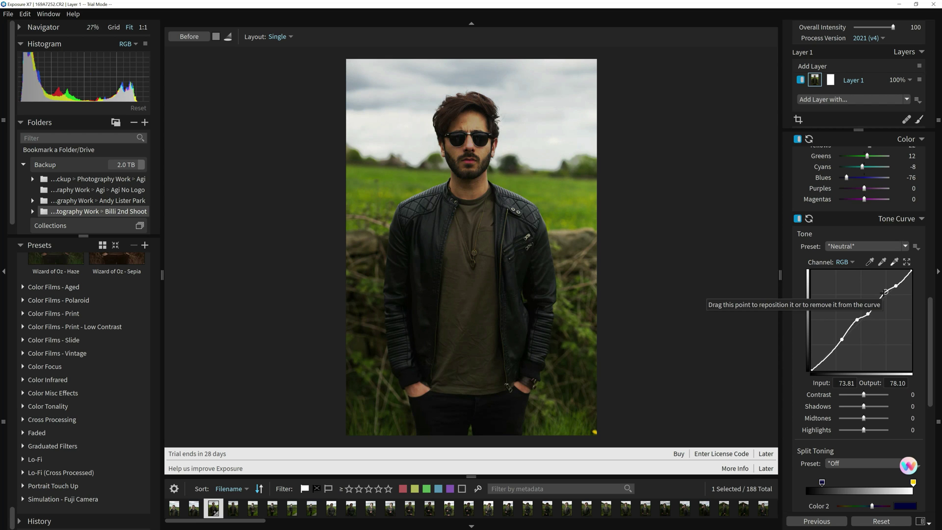
pyautogui.scroll(-5, 883, 343)
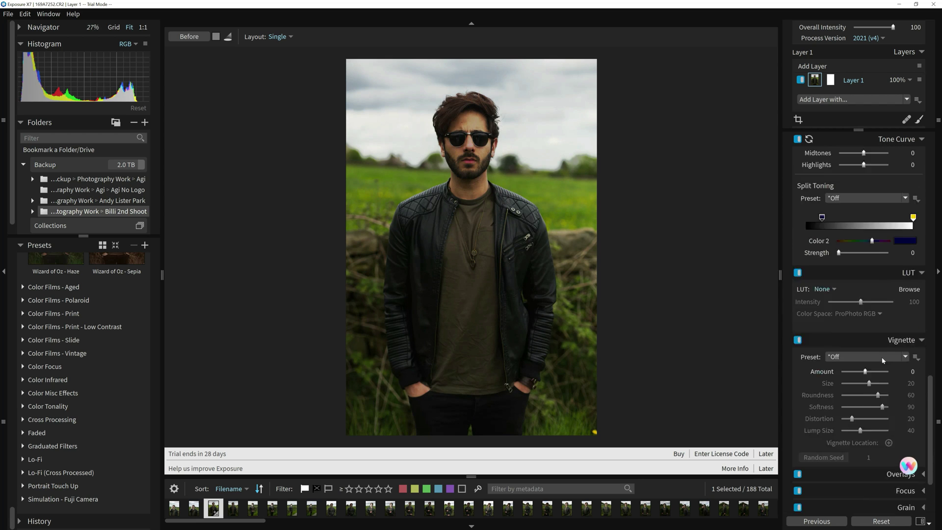
pyautogui.scroll(-2, 882, 361)
pyautogui.scroll(5, 883, 360)
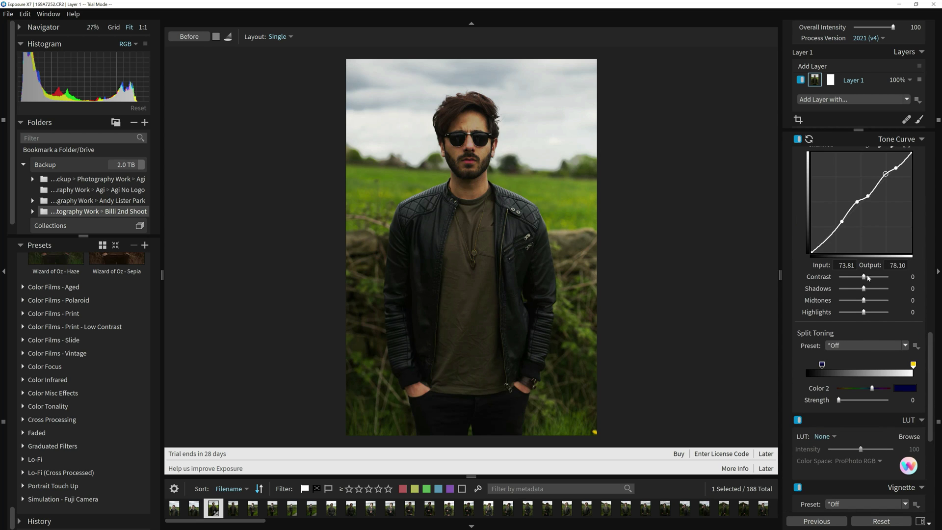
pyautogui.scroll(3, 855, 228)
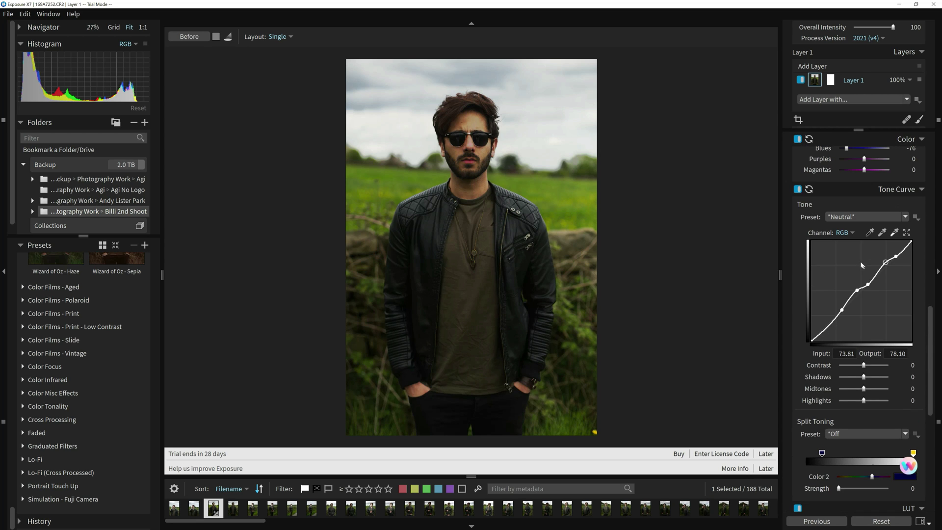
pyautogui.moveTo(856, 291); pyautogui.dragTo(857, 290)
# Compare the edited portrait with its unedited version by toggling the Before view several times
pyautogui.click(195, 38)
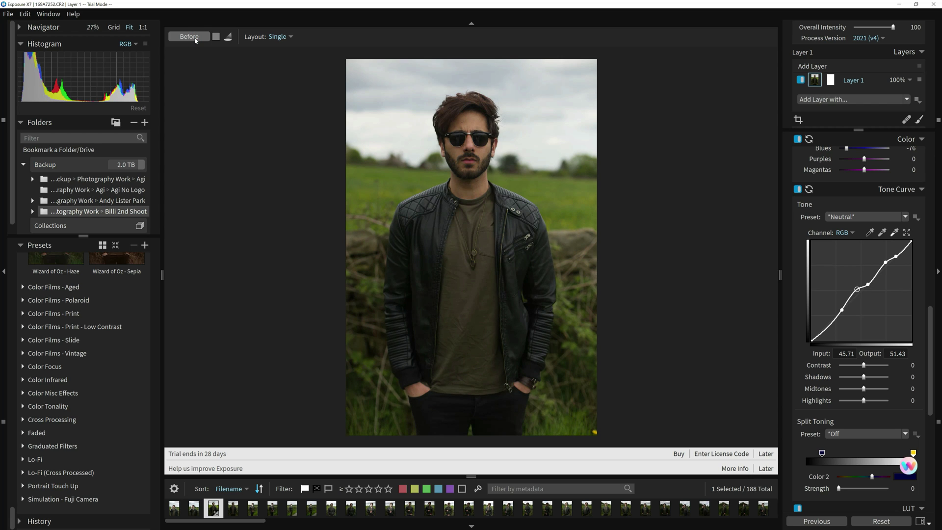
pyautogui.click(195, 38)
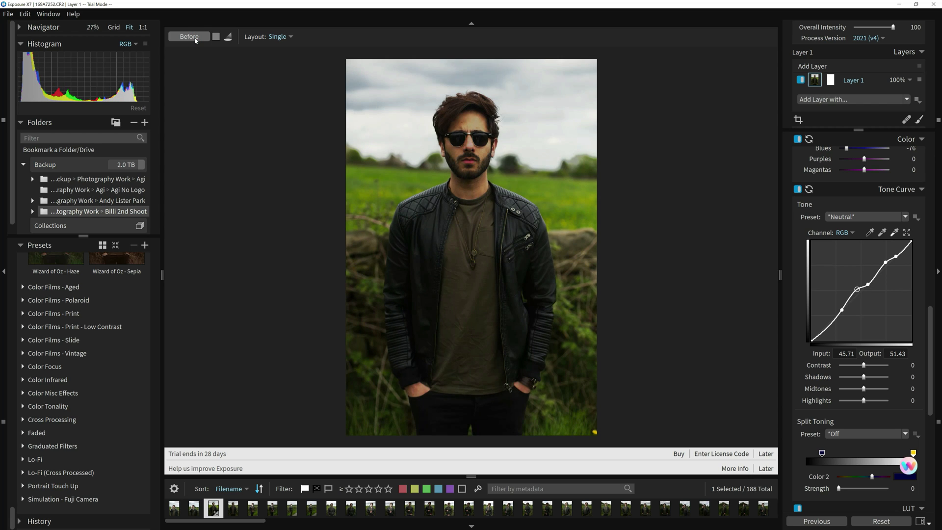
pyautogui.click(194, 38)
pyautogui.click(194, 39)
pyautogui.click(199, 42)
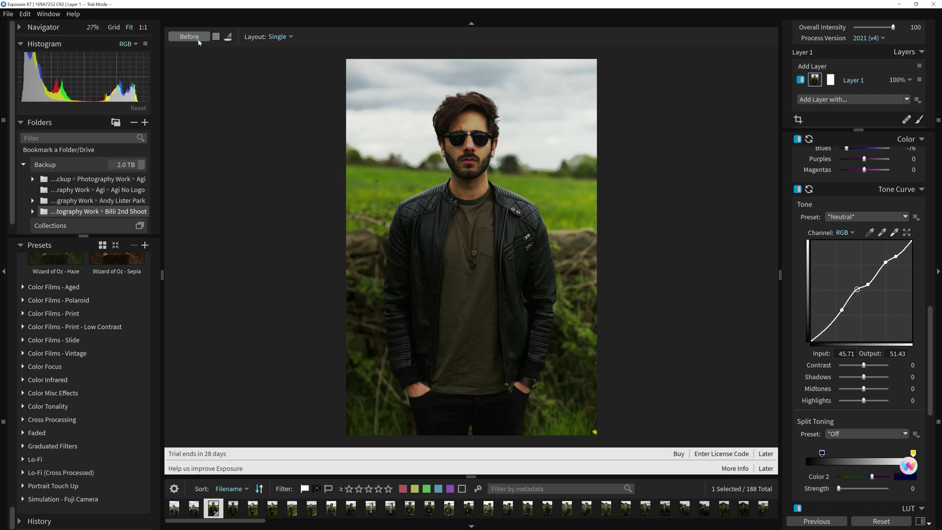
pyautogui.click(199, 42)
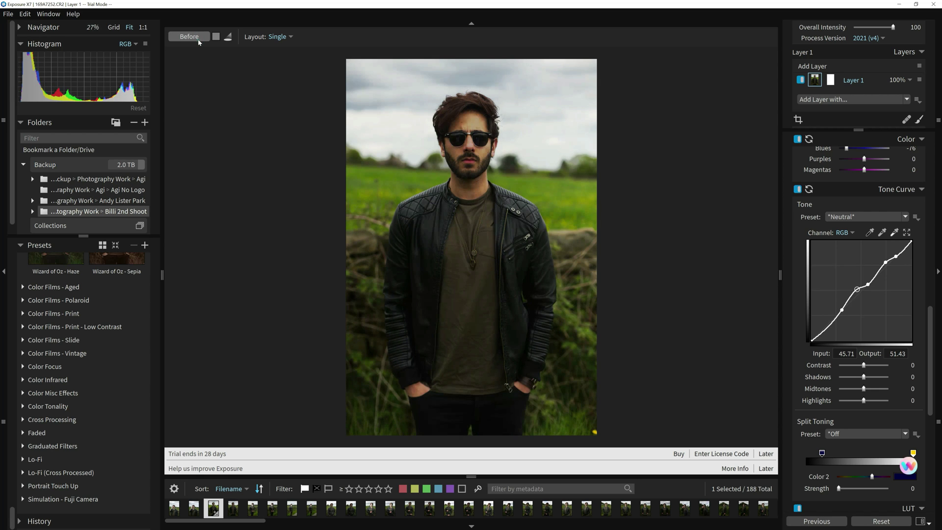
pyautogui.click(200, 43)
pyautogui.click(200, 43)
pyautogui.click(199, 42)
pyautogui.click(200, 43)
# Compare the edit in the Before/After Horizontal, After/Before Horizontal, Before/After Vertical and After/Before Vertical split views
pyautogui.click(218, 38)
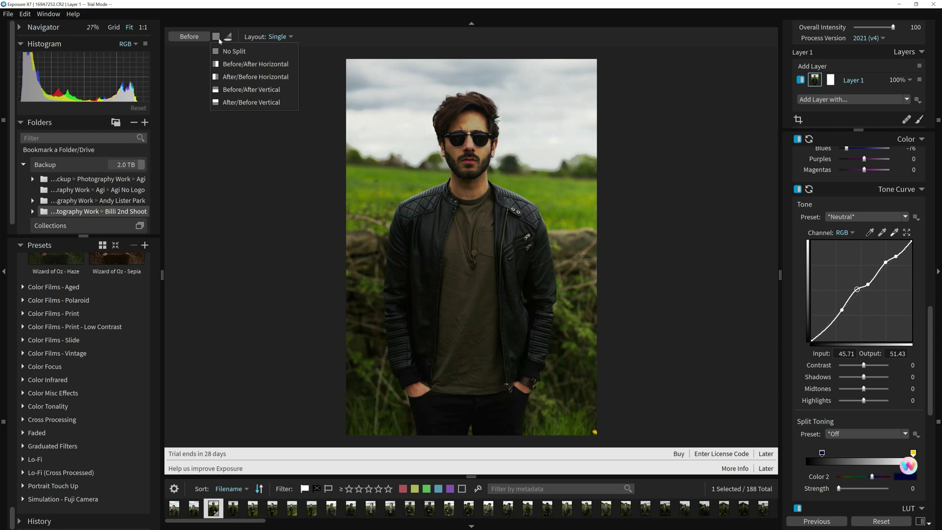
pyautogui.click(225, 64)
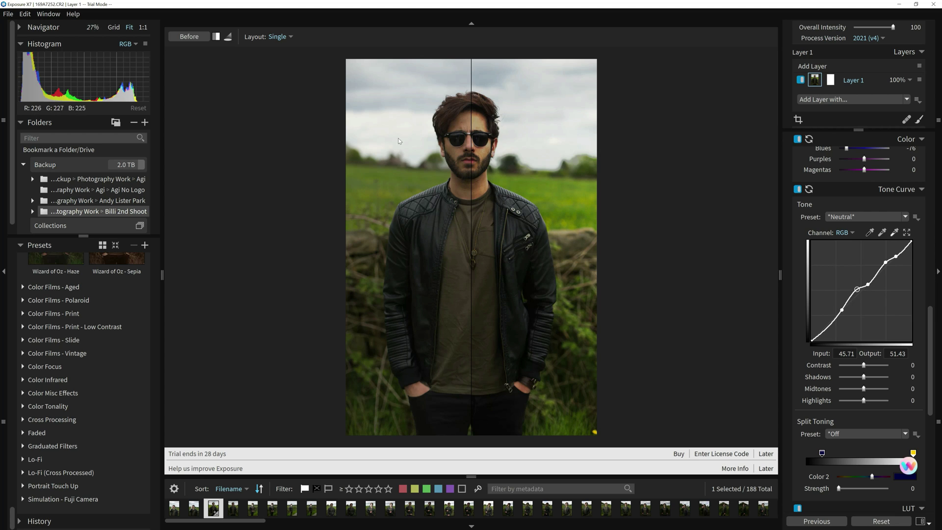
pyautogui.click(221, 38)
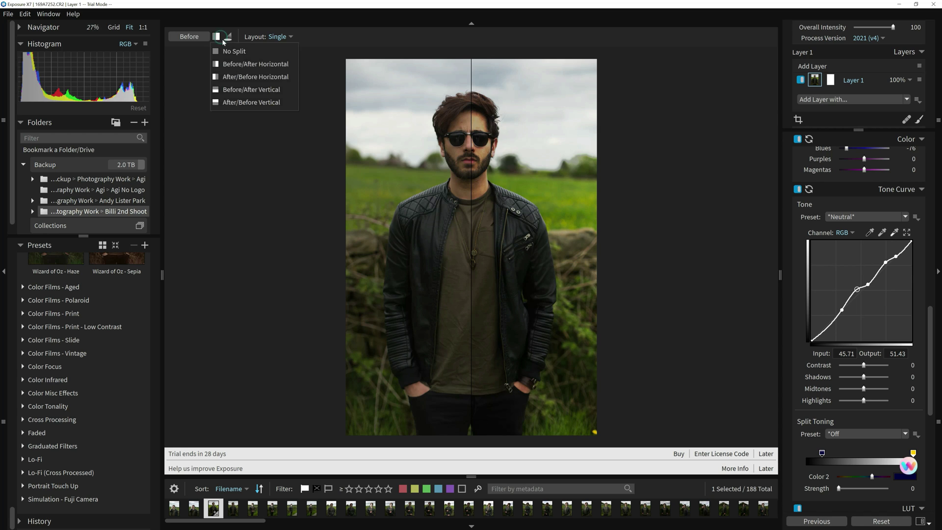
pyautogui.click(240, 77)
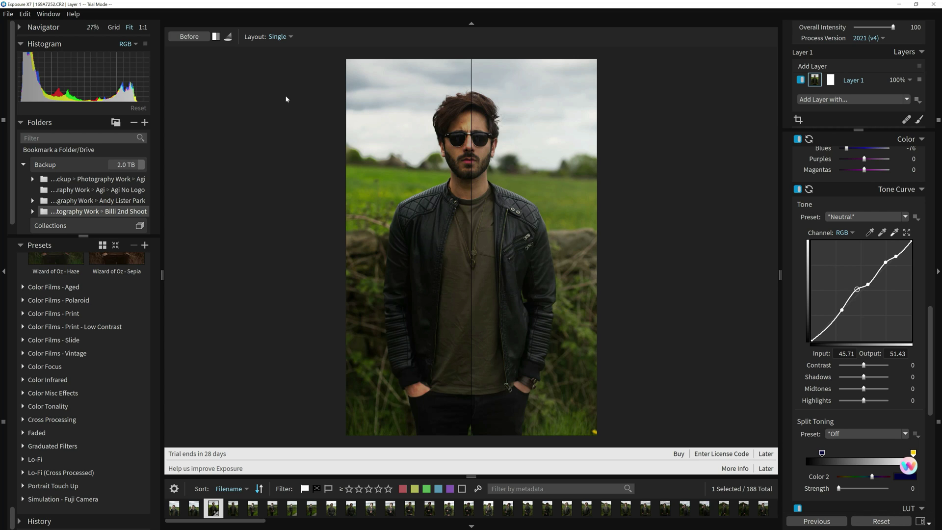
pyautogui.click(217, 39)
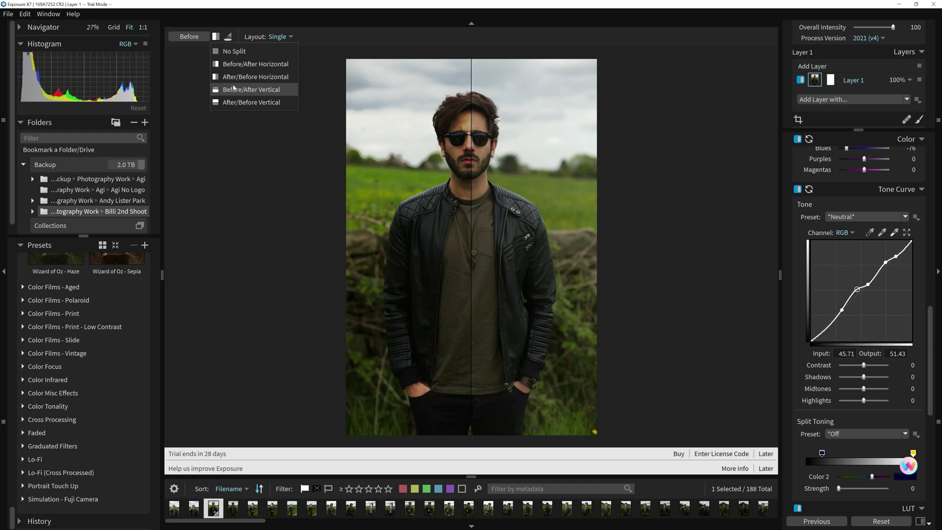
pyautogui.click(234, 89)
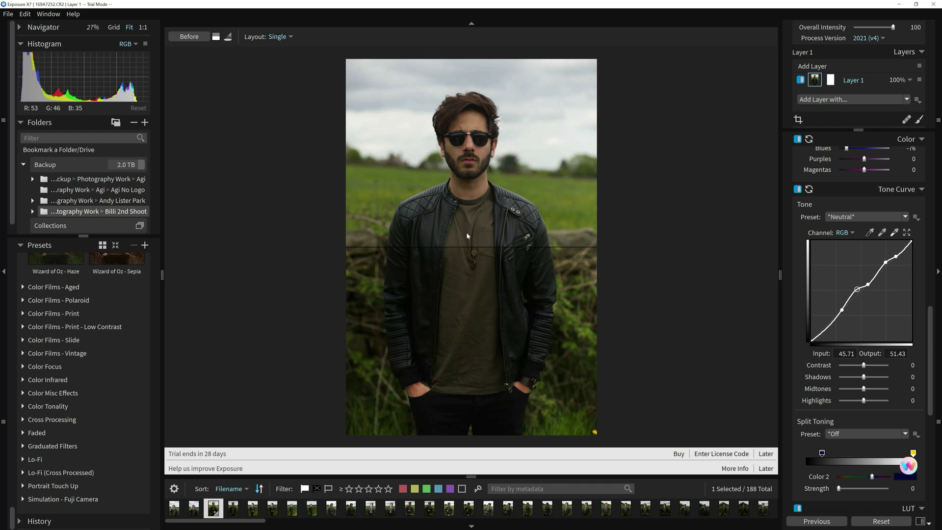
pyautogui.click(217, 40)
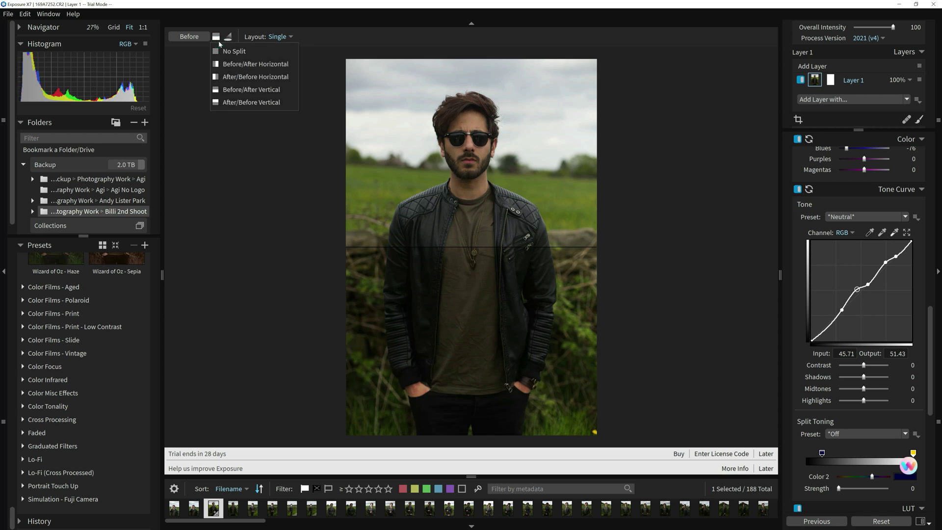
pyautogui.click(231, 100)
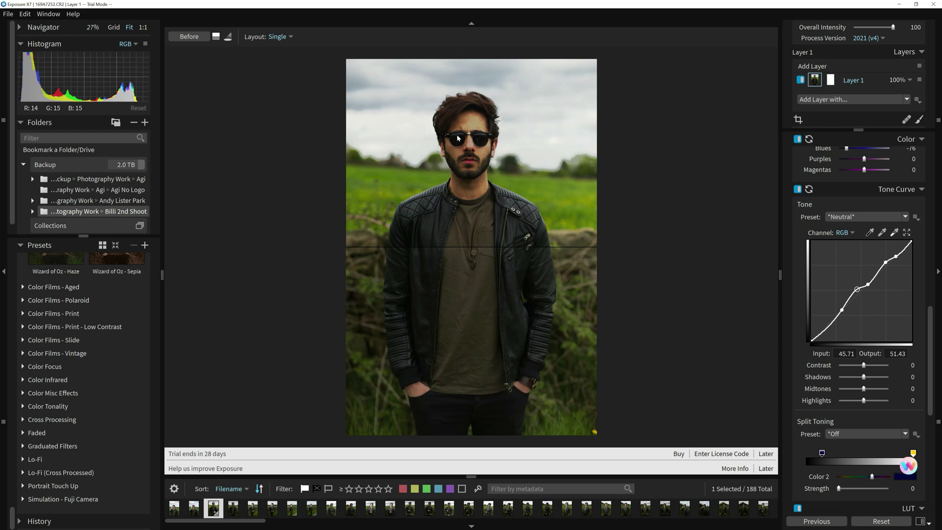
# Review the After/Before and Before/After Horizontal splits again and return the preview to No Split
pyautogui.click(216, 36)
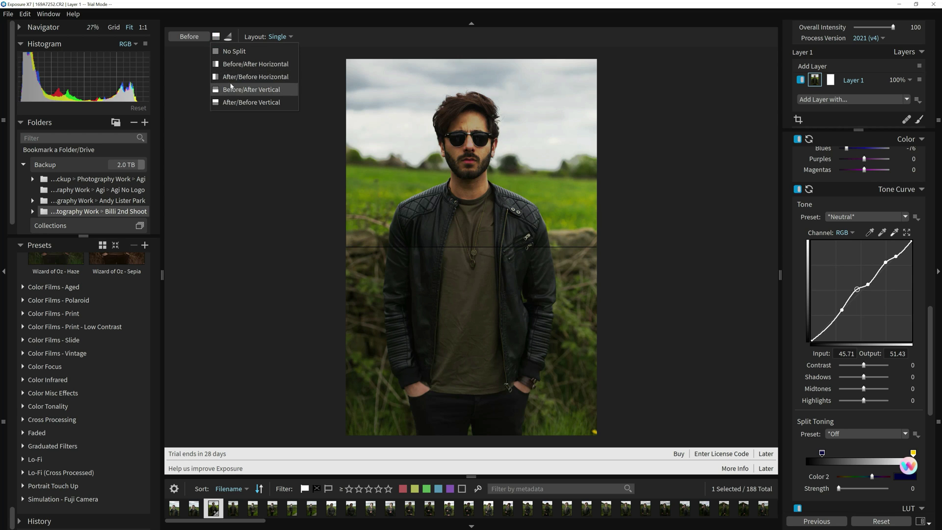
pyautogui.click(230, 86)
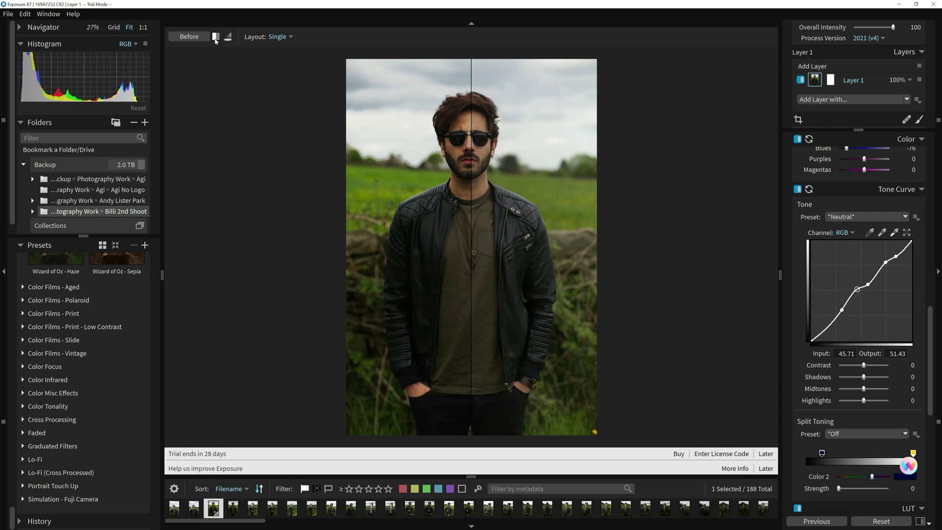
pyautogui.click(216, 37)
pyautogui.click(222, 64)
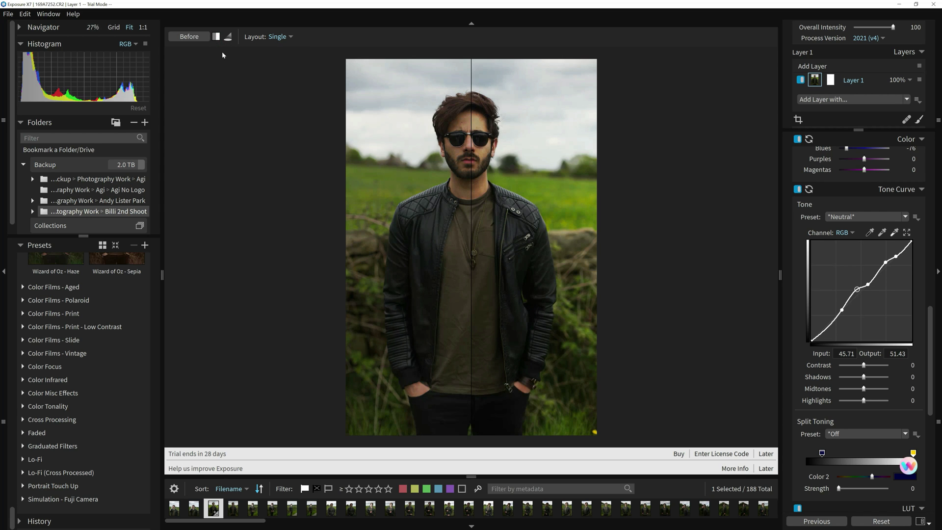
pyautogui.click(205, 37)
pyautogui.click(205, 39)
pyautogui.click(216, 38)
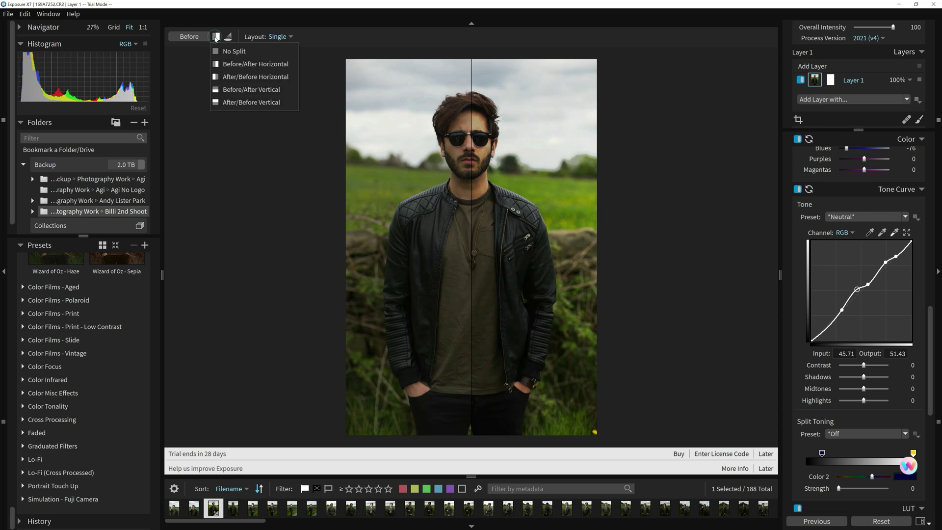
pyautogui.click(219, 52)
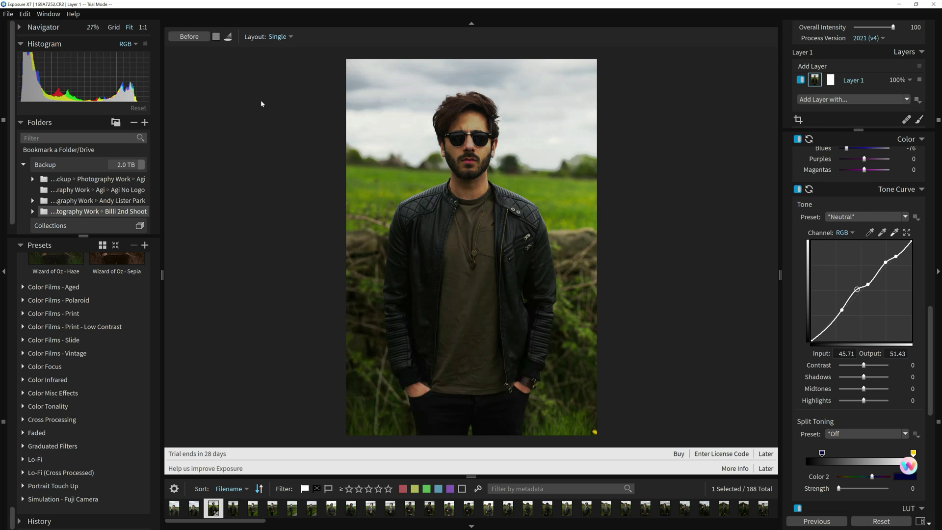
# Open the Layer 1 mask and examine its gradient and selection tools, edge options and colour constraints
pyautogui.scroll(-3, 805, 245)
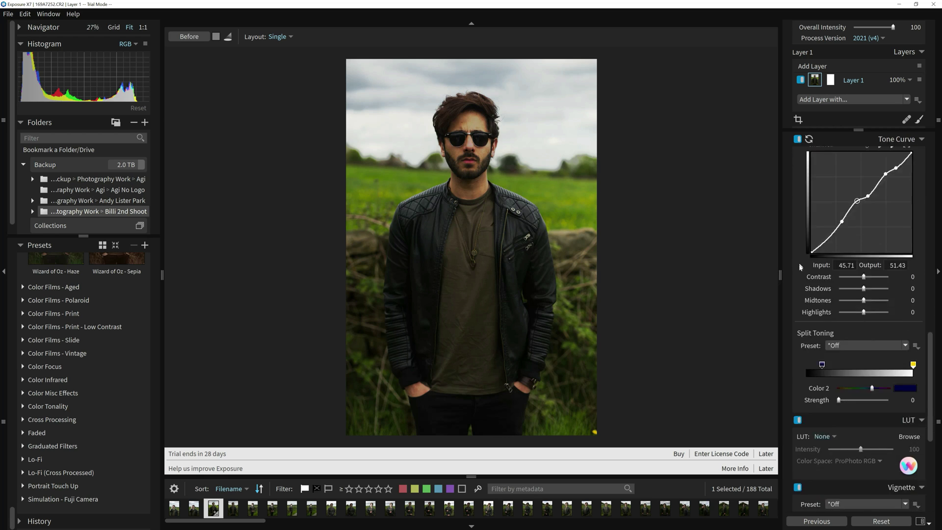
pyautogui.scroll(10, 812, 288)
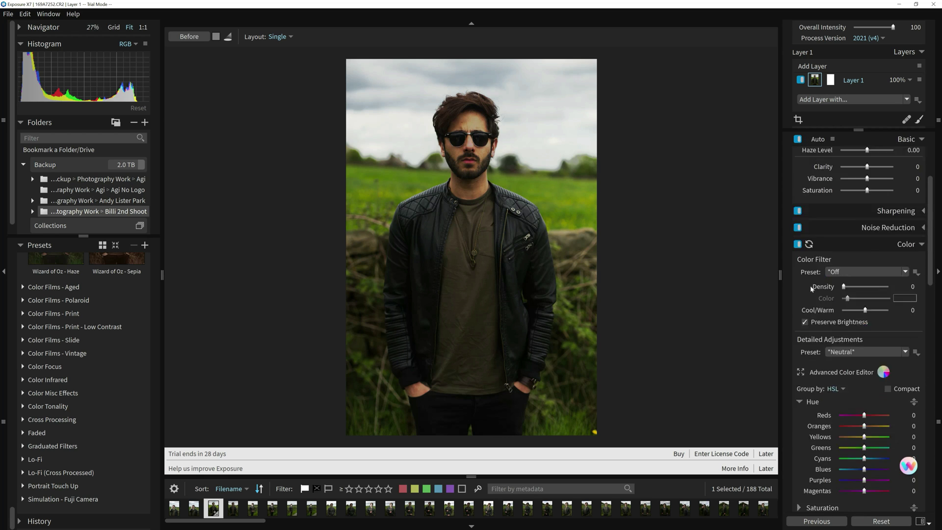
pyautogui.scroll(1, 811, 289)
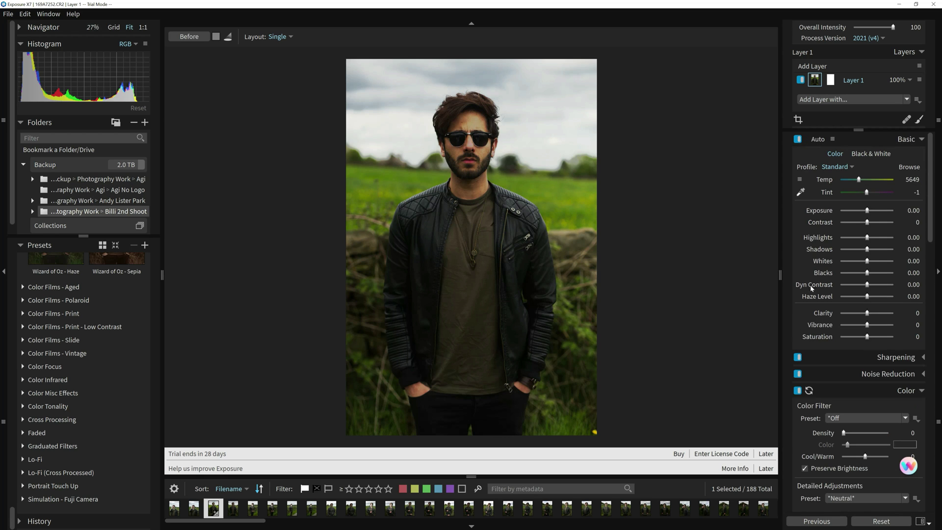
pyautogui.click(831, 80)
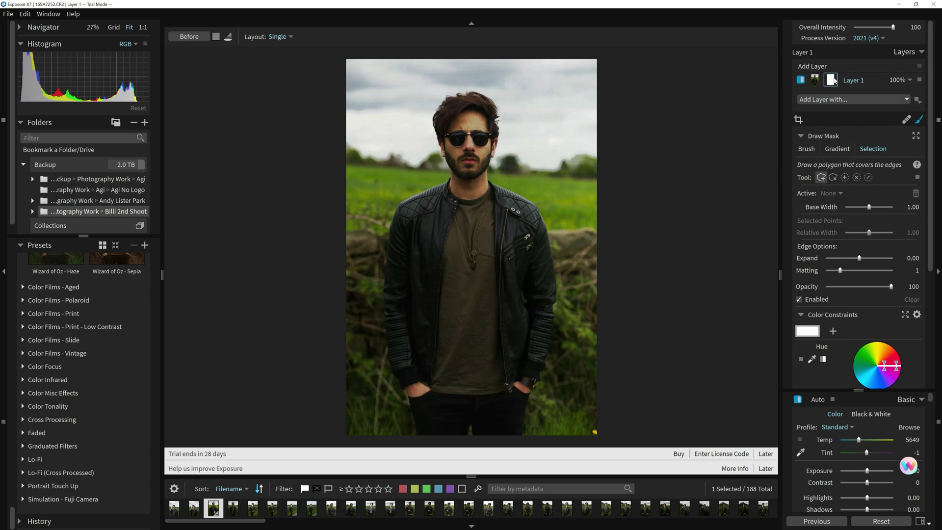
pyautogui.click(834, 179)
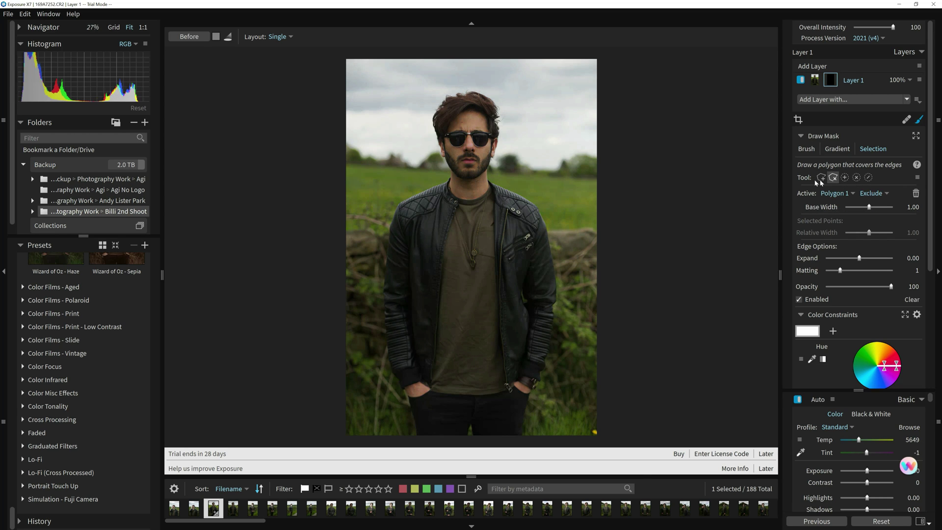
pyautogui.click(821, 178)
pyautogui.click(806, 150)
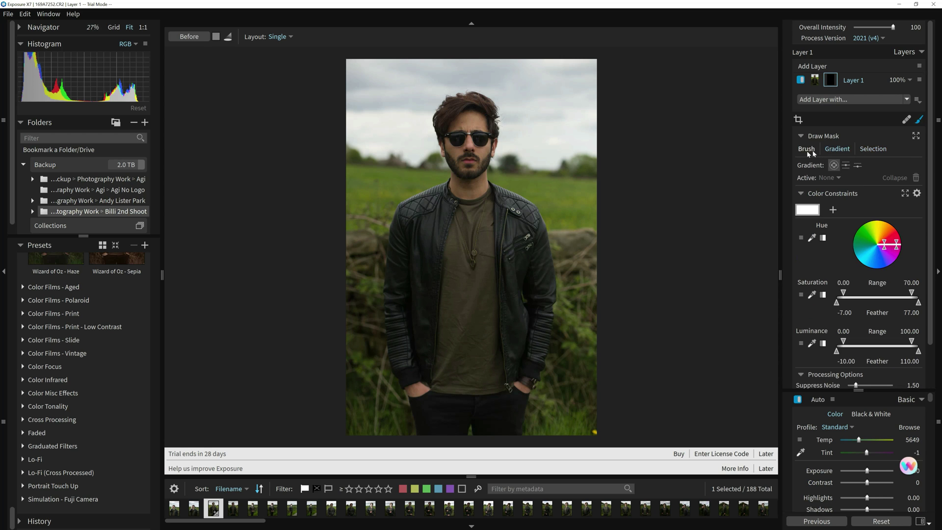
pyautogui.click(859, 150)
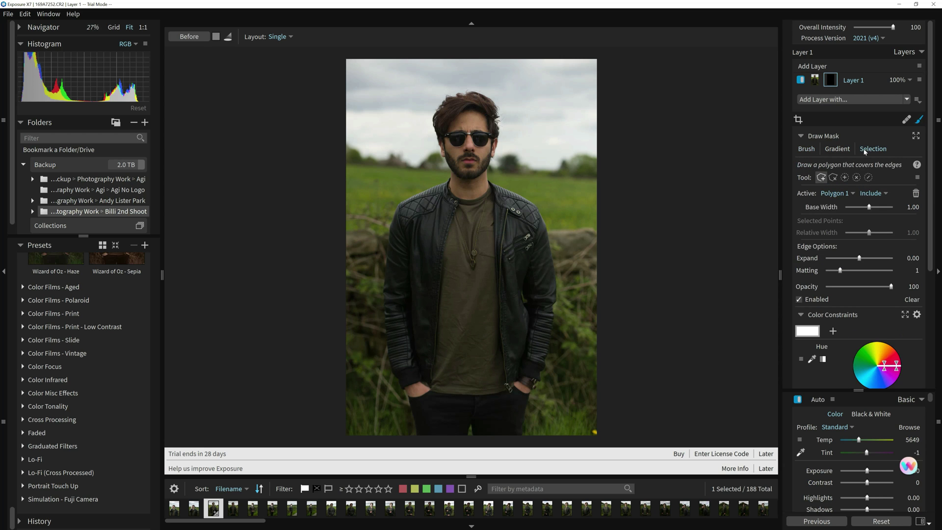
pyautogui.scroll(-2, 892, 262)
pyautogui.scroll(-5, 892, 264)
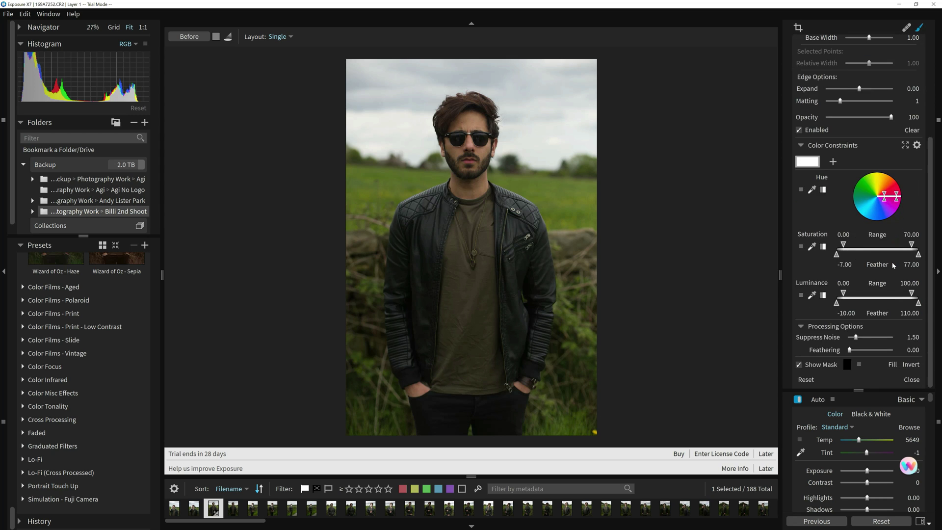
pyautogui.scroll(6, 893, 266)
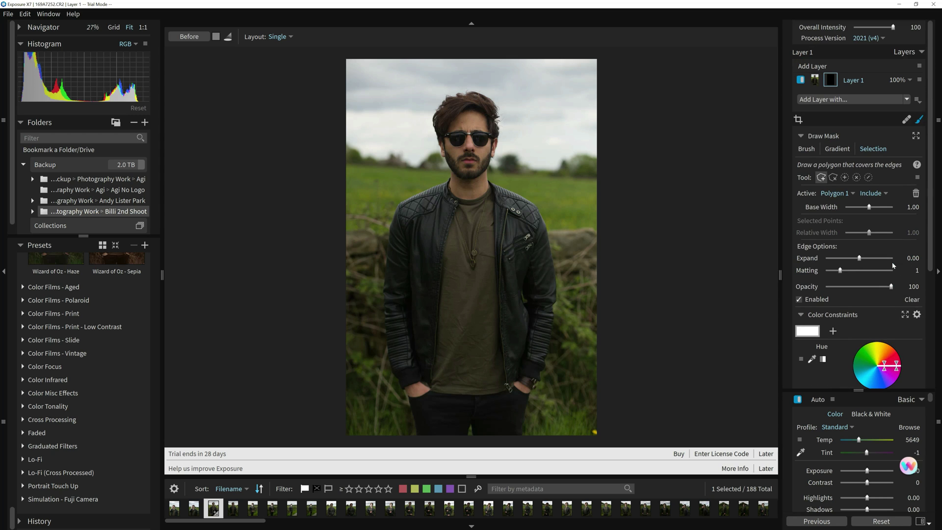
# Place exclude selection markers on the man's jacket shoulder, sleeve and T-shirt in the Layer 1 mask
pyautogui.click(857, 178)
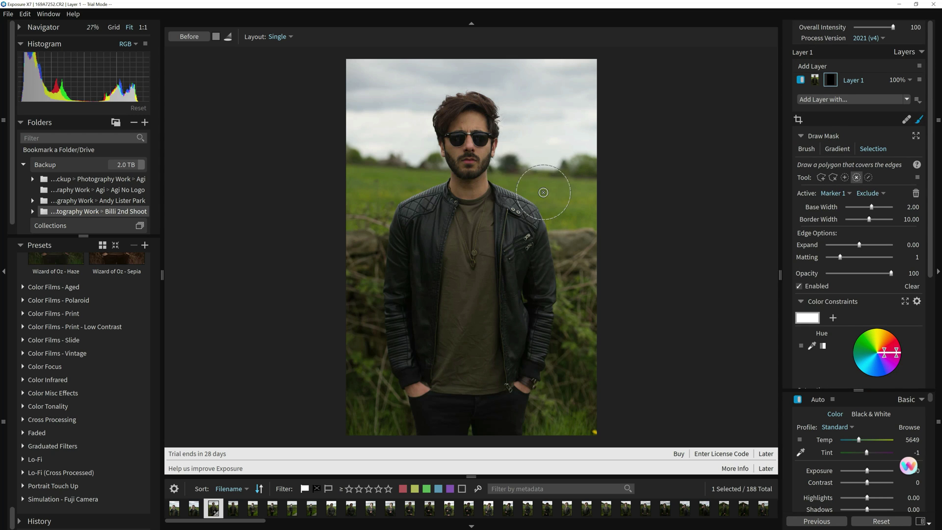
pyautogui.click(537, 225)
pyautogui.click(531, 264)
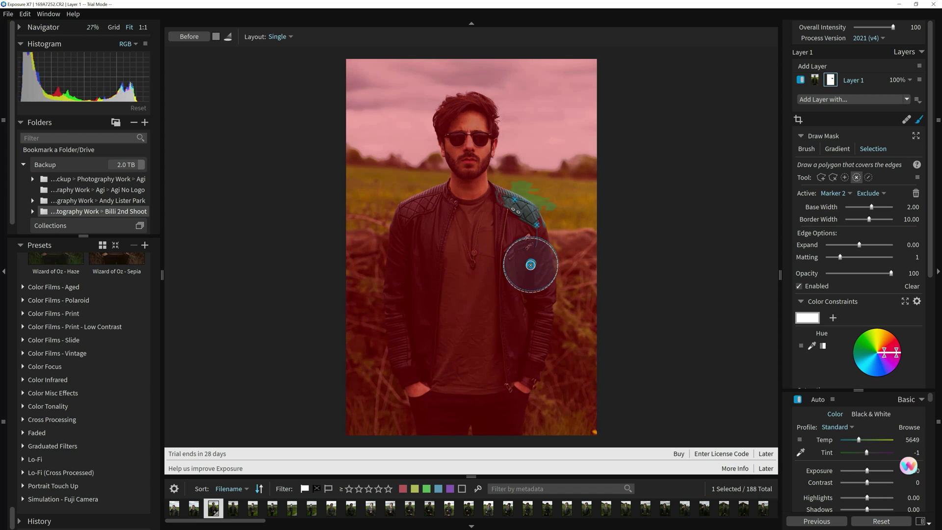
pyautogui.click(530, 268)
pyautogui.click(515, 212)
pyautogui.click(494, 215)
pyautogui.click(478, 222)
pyautogui.click(459, 245)
pyautogui.click(445, 240)
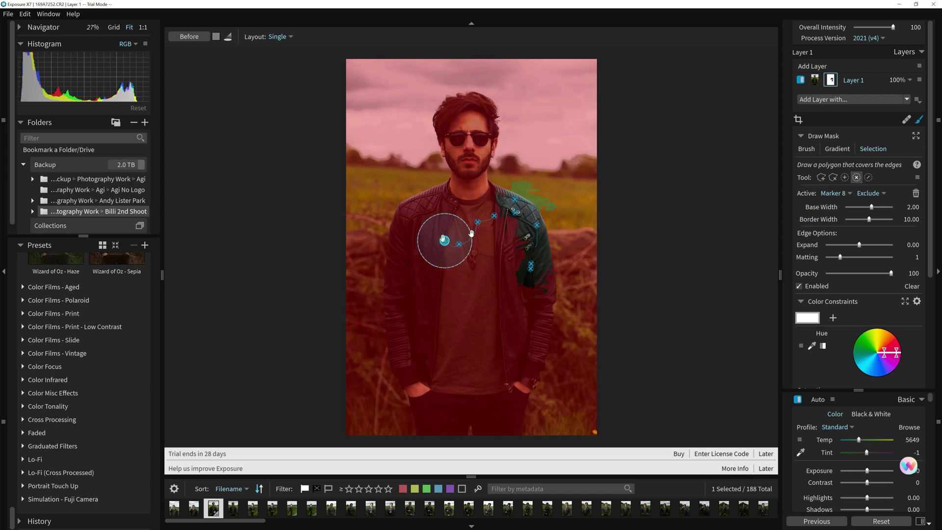
# Reset all adjustments of the portrait and reopen the Layer 1 mask for drawing
pyautogui.click(904, 525)
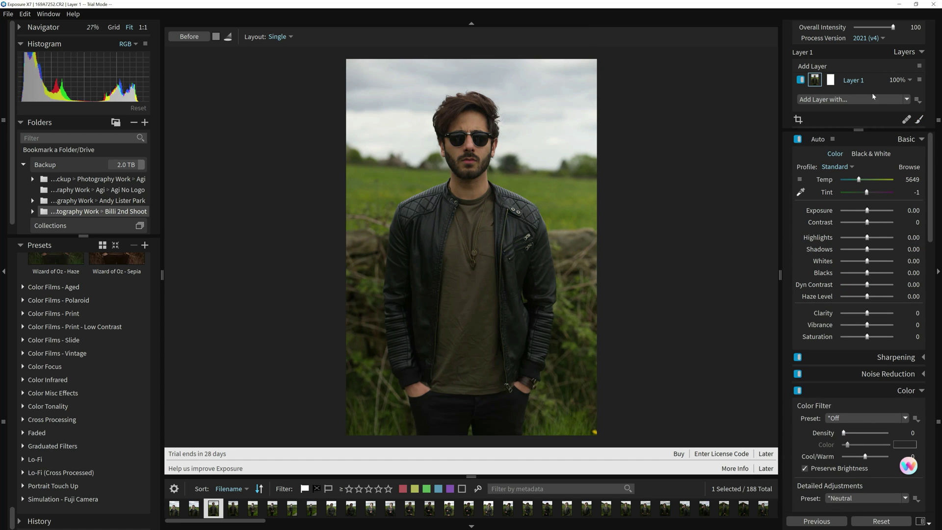
pyautogui.click(830, 80)
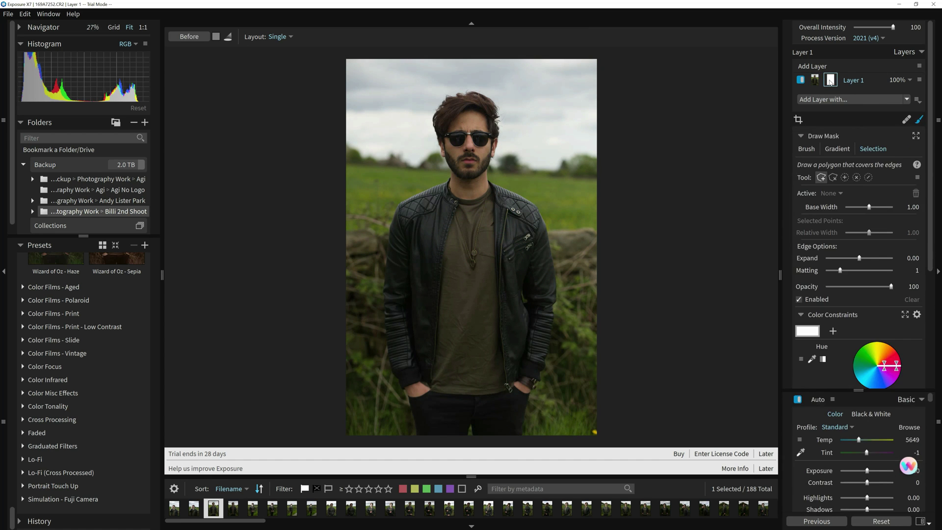
# Try healing strokes along the man's jacket sleeve, hair and neck, reopen the Layer 1 mask and reset the photo
pyautogui.click(905, 121)
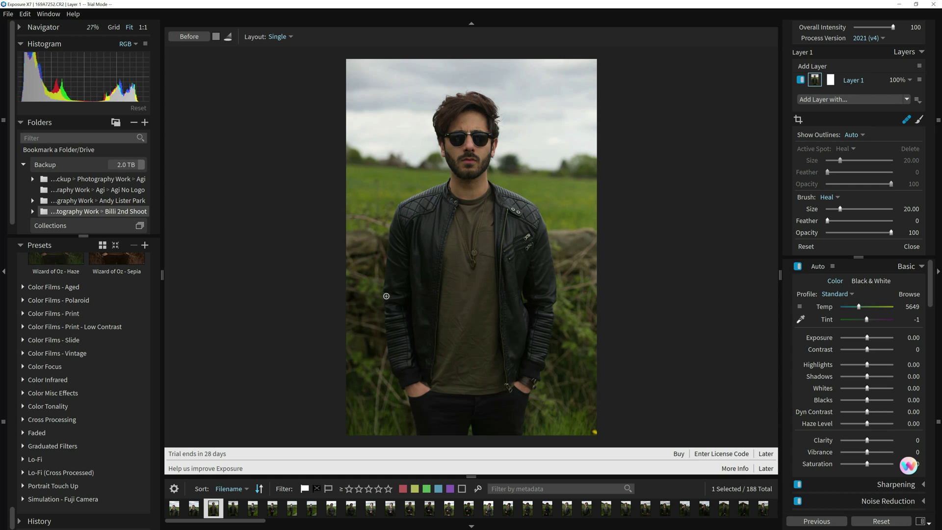
pyautogui.moveTo(384, 300)
pyautogui.mouseDown()
pyautogui.moveTo(397, 198)
pyautogui.moveTo(399, 206)
pyautogui.moveTo(445, 182)
pyautogui.moveTo(434, 196)
pyautogui.moveTo(443, 148)
pyautogui.moveTo(431, 114)
pyautogui.moveTo(422, 120)
pyautogui.moveTo(468, 93)
pyautogui.moveTo(501, 91)
pyautogui.moveTo(496, 156)
pyautogui.mouseUp()
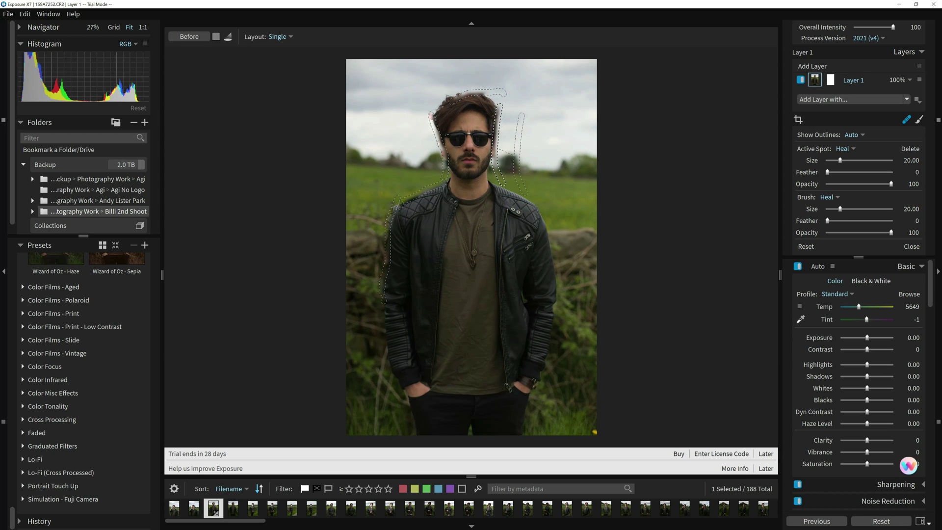
pyautogui.click(912, 246)
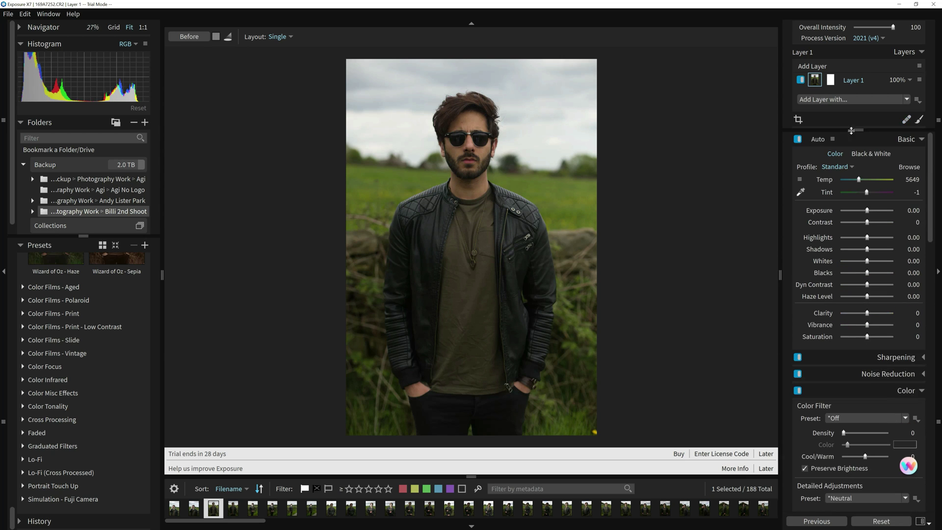
pyautogui.click(919, 121)
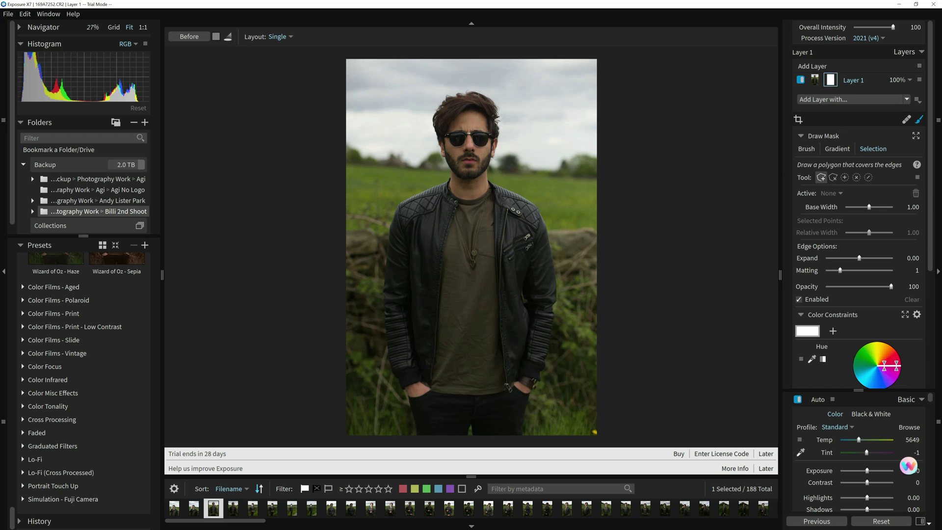
pyautogui.click(880, 520)
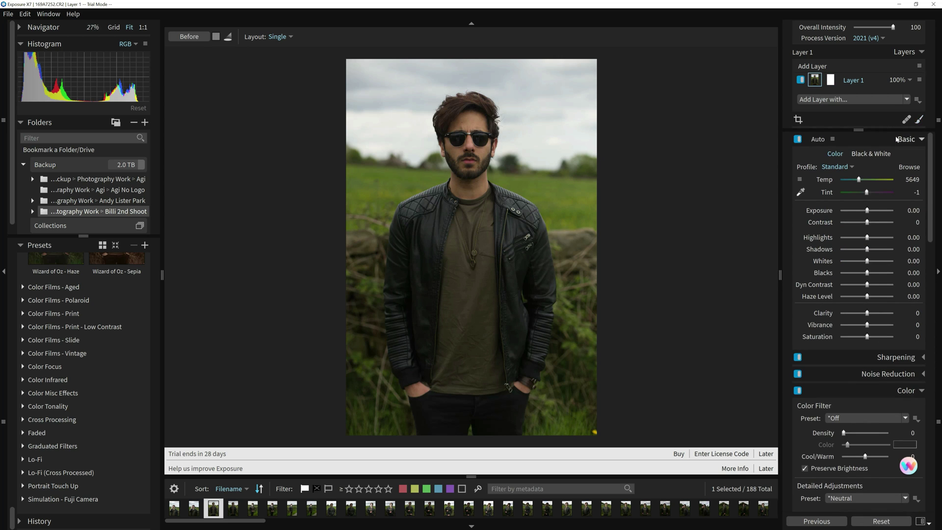
# Paint a Brush A stroke over the background beside the man's jacket in the Layer 1 mask
pyautogui.click(830, 80)
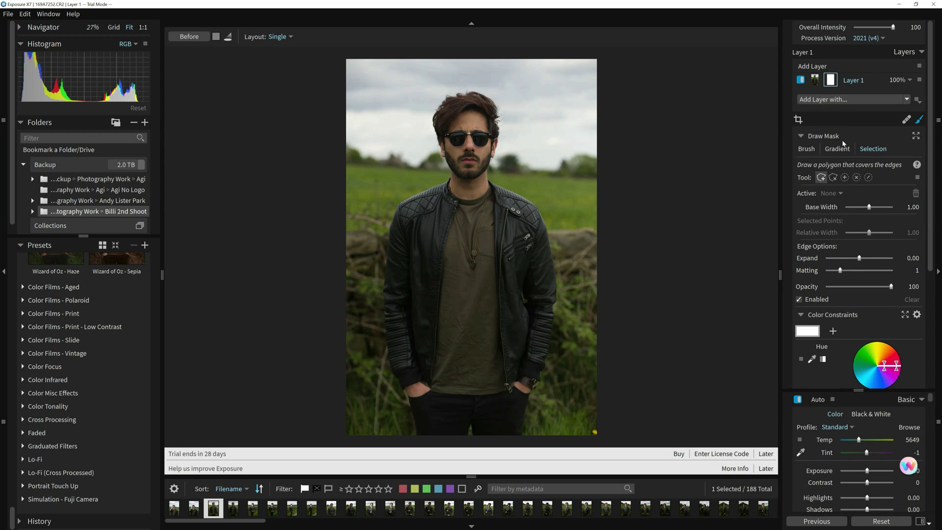
pyautogui.click(801, 136)
pyautogui.click(802, 137)
pyautogui.click(806, 149)
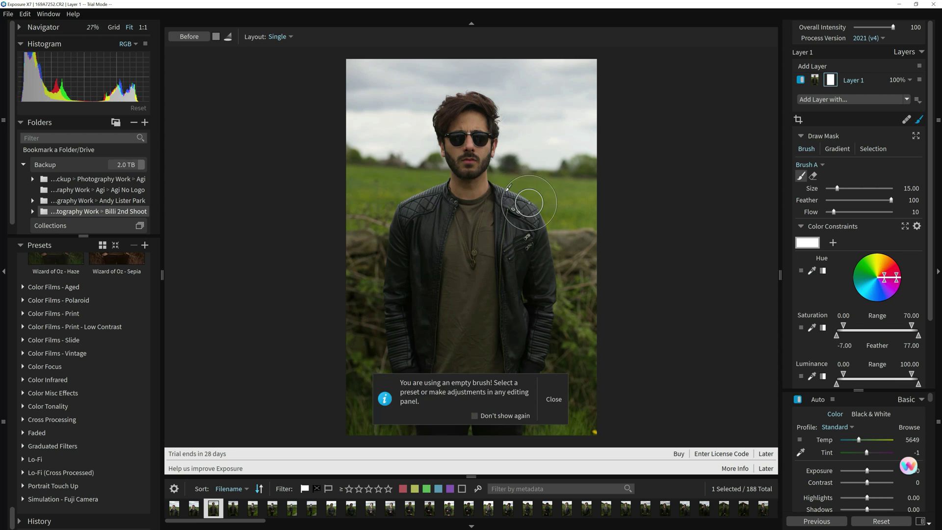
pyautogui.moveTo(573, 250)
pyautogui.mouseDown()
pyautogui.moveTo(540, 205)
pyautogui.moveTo(516, 192)
pyautogui.moveTo(564, 232)
pyautogui.mouseUp()
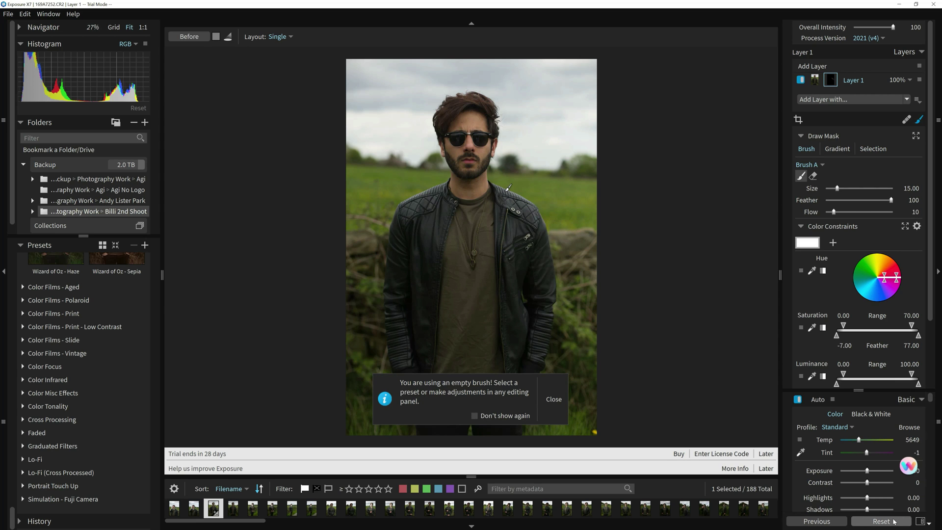
# Set the mask brush size to 15.91, try adjusting the hue of an added color constraint, and reset the photo
pyautogui.click(919, 119)
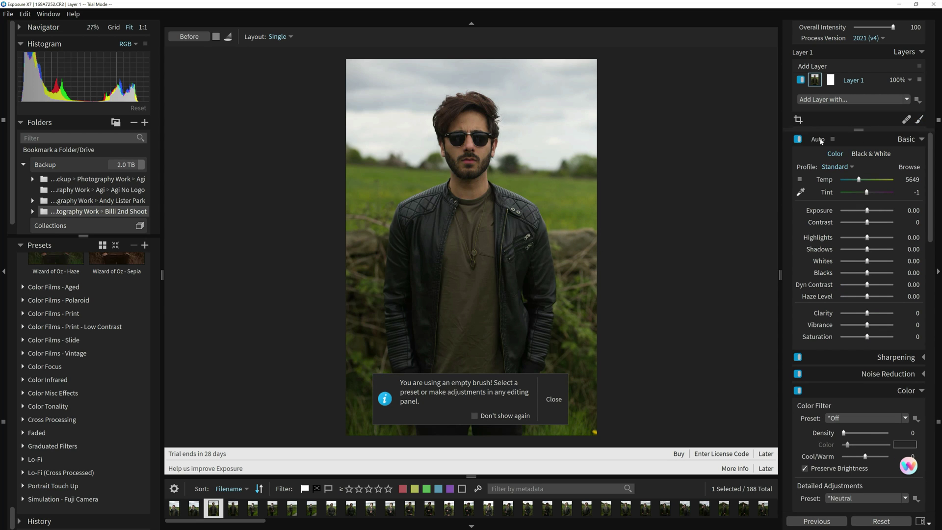
pyautogui.click(906, 120)
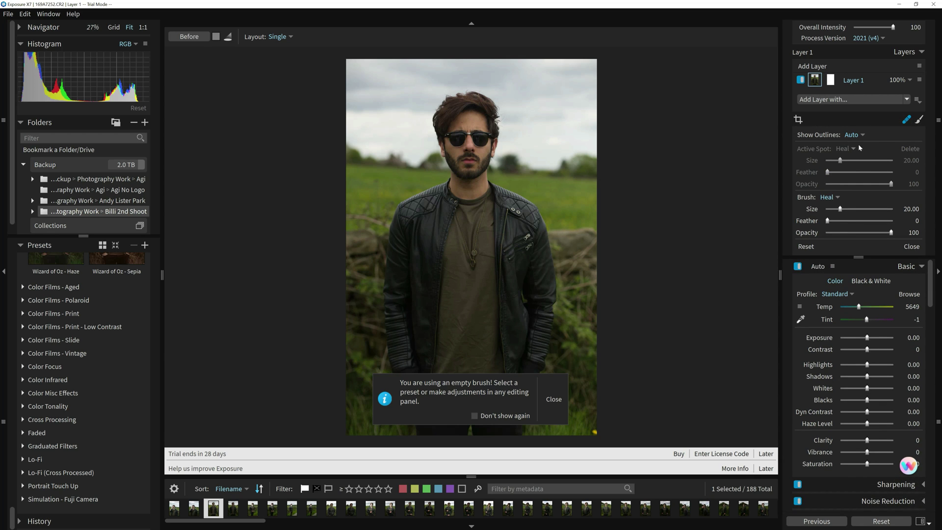
pyautogui.click(918, 119)
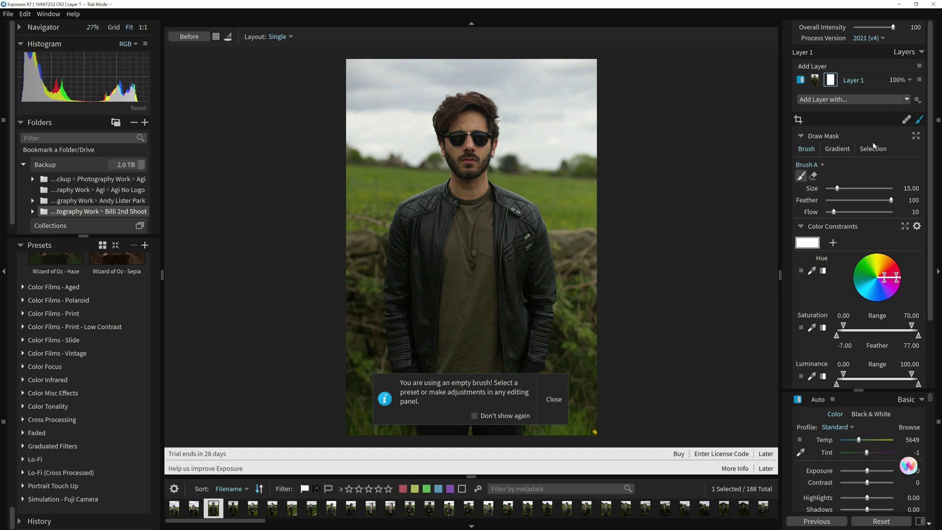
pyautogui.click(837, 189)
pyautogui.click(833, 243)
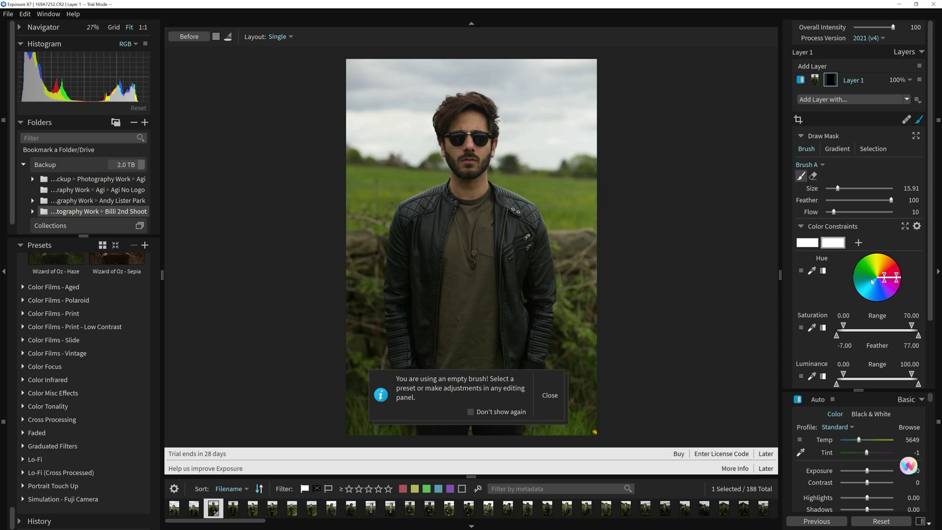
pyautogui.moveTo(878, 276); pyautogui.dragTo(860, 279)
pyautogui.click(877, 522)
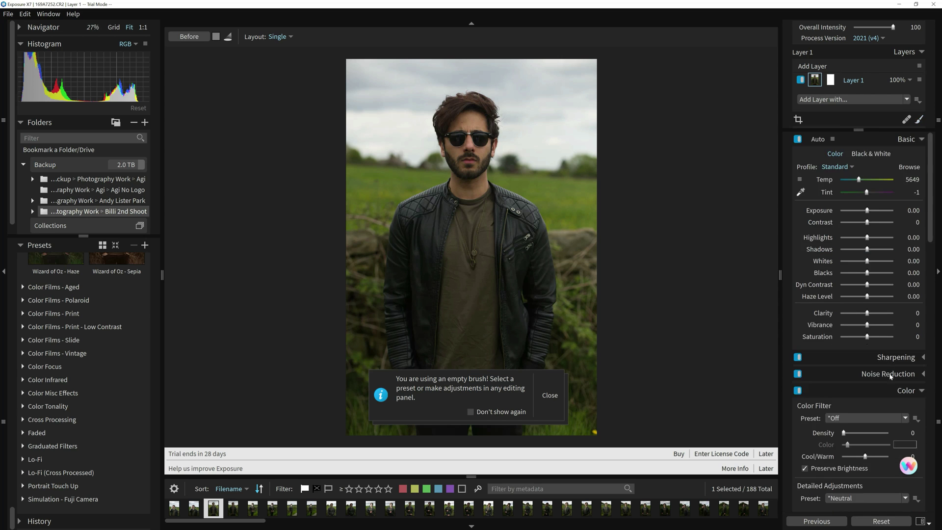
# Examine the Color, Tone Curve, LUT and Vignette settings and the light effect and texture options of Overlays
pyautogui.scroll(-2, 885, 366)
pyautogui.scroll(-6, 886, 361)
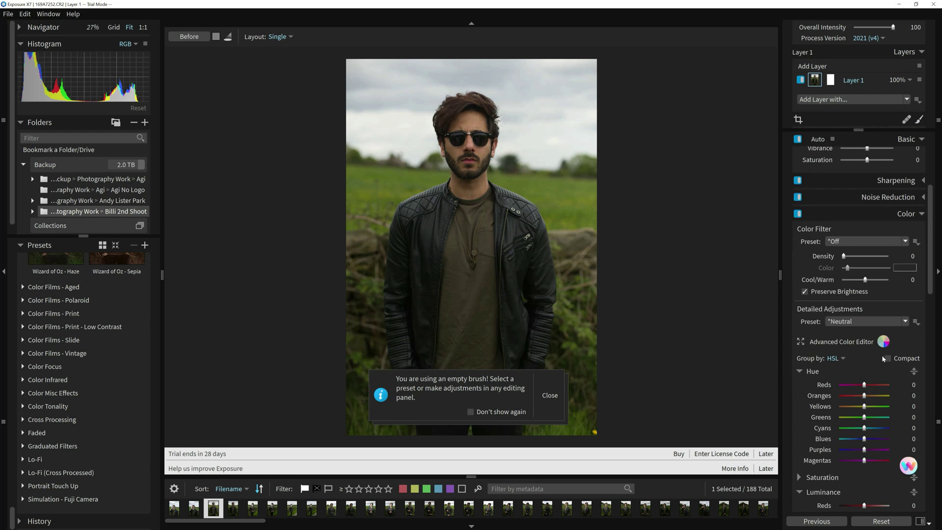
pyautogui.scroll(-8, 879, 361)
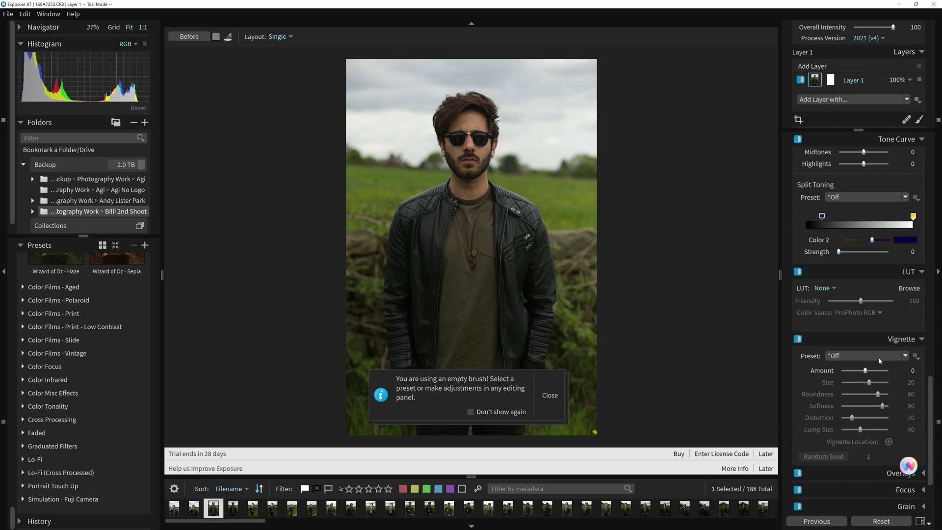
pyautogui.scroll(-3, 879, 360)
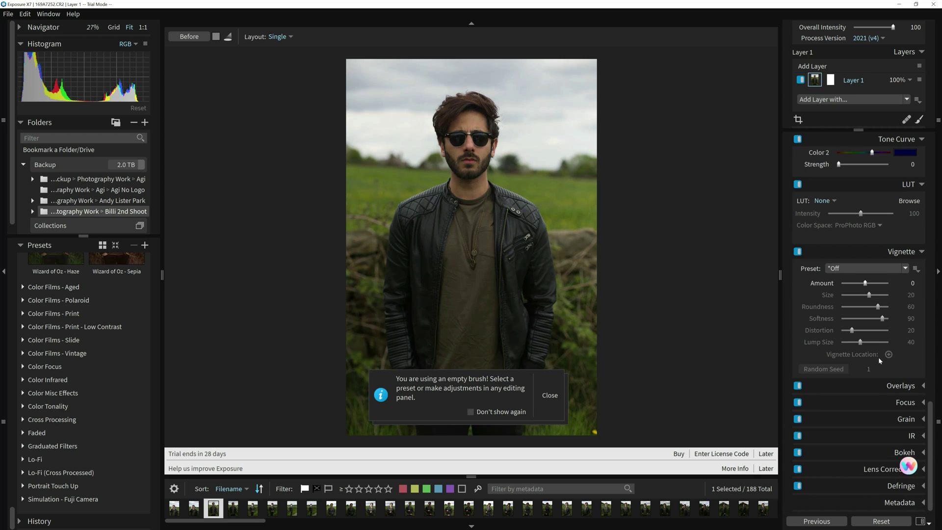
pyautogui.click(894, 390)
pyautogui.scroll(-5, 892, 366)
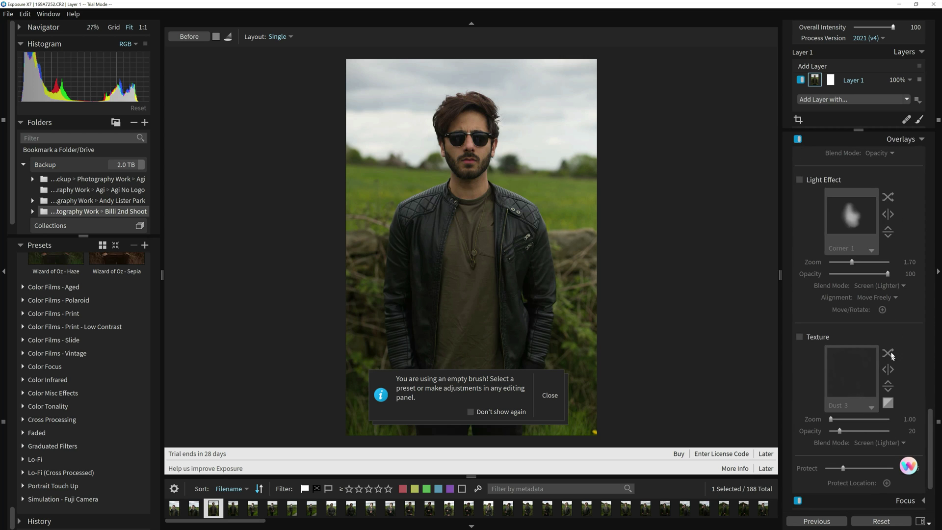
pyautogui.scroll(1, 878, 368)
pyautogui.scroll(-4, 853, 386)
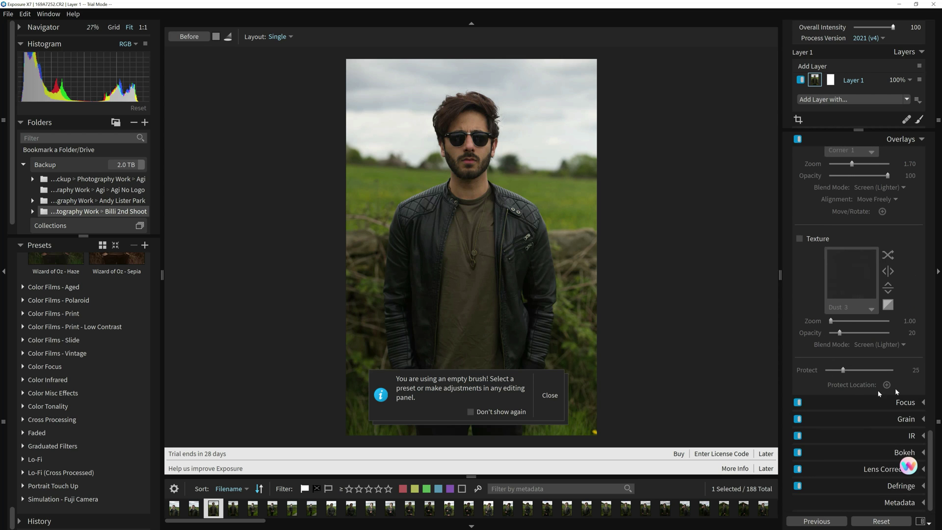
# Examine the Focus and Bokeh settings, including the available aperture shapes
pyautogui.click(921, 402)
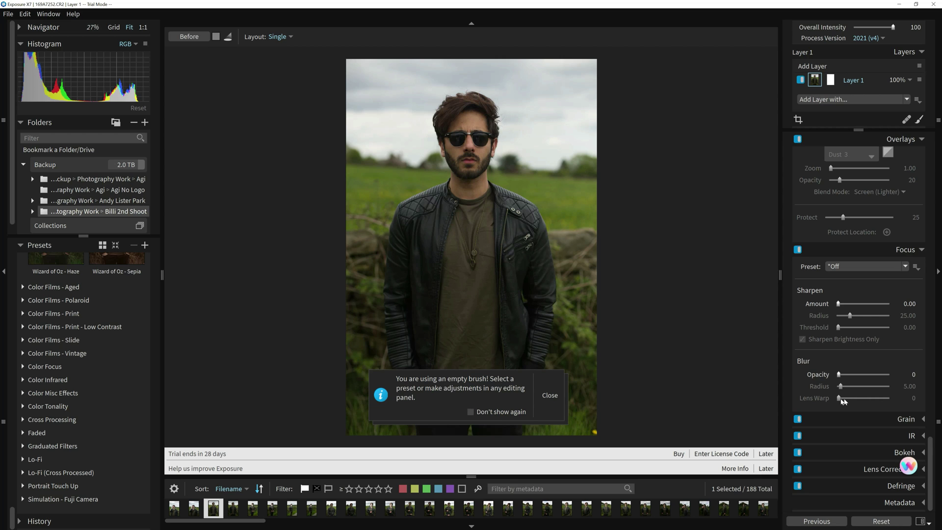
pyautogui.click(913, 452)
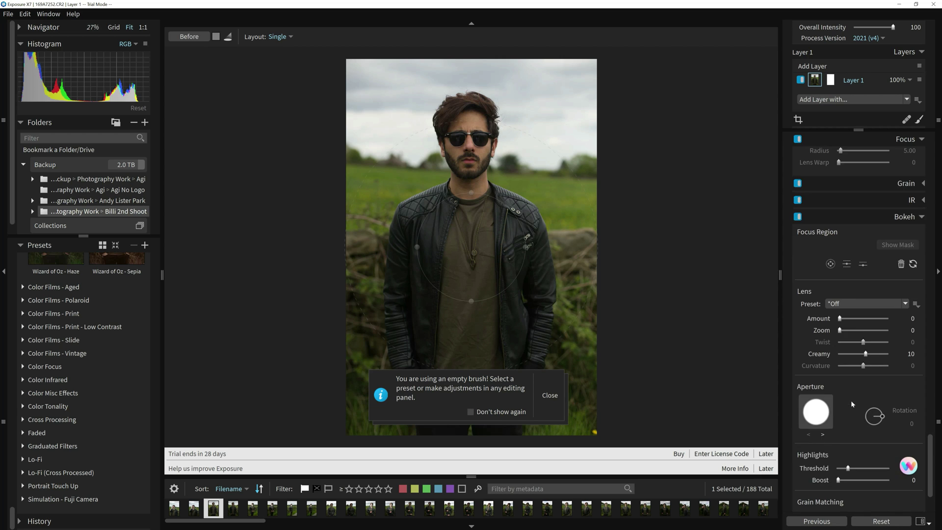
pyautogui.click(828, 410)
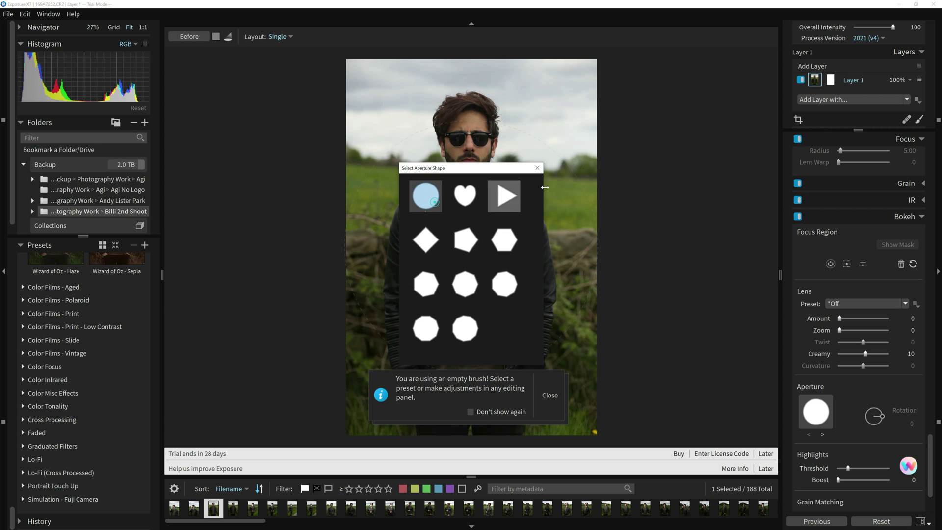
pyautogui.click(537, 167)
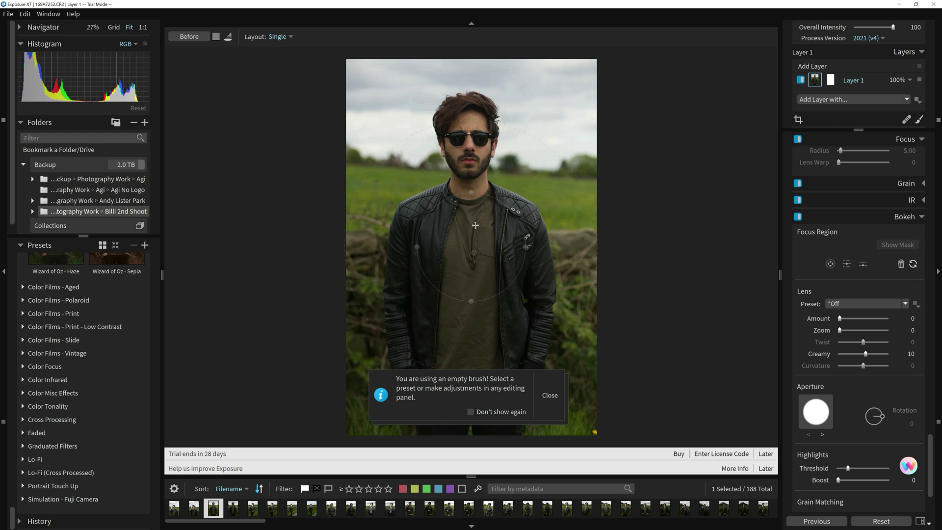
# Position the circular bokeh focus region over the man's face and upper chest and set the lens blur amount to 20
pyautogui.moveTo(489, 276); pyautogui.dragTo(470, 218)
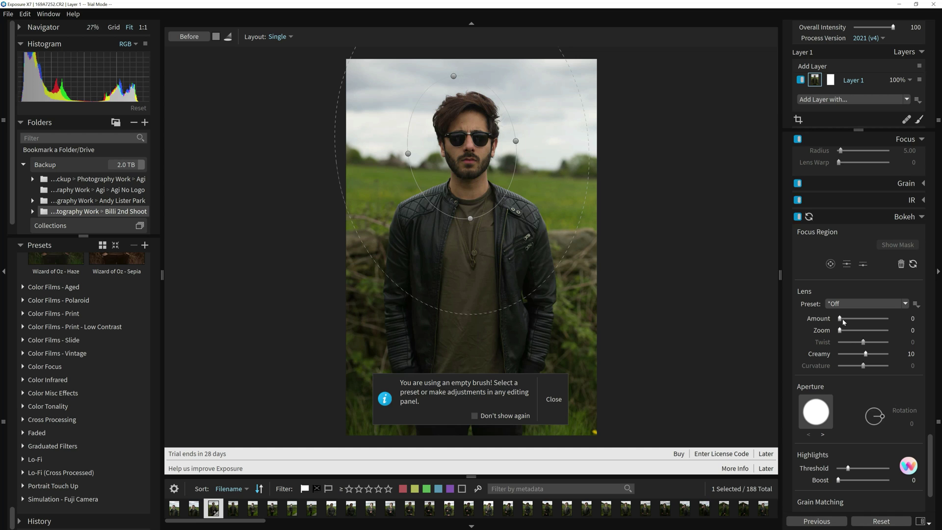
pyautogui.moveTo(840, 320)
pyautogui.mouseDown()
pyautogui.moveTo(867, 320)
pyautogui.moveTo(855, 320)
pyautogui.mouseUp()
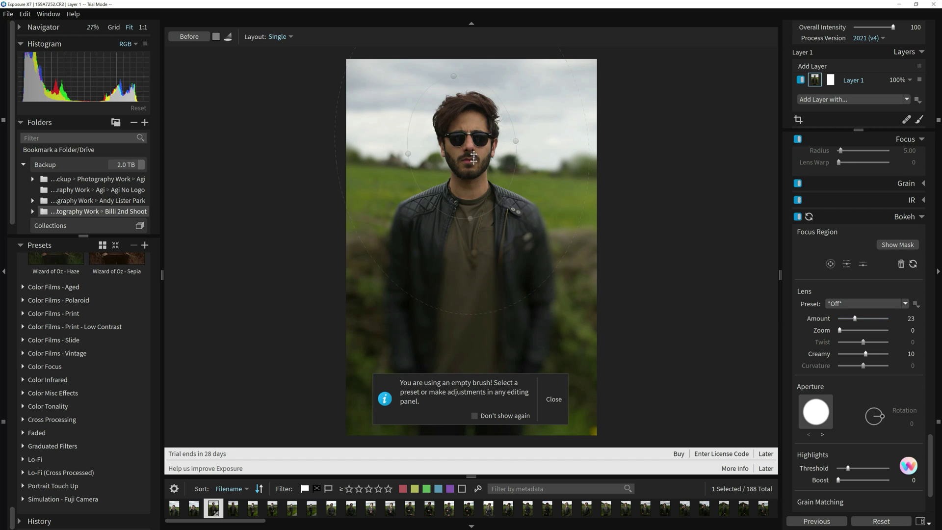
pyautogui.moveTo(473, 160); pyautogui.dragTo(473, 196)
pyautogui.moveTo(855, 318)
pyautogui.mouseDown()
pyautogui.moveTo(839, 320)
pyautogui.moveTo(854, 319)
pyautogui.mouseUp()
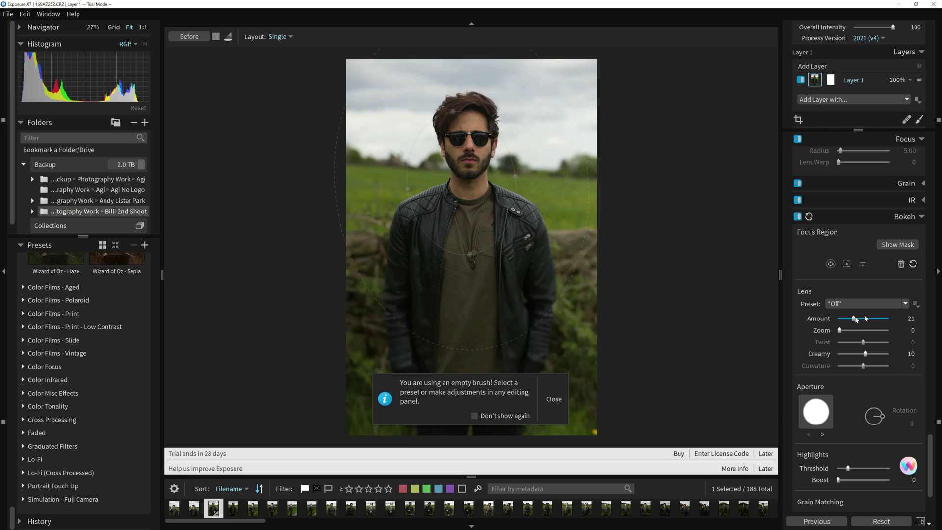
pyautogui.scroll(-2, 842, 378)
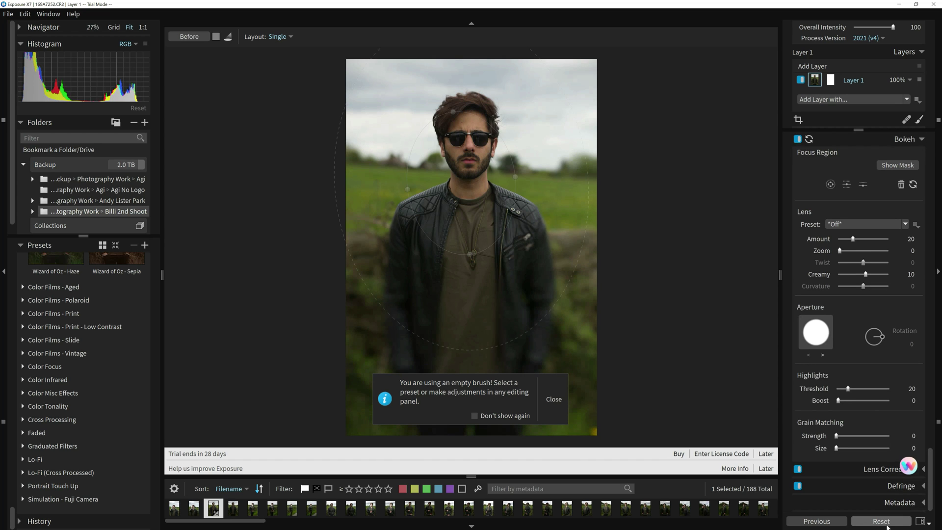
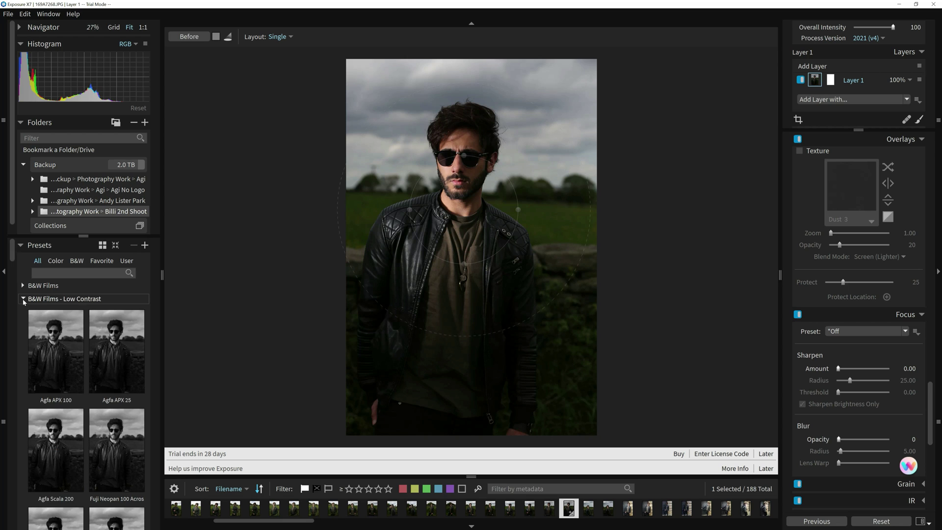
# Collapse the open preset categories and move the bokeh focus region up around the man's face in 169A7268.JPG
pyautogui.click(24, 313)
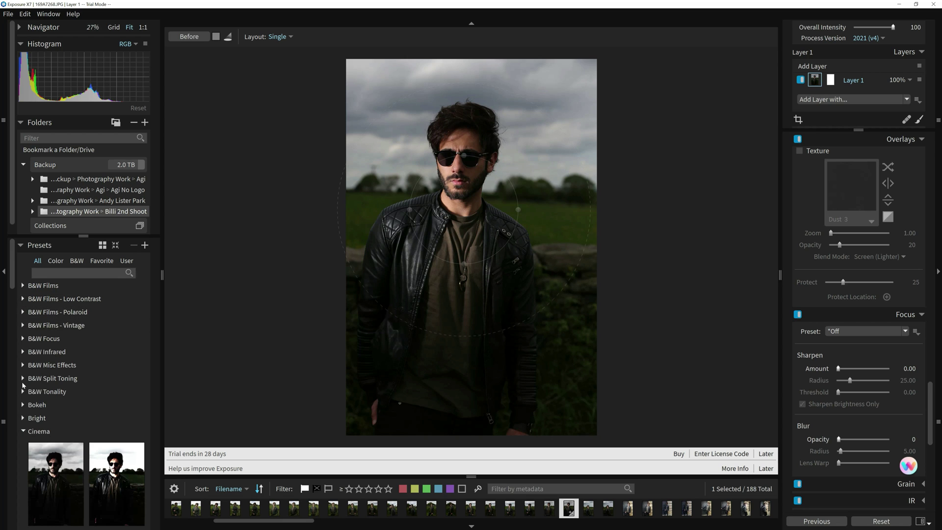
pyautogui.click(23, 431)
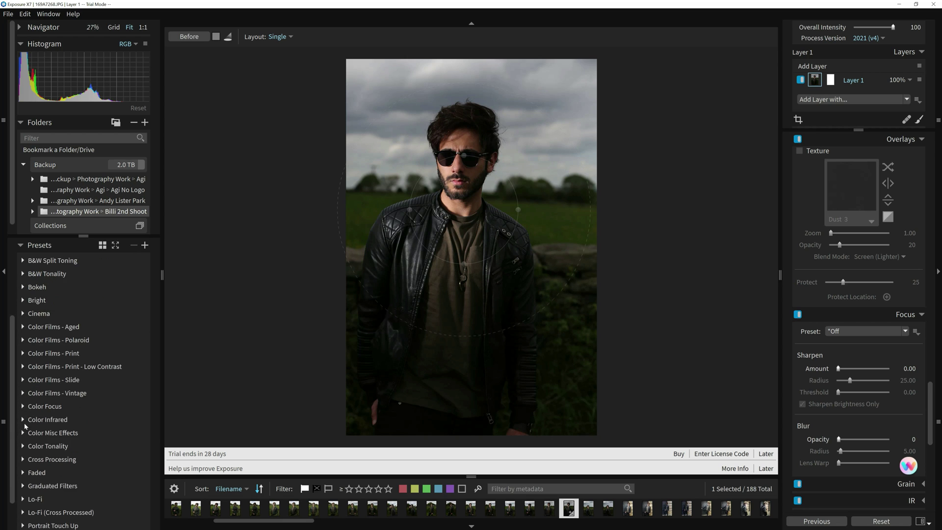
pyautogui.scroll(3, 51, 351)
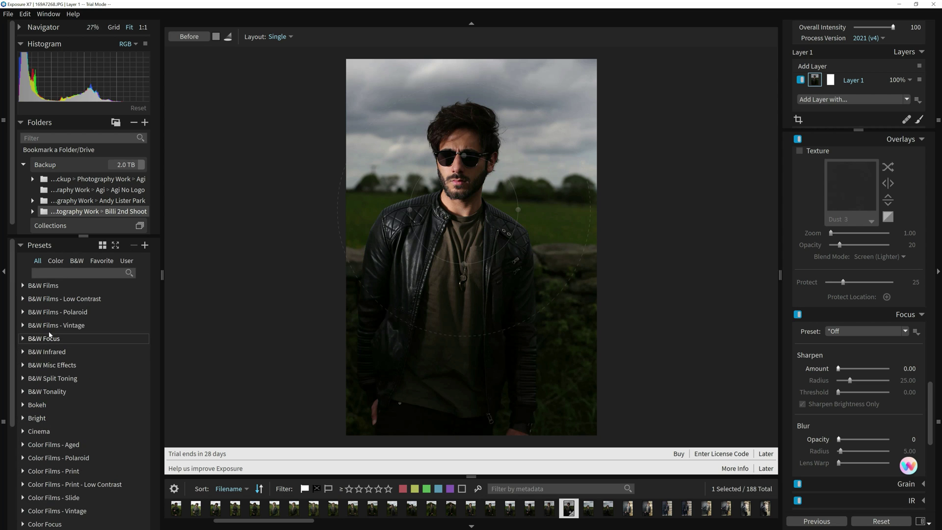
pyautogui.scroll(-3, 49, 309)
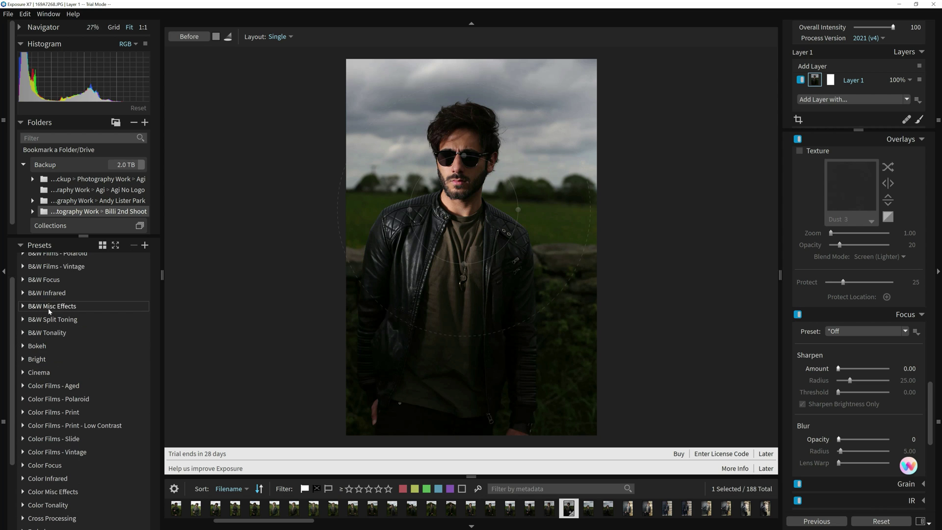
pyautogui.moveTo(478, 187); pyautogui.dragTo(475, 156)
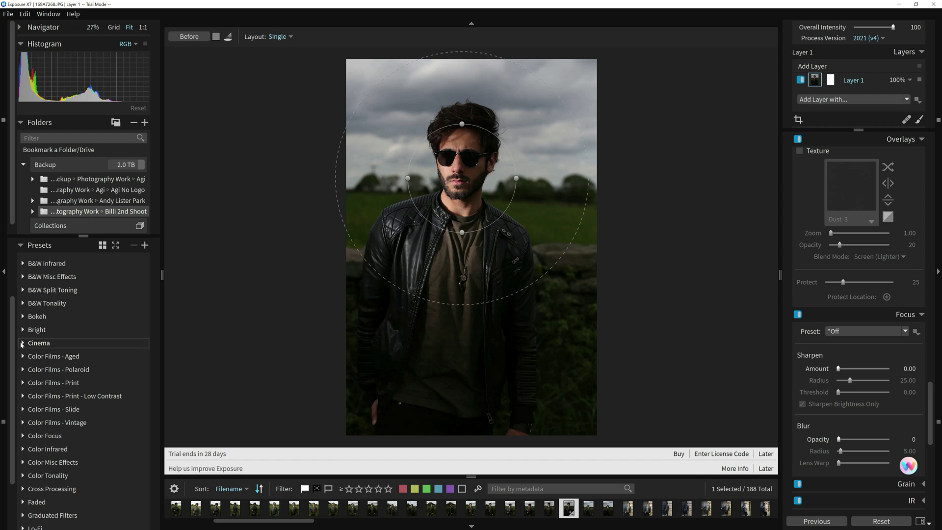
# Try several Cinema presets, including Bleach Bypass - Cyan Cast, and apply Summer Blockbuster (+saturation) to 169A7268.JPG
pyautogui.click(22, 344)
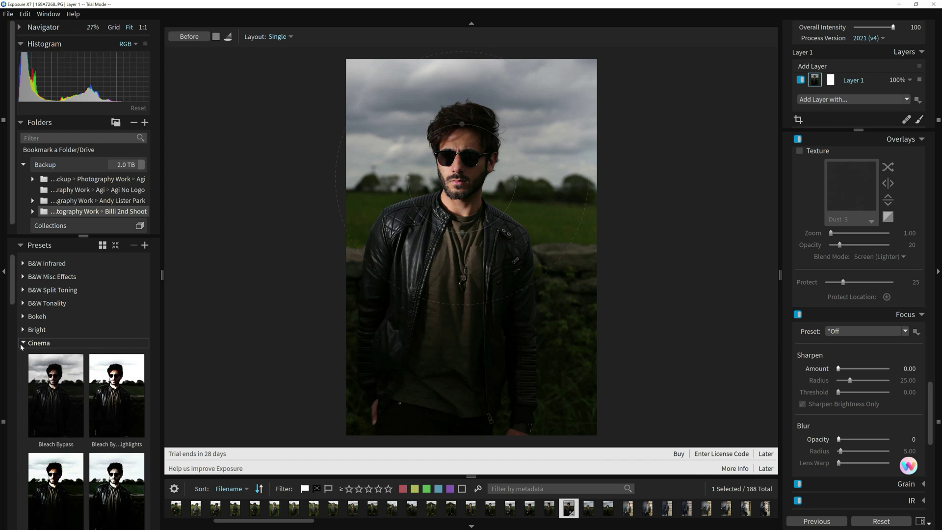
pyautogui.click(69, 394)
pyautogui.scroll(-5, 69, 394)
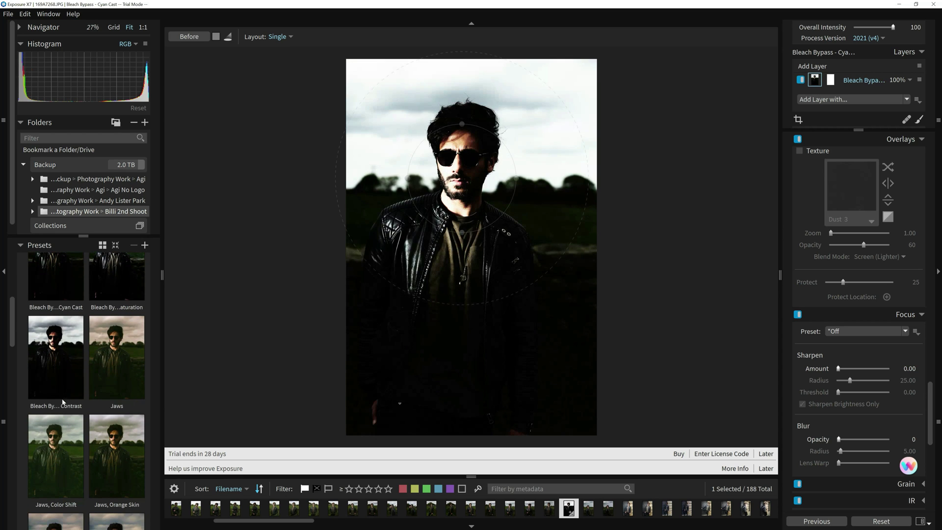
pyautogui.click(106, 372)
pyautogui.scroll(-2, 107, 371)
pyautogui.click(70, 394)
pyautogui.scroll(-2, 71, 394)
pyautogui.click(70, 404)
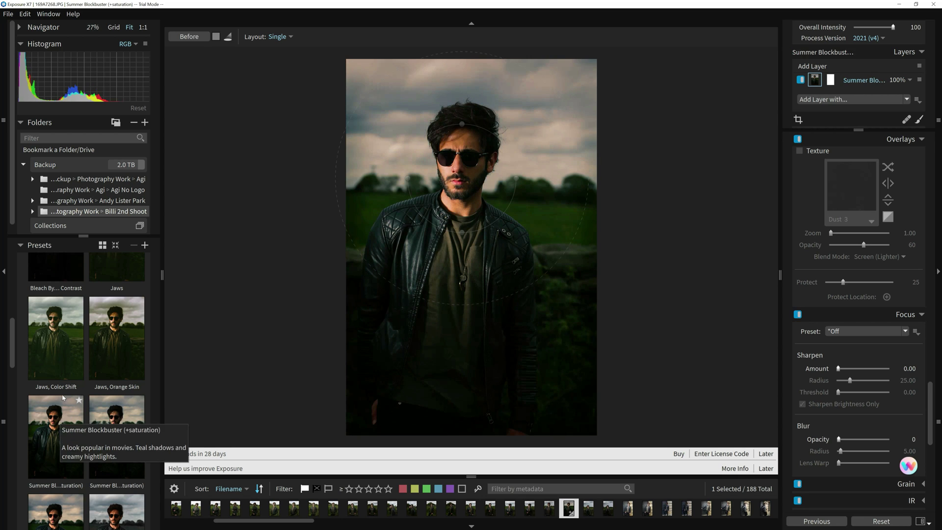
# Try the Cinema presets Technicolor Process 2 - Soft Vignette, Technicolor Process 4 - Faded & Dust and Wizard of Oz on the portrait
pyautogui.scroll(-3, 63, 418)
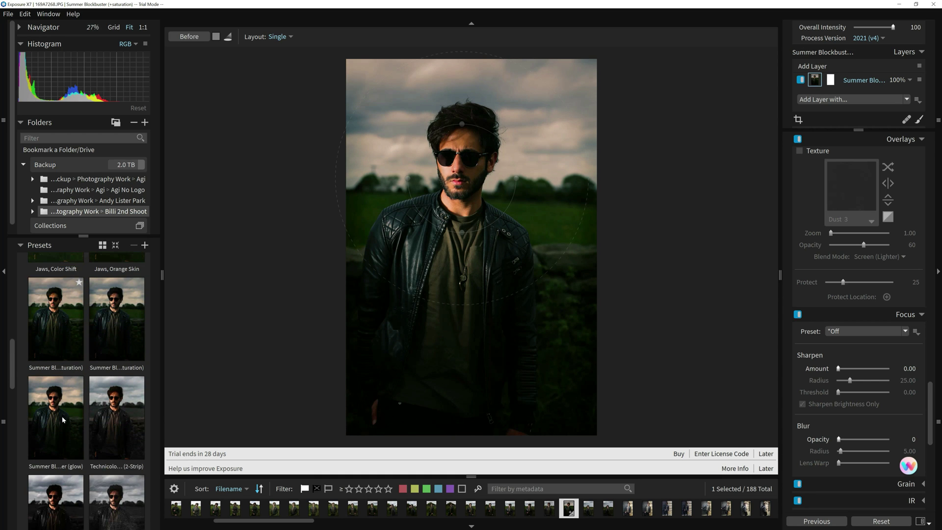
pyautogui.scroll(-3, 62, 420)
pyautogui.click(63, 415)
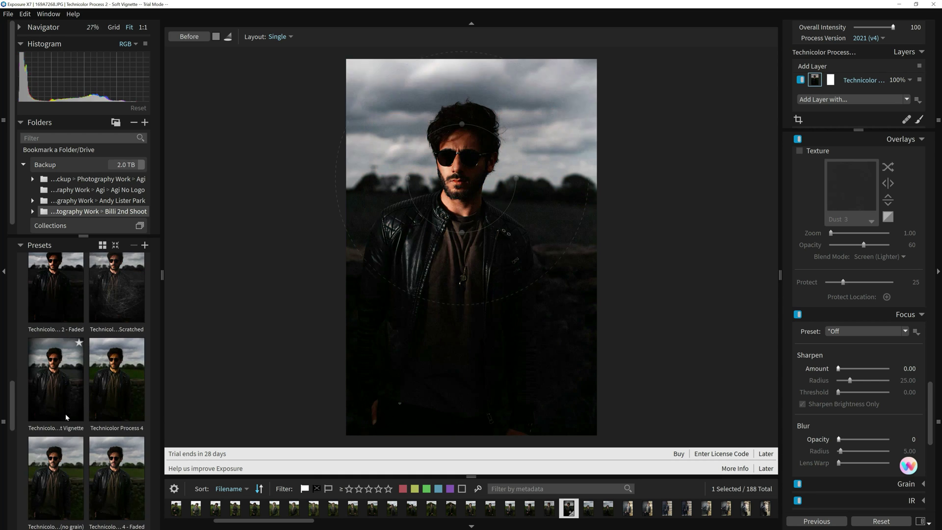
pyautogui.scroll(-3, 65, 414)
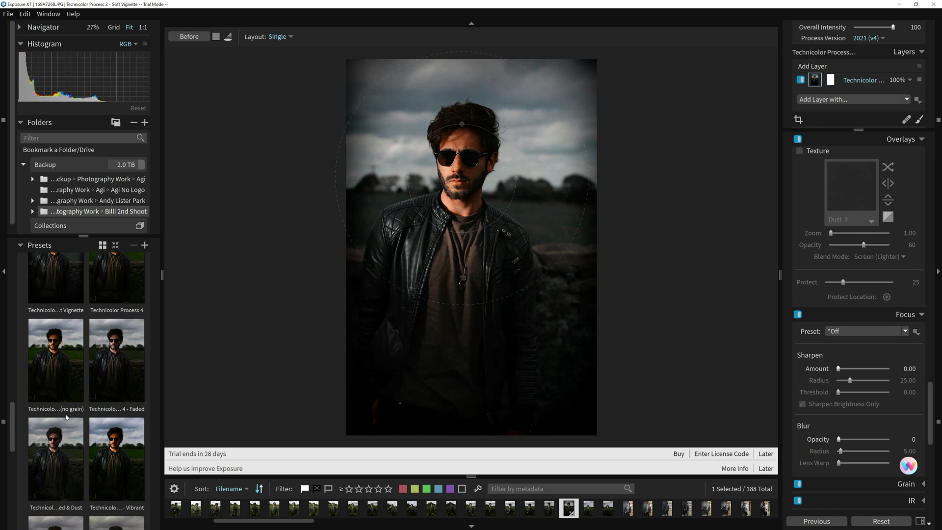
pyautogui.click(66, 416)
pyautogui.scroll(-3, 66, 416)
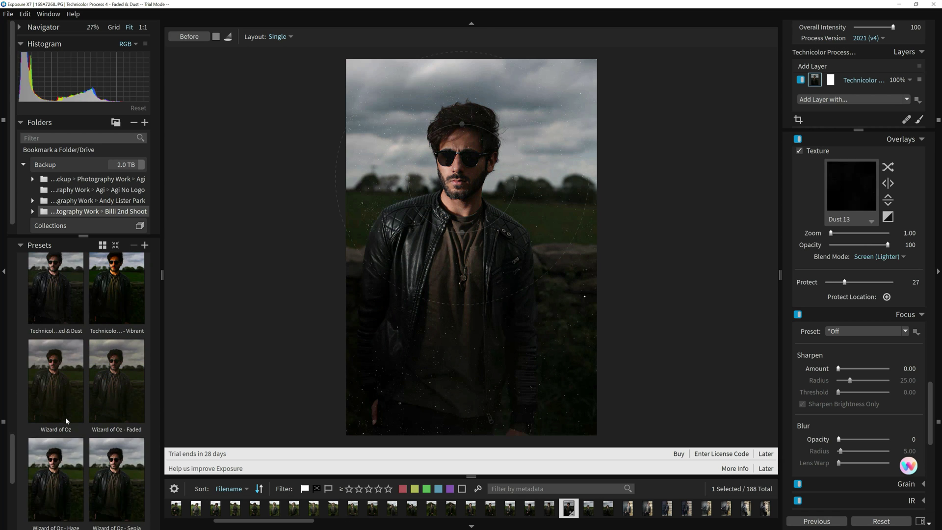
pyautogui.click(66, 417)
pyautogui.scroll(-2, 74, 400)
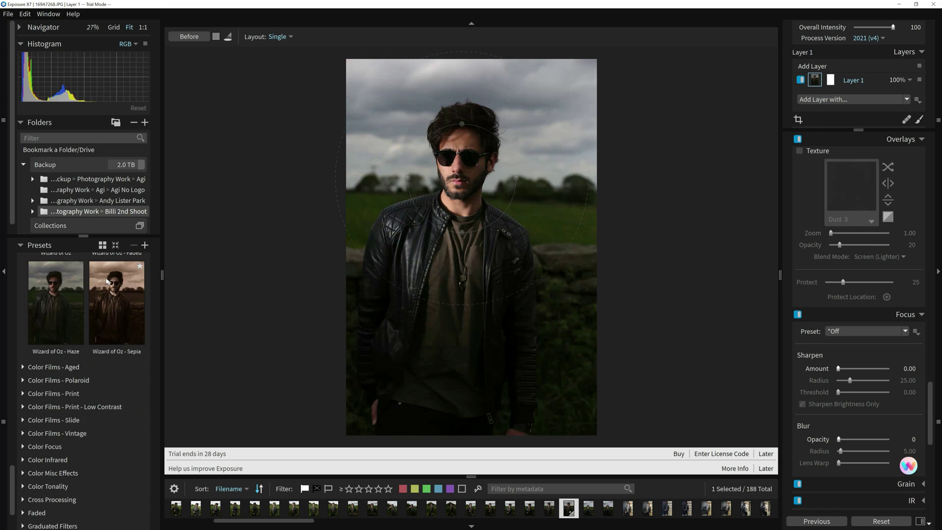
pyautogui.scroll(2, 76, 400)
pyautogui.click(83, 386)
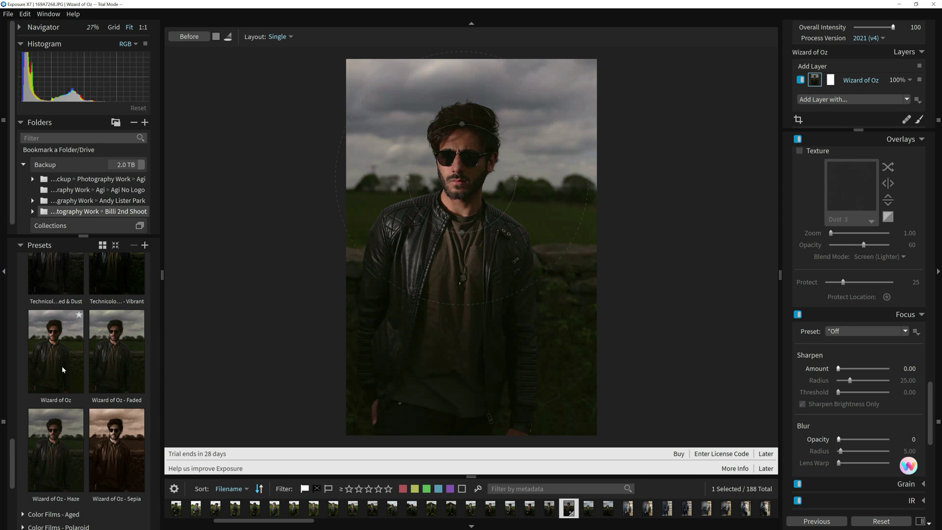
# Try Technicolor Process 4 (no grain) on the portrait and reapply Summer Blockbuster (+saturation)
pyautogui.scroll(3, 62, 366)
pyautogui.click(66, 345)
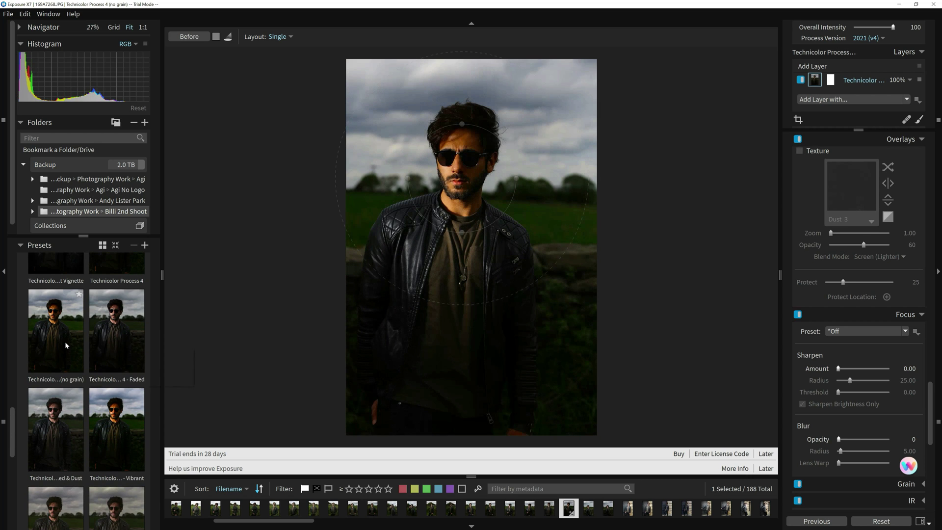
pyautogui.scroll(3, 65, 342)
pyautogui.click(65, 336)
pyautogui.scroll(2, 64, 340)
pyautogui.click(64, 343)
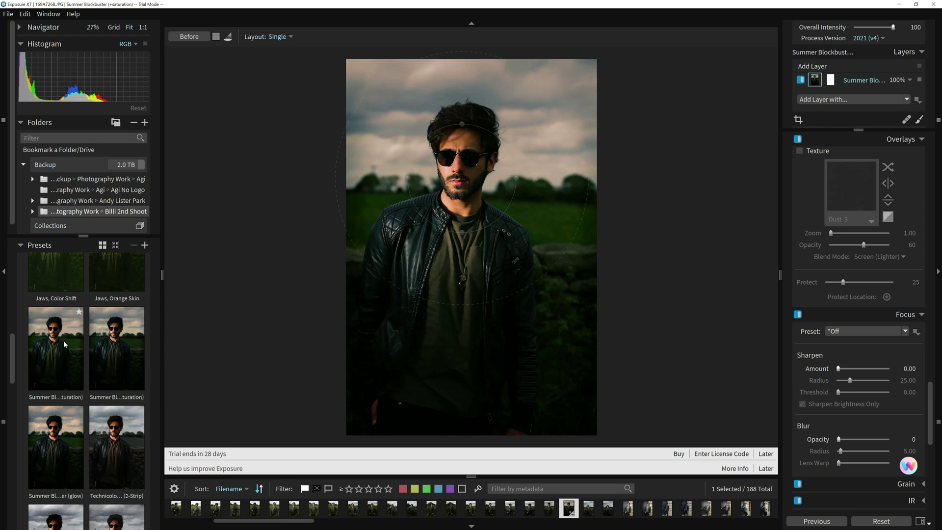
# Centre the bokeh focus region on the man's face and stretch it down into a tall oval reaching his chest
pyautogui.moveTo(471, 157); pyautogui.dragTo(480, 147)
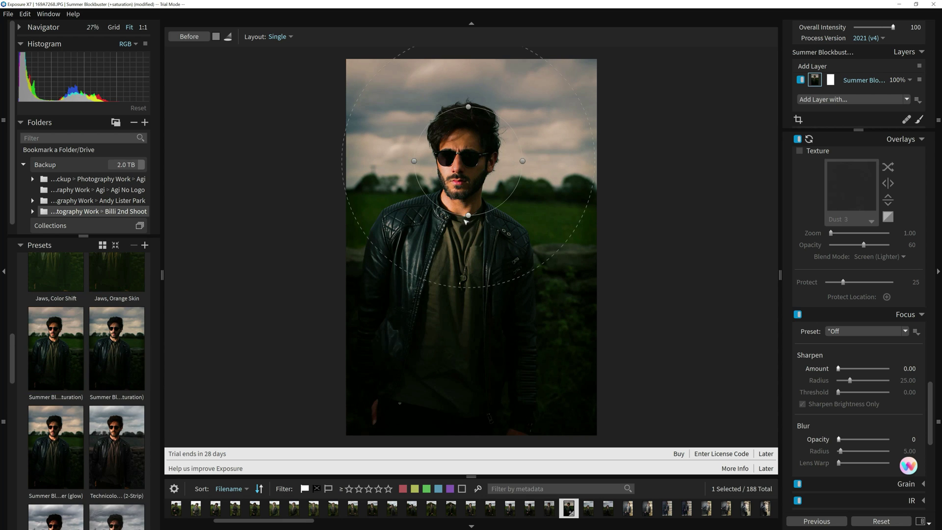
pyautogui.moveTo(469, 215); pyautogui.dragTo(466, 269)
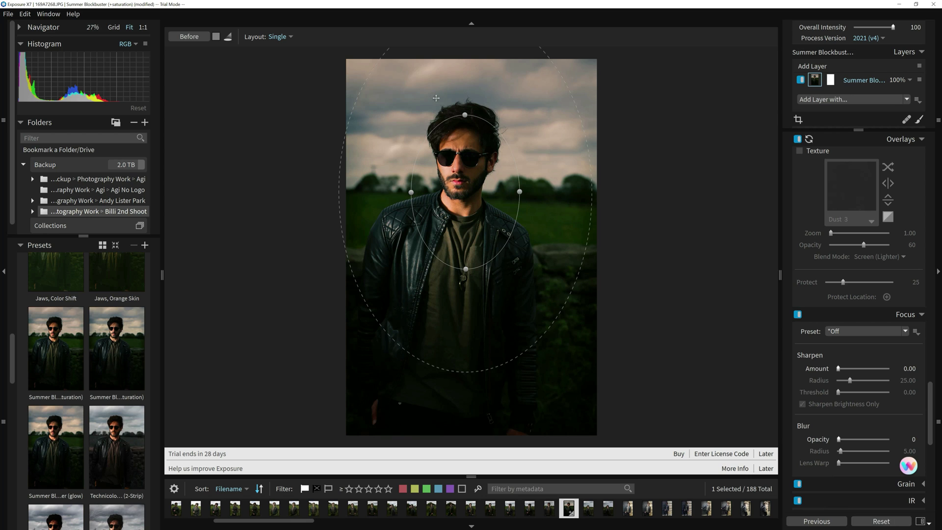
# Compare the portrait in a Before/After Horizontal split and try to move the dividing line
pyautogui.click(216, 36)
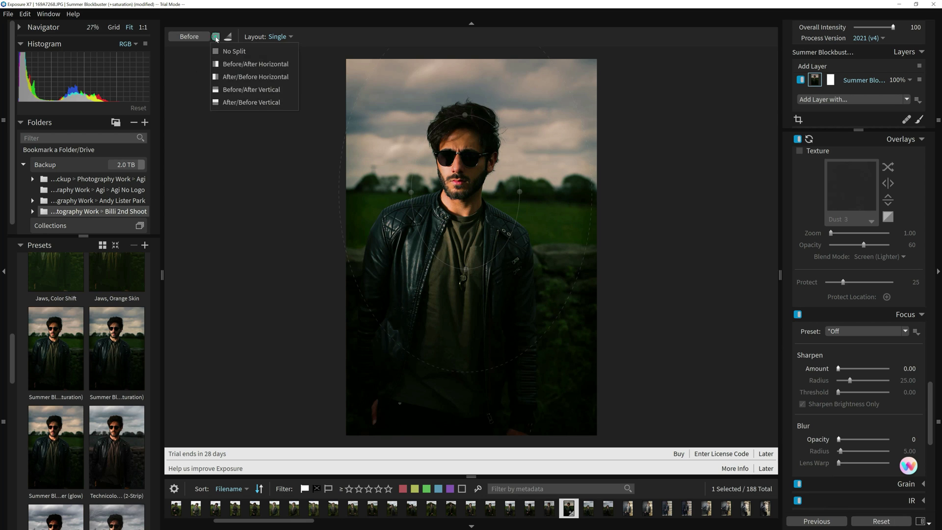
pyautogui.click(250, 65)
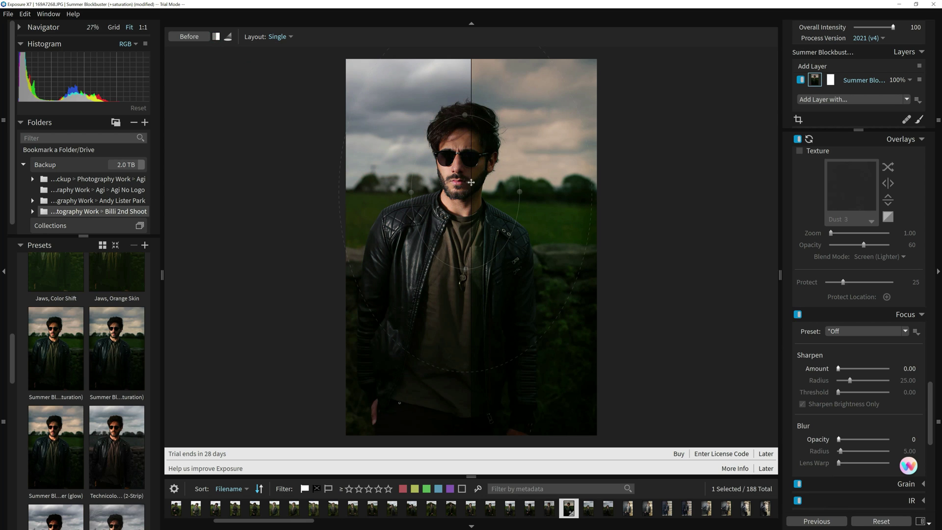
pyautogui.moveTo(471, 184); pyautogui.dragTo(491, 230)
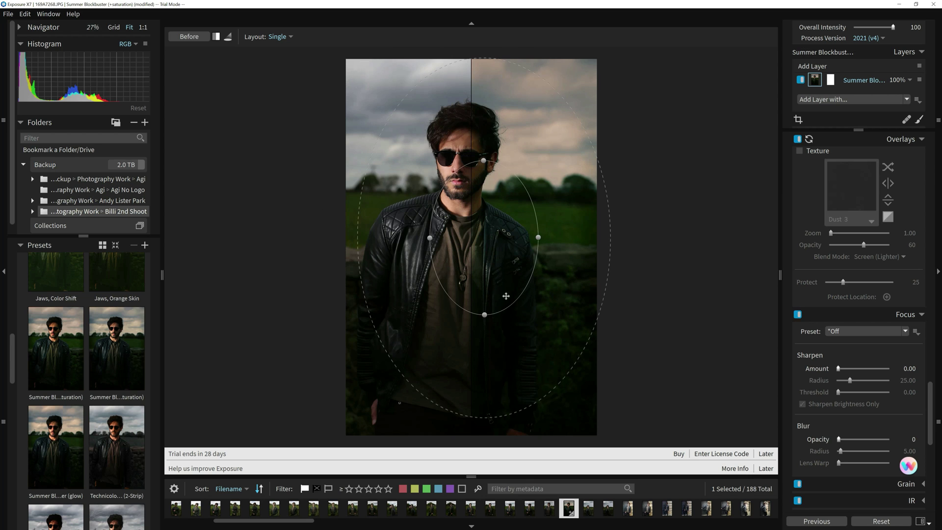
pyautogui.moveTo(470, 149); pyautogui.dragTo(460, 155)
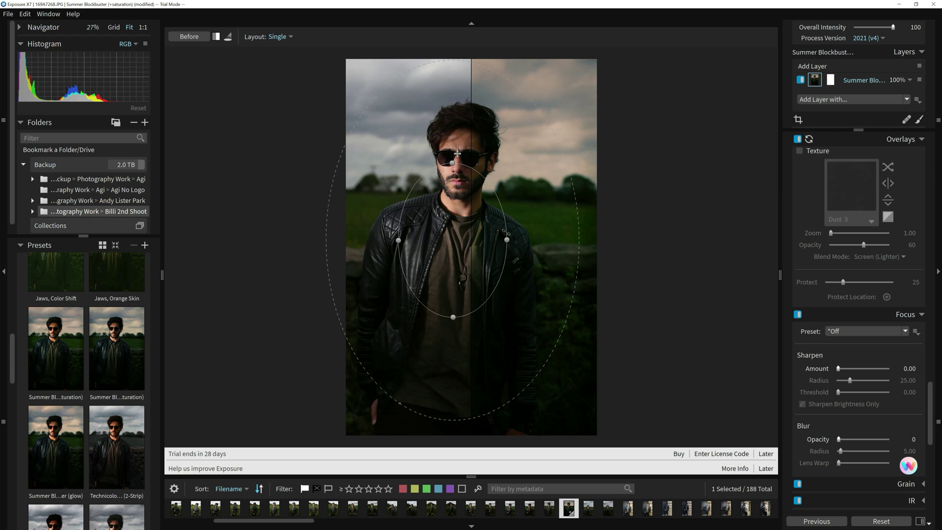
# Compare the edit using the After/Before Horizontal and After/Before Vertical split views
pyautogui.click(215, 38)
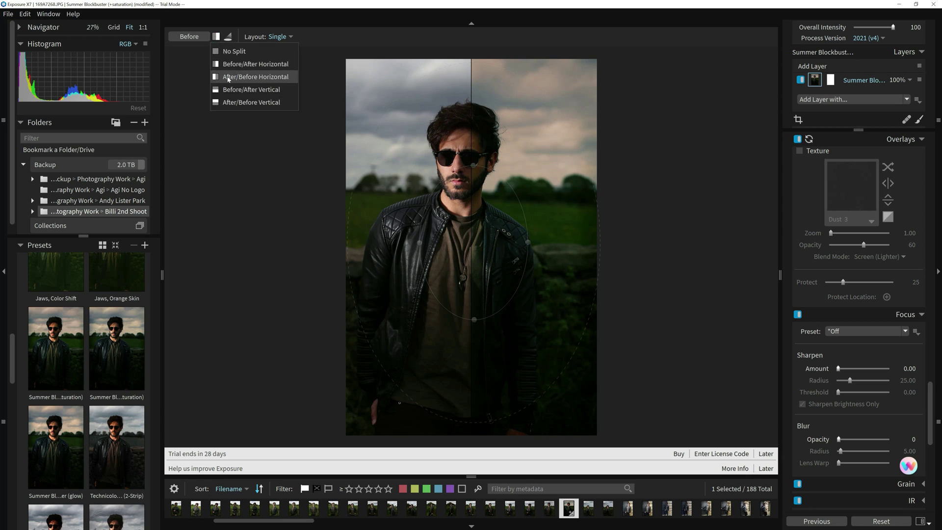
pyautogui.click(227, 78)
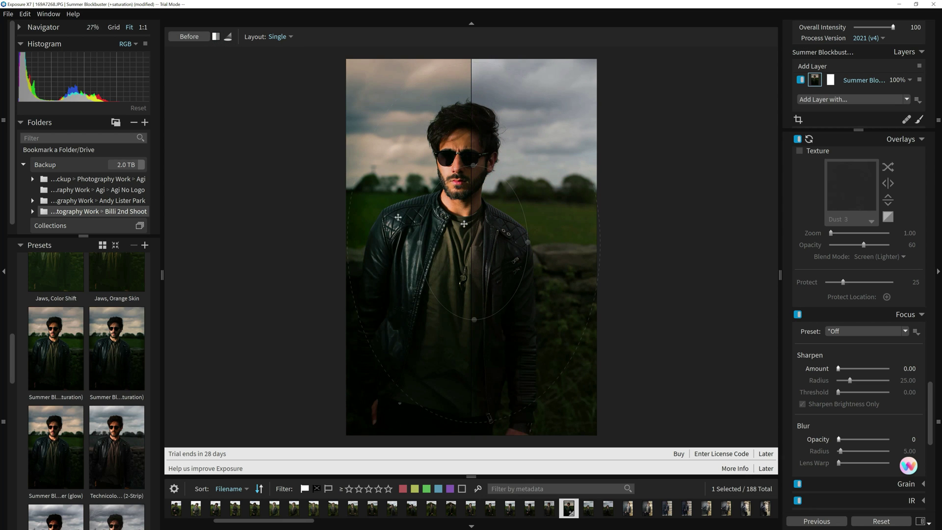
pyautogui.click(216, 37)
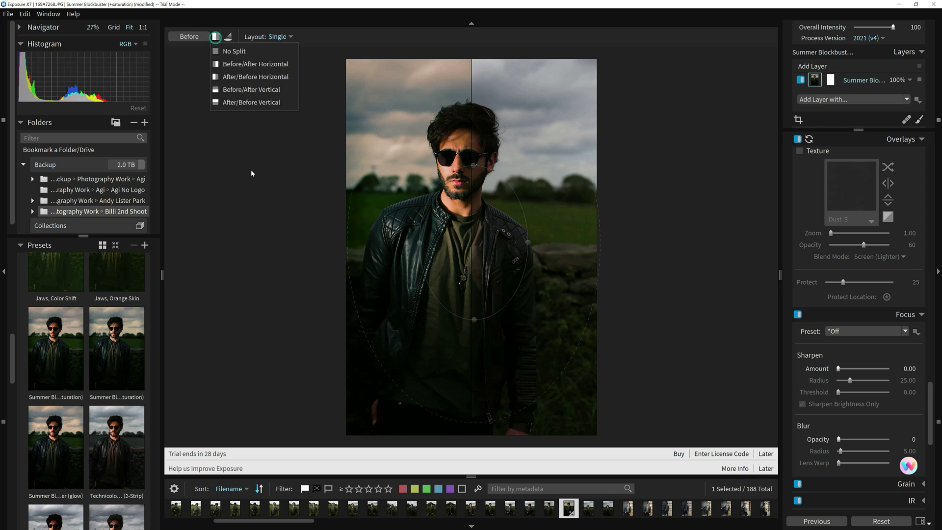
pyautogui.click(238, 103)
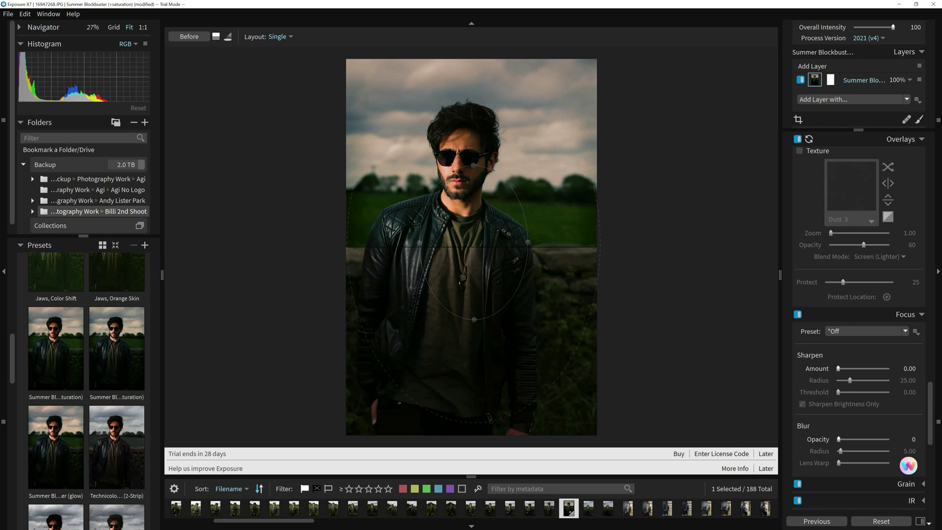
# Switch to Photoshop and open the suited man's portrait 169A2594.JPG in the Exposure X7 plug-in
pyautogui.click(896, 4)
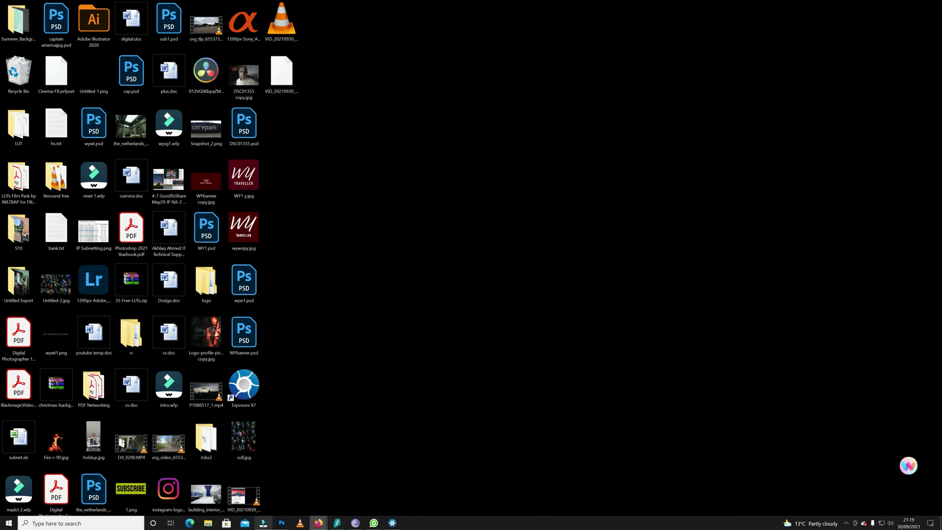
pyautogui.click(282, 523)
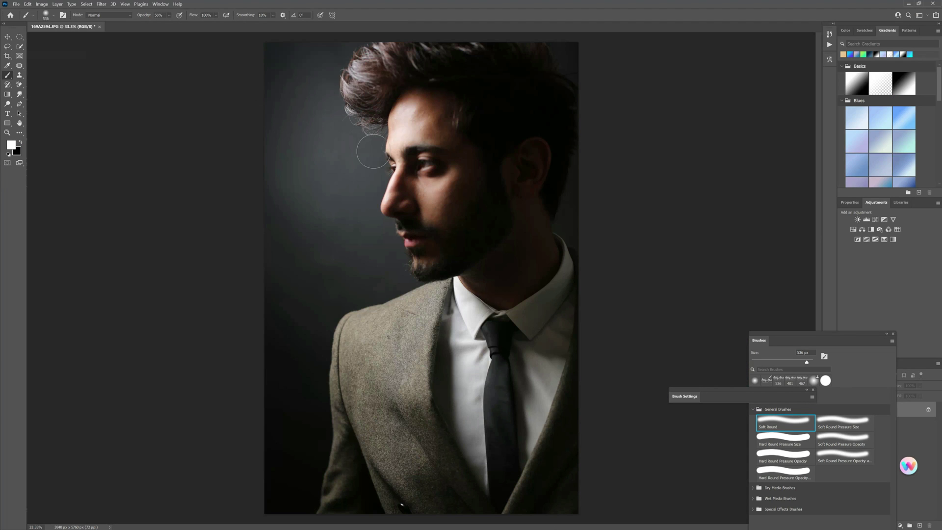
pyautogui.click(100, 4)
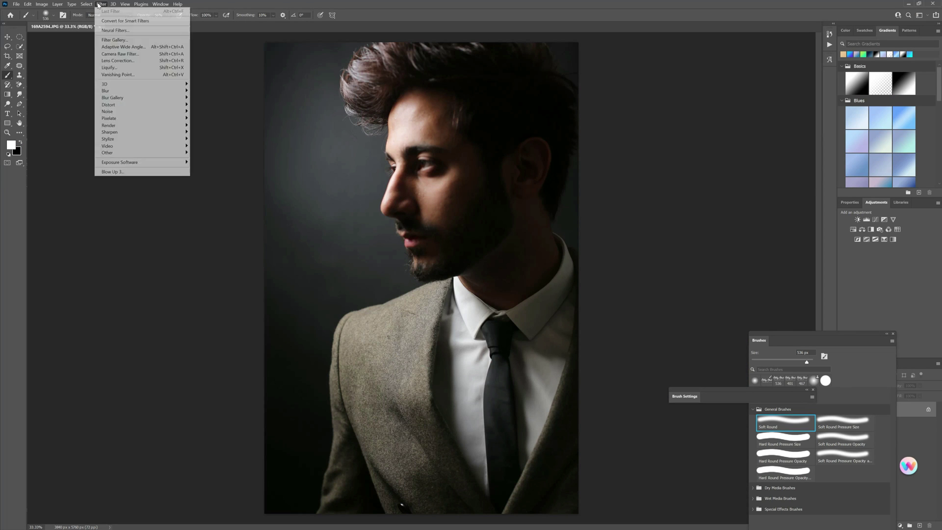
pyautogui.moveTo(121, 163)
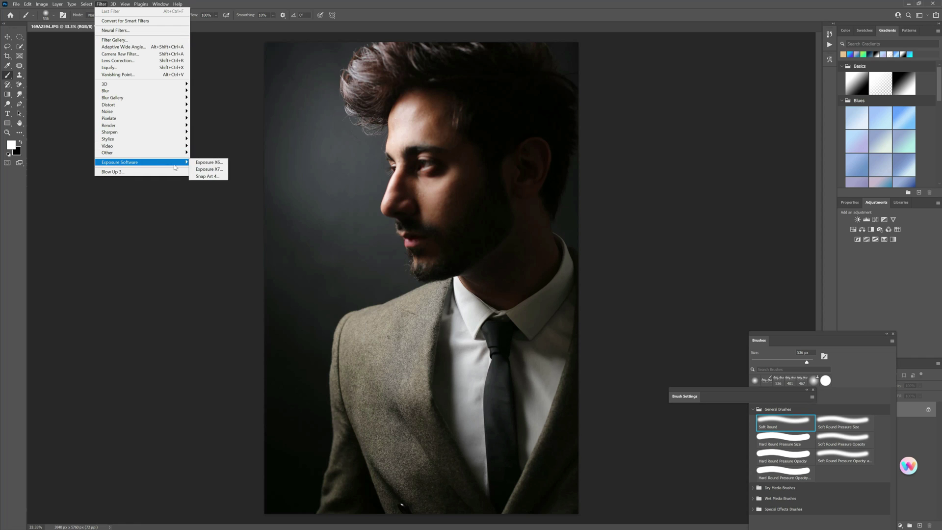
pyautogui.click(207, 163)
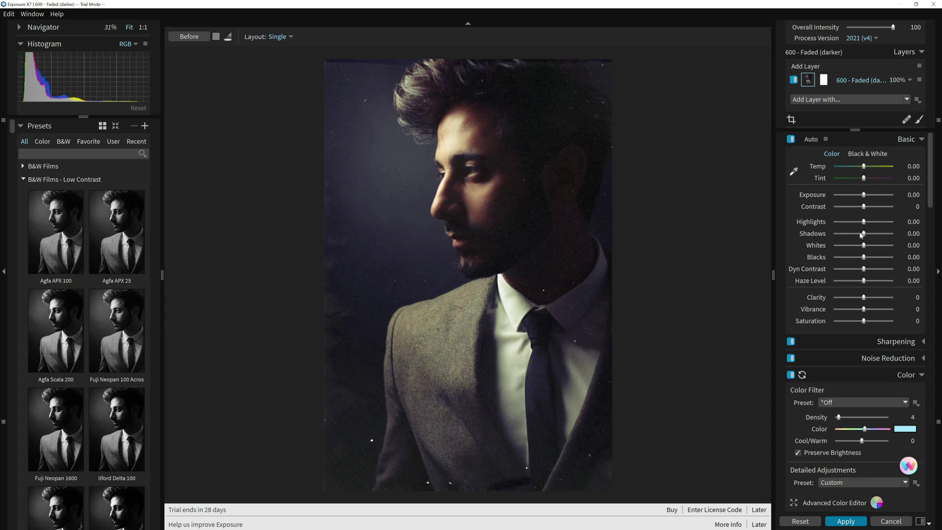
# Set Shadows to 21.37 in the plug-in, and exit it discarding the changes
pyautogui.moveTo(863, 233); pyautogui.dragTo(856, 234)
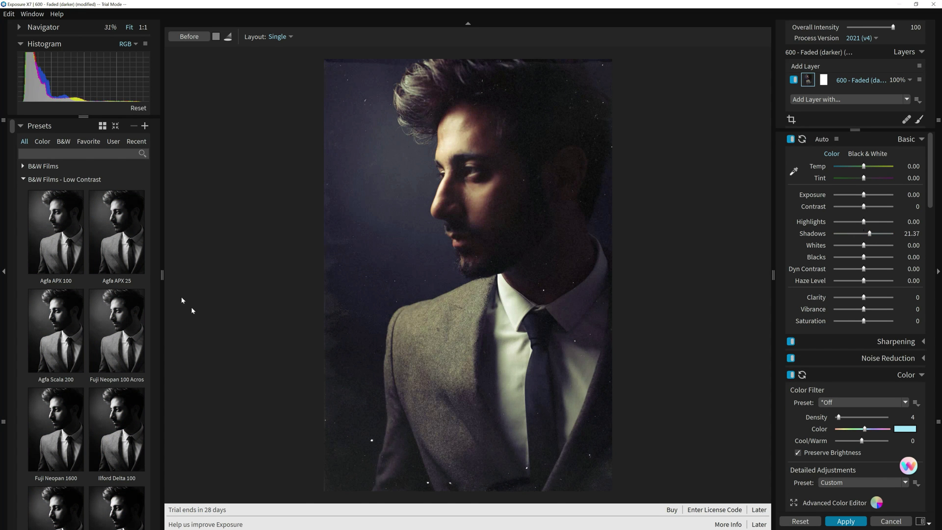
pyautogui.click(116, 249)
pyautogui.hotkey('ctrl', 'z')
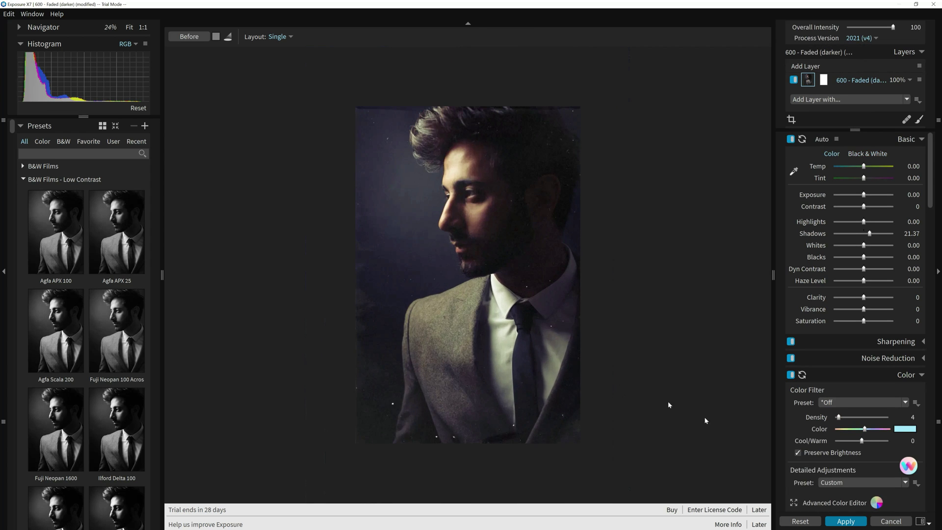
pyautogui.click(886, 522)
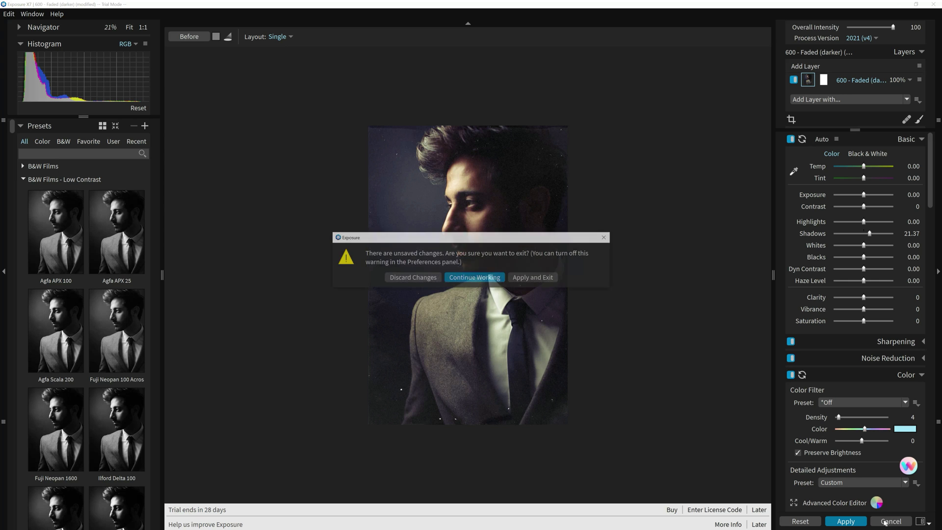
pyautogui.click(427, 279)
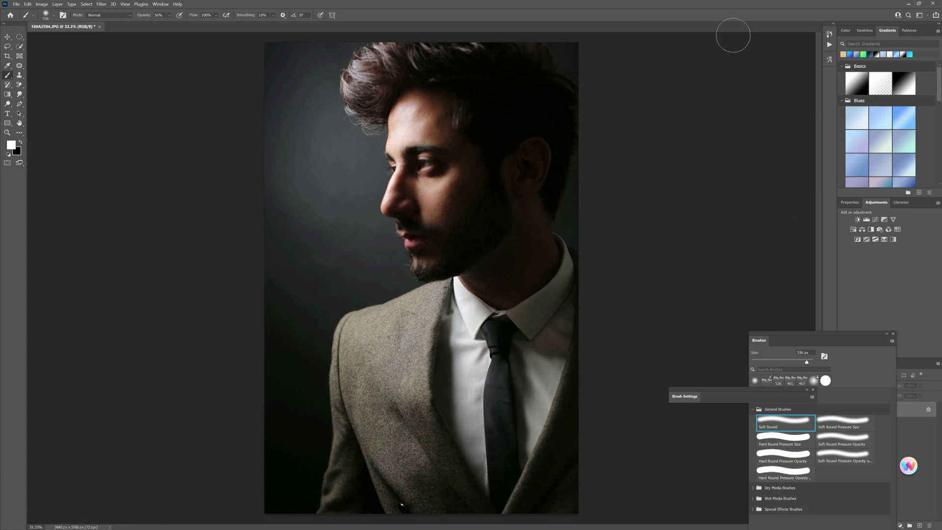
# Switch back to the standalone Exposure X7 and move the bokeh focus region down over the man's chest
pyautogui.click(909, 4)
pyautogui.click(386, 525)
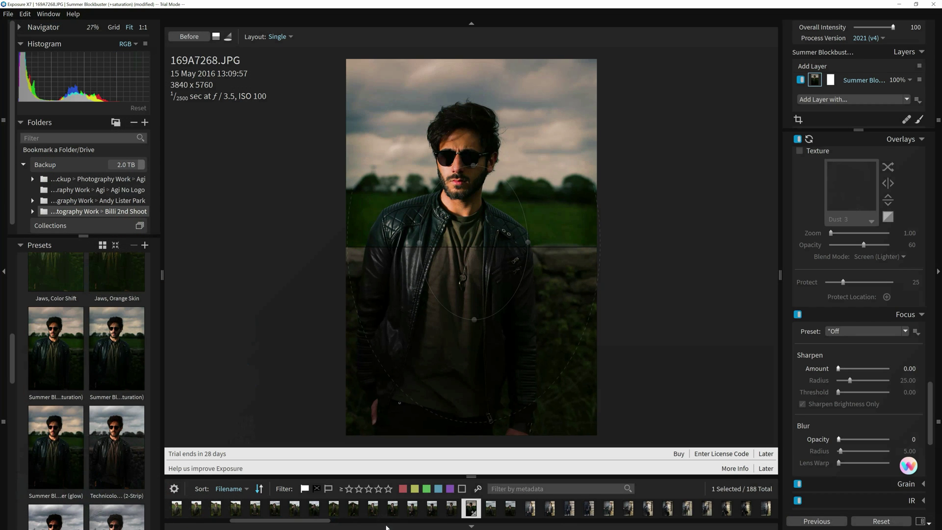
pyautogui.moveTo(471, 250)
pyautogui.mouseDown()
pyautogui.moveTo(471, 216)
pyautogui.moveTo(469, 263)
pyautogui.mouseUp()
pyautogui.scroll(-2, 494, 292)
pyautogui.scroll(2, 495, 293)
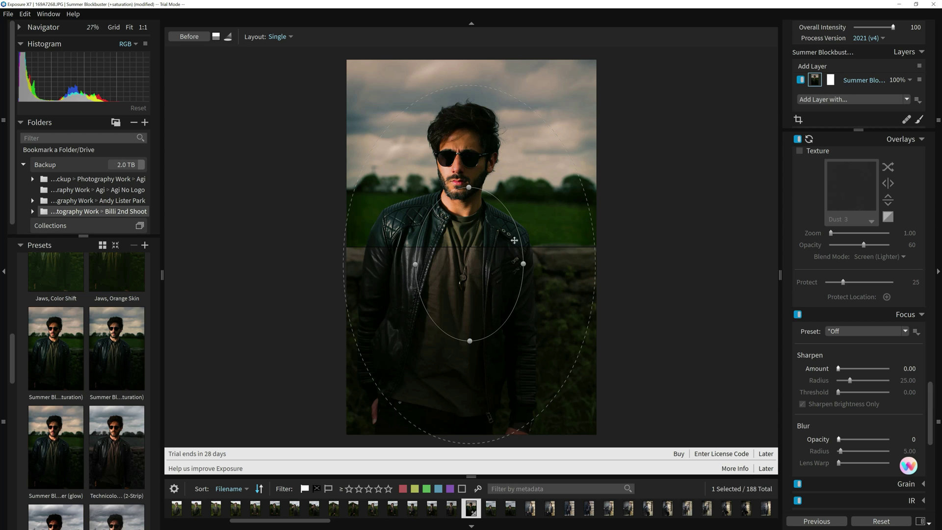
# Reset all edits on 169A7268.JPG and set the comparison view to No Split
pyautogui.click(878, 521)
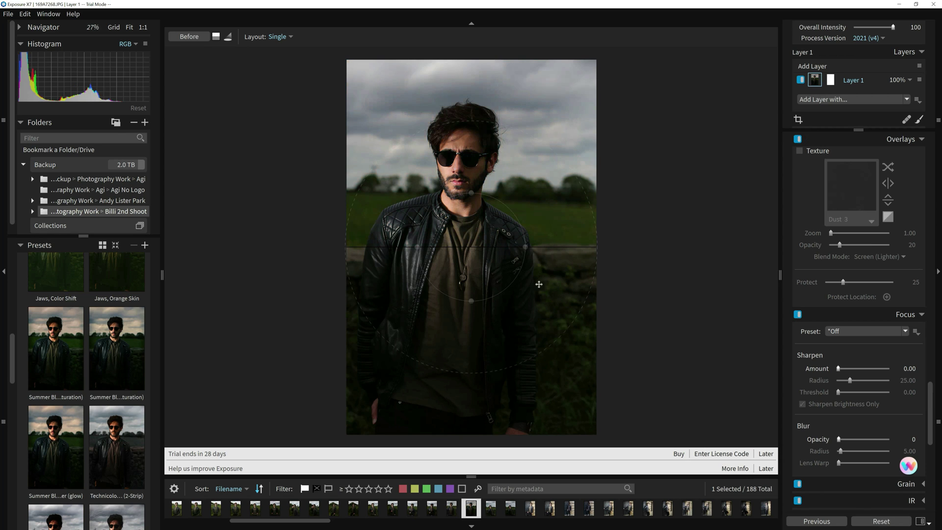
pyautogui.click(214, 37)
pyautogui.click(231, 51)
# Set the portrait's basic Tint to -14.56 for a greener cast
pyautogui.scroll(15, 837, 228)
pyautogui.scroll(8, 838, 232)
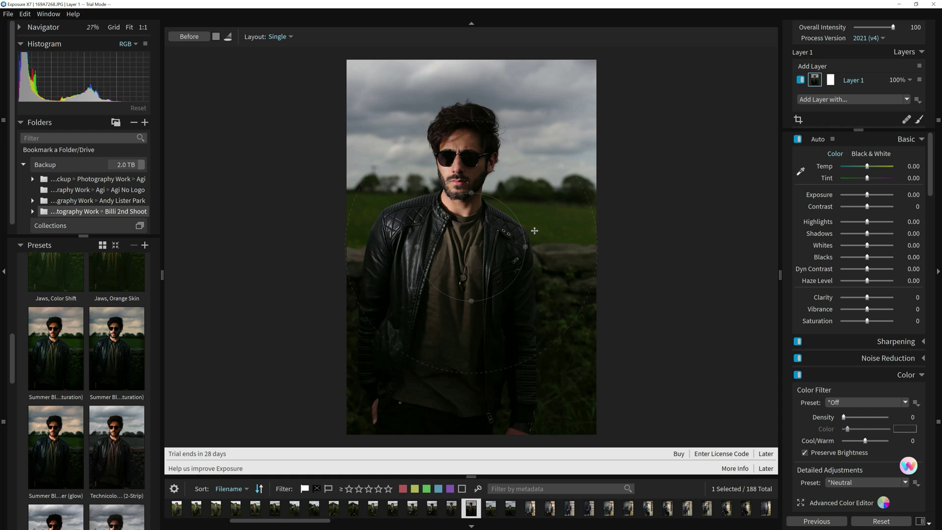
pyautogui.moveTo(868, 177)
pyautogui.mouseDown()
pyautogui.moveTo(854, 179)
pyautogui.moveTo(863, 181)
pyautogui.mouseUp()
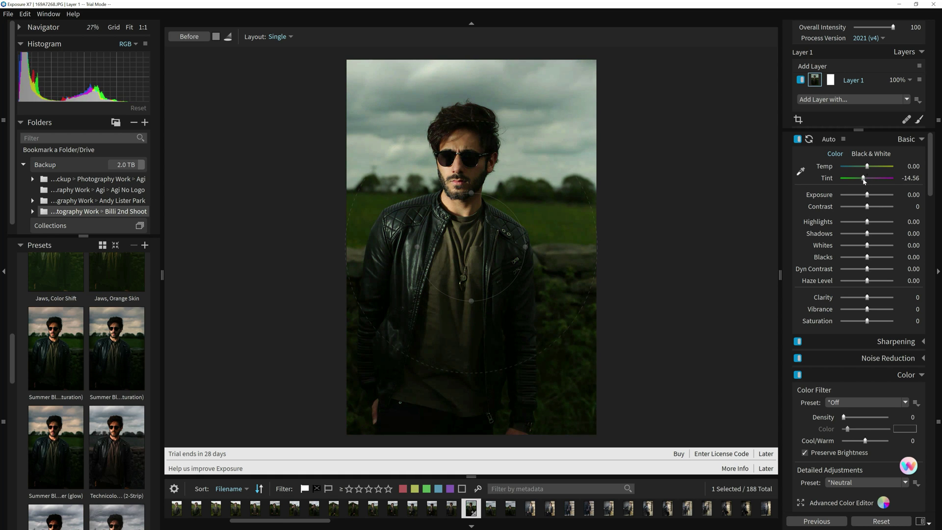
# Open the Advanced Color Editor, try a source hue range of 306.87 to 360.00, and reset the editor's adjustments
pyautogui.scroll(-1, 861, 292)
pyautogui.scroll(1, 858, 294)
pyautogui.scroll(-5, 853, 279)
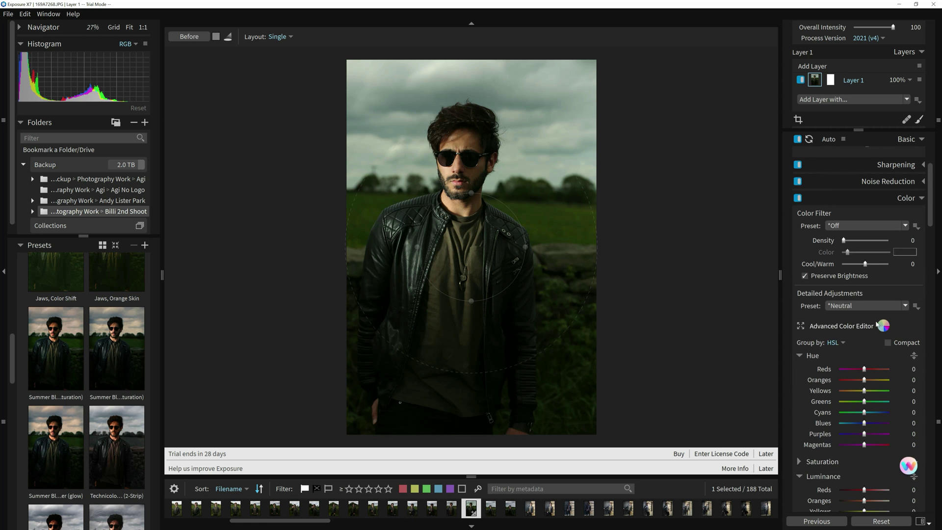
pyautogui.click(883, 326)
pyautogui.moveTo(695, 273); pyautogui.dragTo(686, 273)
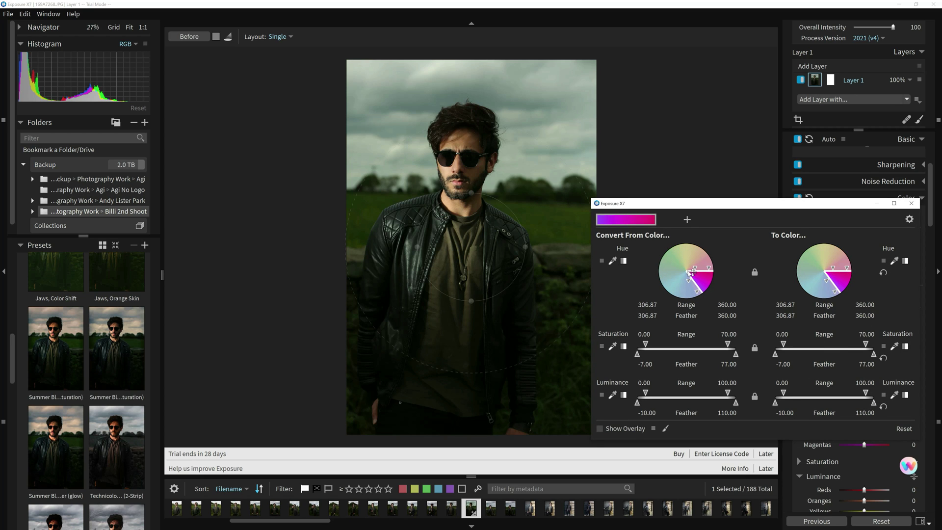
pyautogui.click(904, 429)
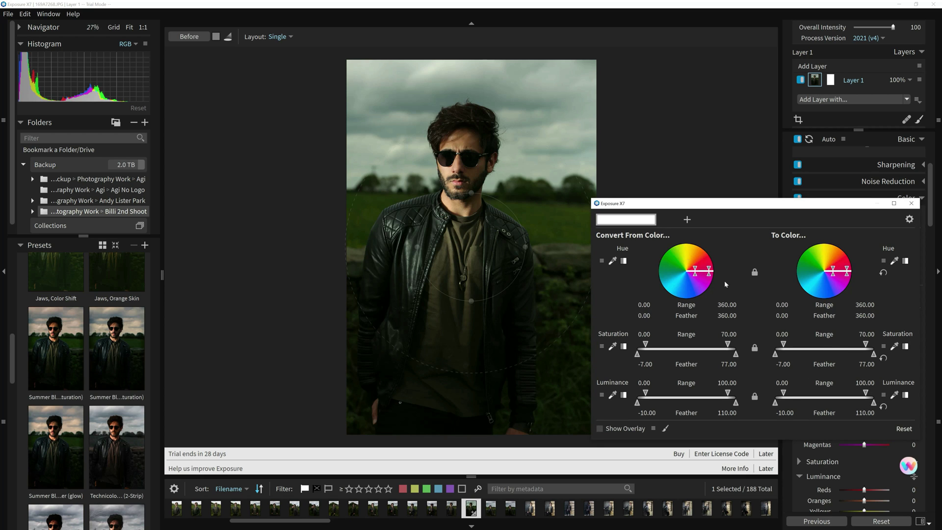
# Try a source hue range of 143.88 to 323.08 in the Advanced Color Editor and reset its adjustments
pyautogui.moveTo(690, 270)
pyautogui.mouseDown()
pyautogui.moveTo(672, 271)
pyautogui.moveTo(683, 263)
pyautogui.moveTo(676, 270)
pyautogui.mouseUp()
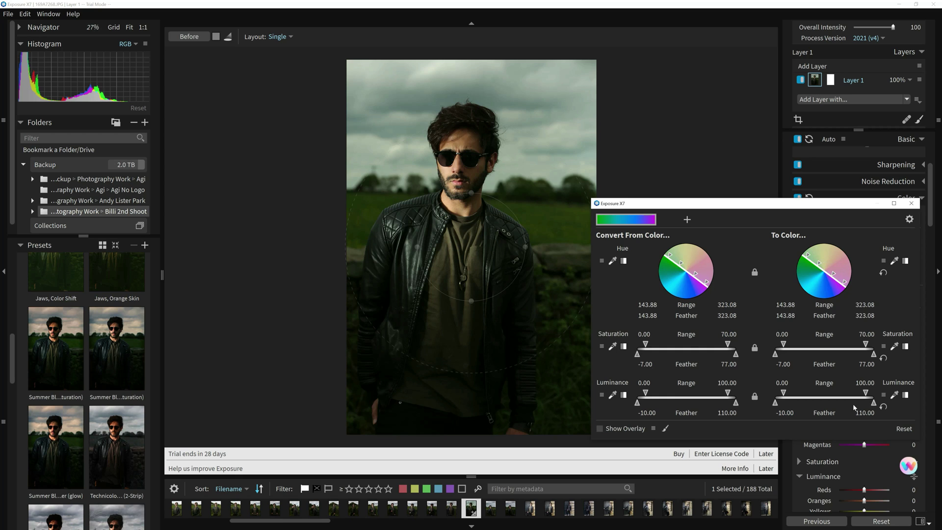
pyautogui.click(894, 429)
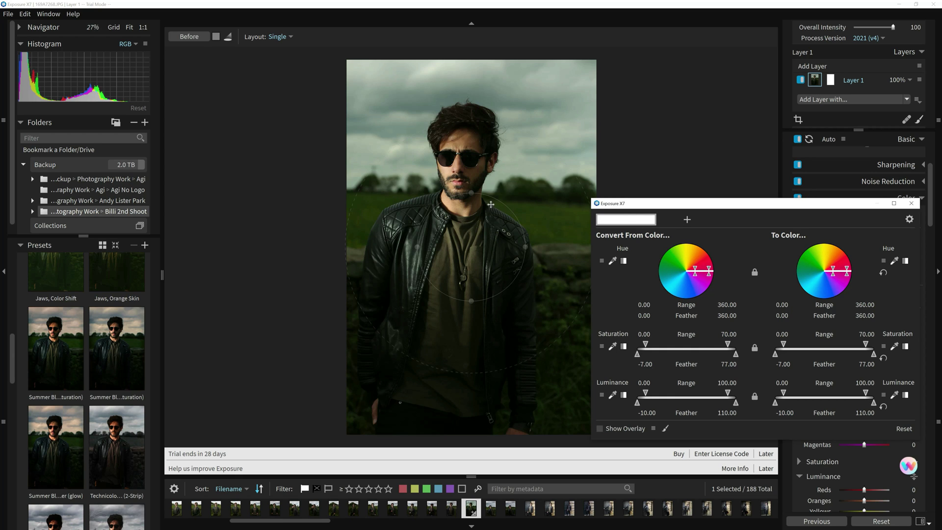
# Unlink the hue wheels and try a source hue range of 33.76 to 154.74 with a target range of 57.17 to 148.02
pyautogui.click(538, 231)
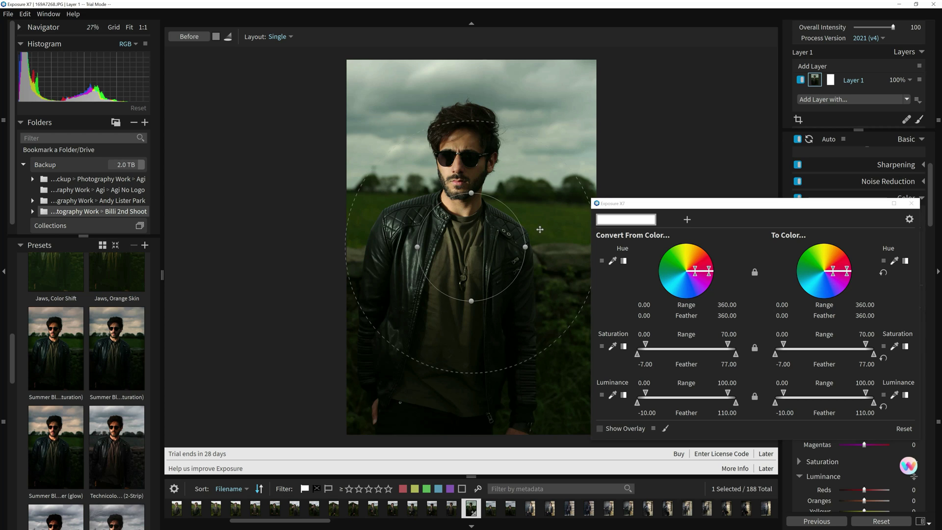
pyautogui.click(619, 258)
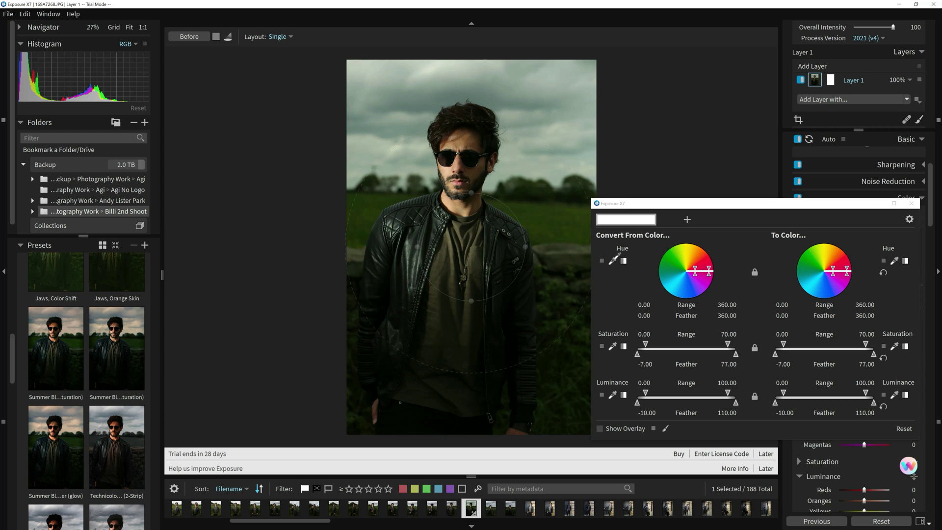
pyautogui.click(557, 215)
pyautogui.moveTo(684, 253); pyautogui.dragTo(684, 275)
pyautogui.moveTo(806, 260); pyautogui.dragTo(838, 252)
pyautogui.moveTo(681, 264)
pyautogui.mouseDown()
pyautogui.moveTo(667, 260)
pyautogui.moveTo(694, 256)
pyautogui.moveTo(676, 255)
pyautogui.moveTo(691, 253)
pyautogui.moveTo(690, 287)
pyautogui.moveTo(669, 281)
pyautogui.moveTo(685, 294)
pyautogui.moveTo(670, 271)
pyautogui.mouseUp()
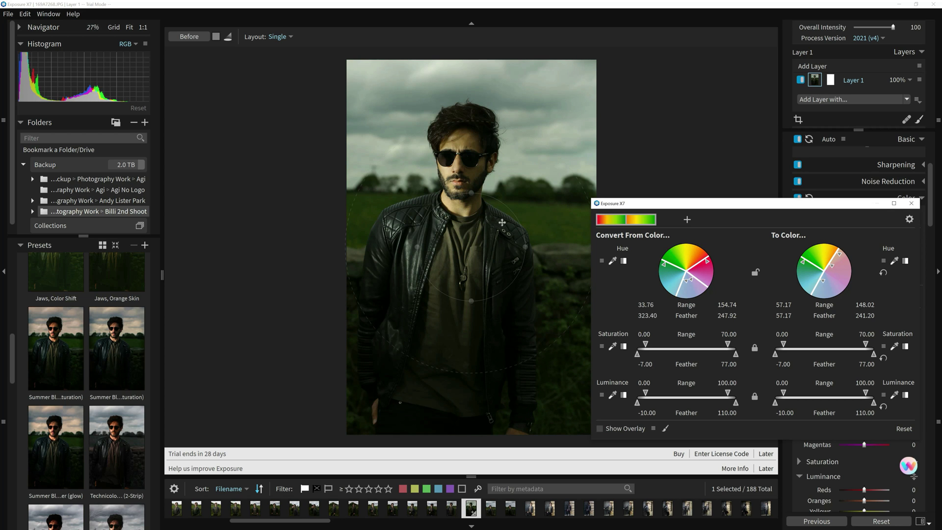
# Sample the man's facial skin tone as the source hue, and discard the change by resetting and closing the Advanced Color Editor
pyautogui.click(613, 261)
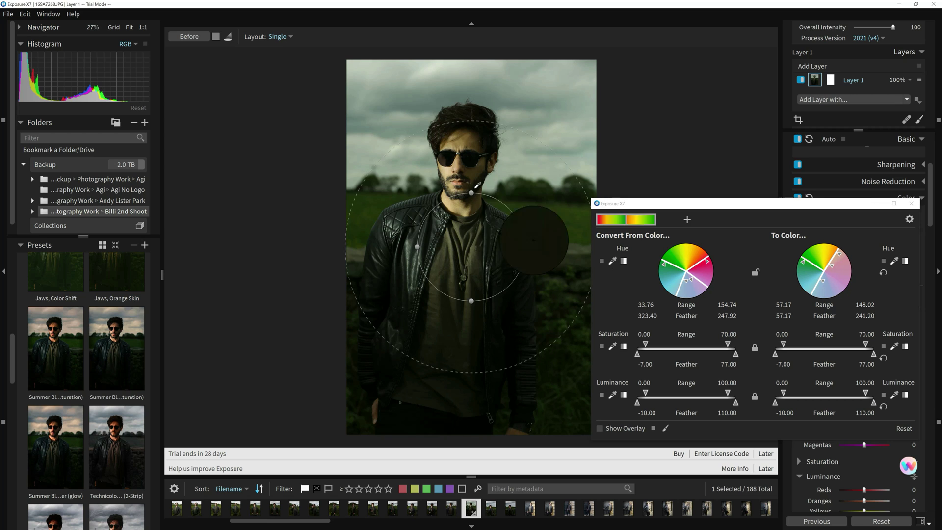
pyautogui.click(466, 174)
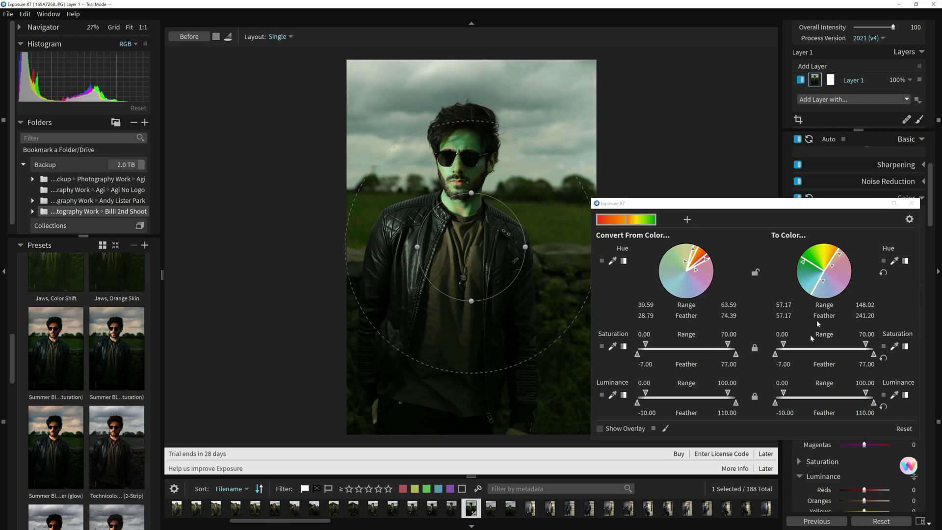
pyautogui.click(904, 429)
pyautogui.click(911, 203)
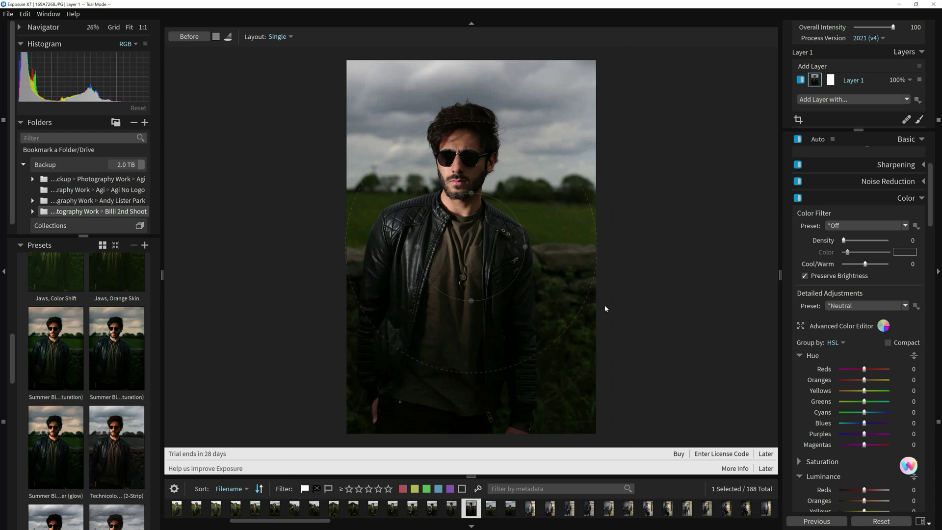
# Look over the effect options for adding a layer and the Basic and Color adjustment settings
pyautogui.scroll(1, 882, 224)
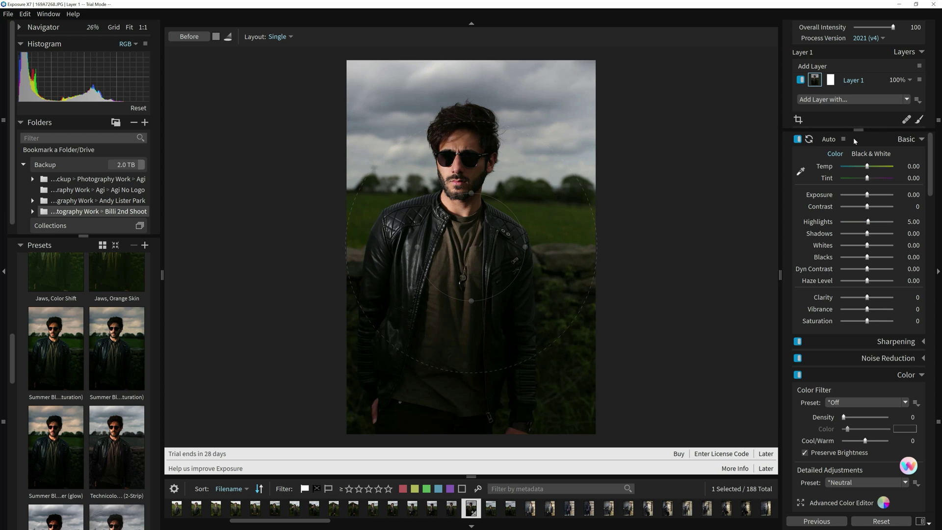
pyautogui.click(861, 101)
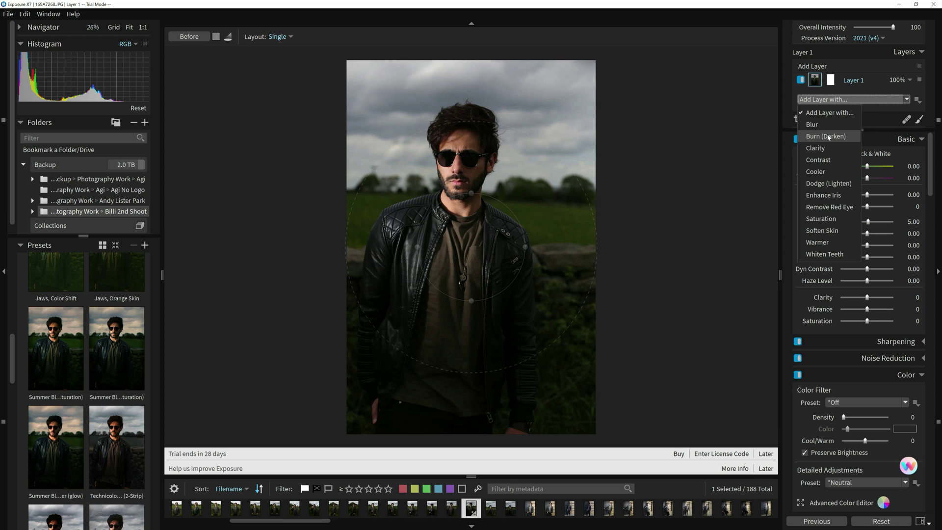
pyautogui.click(890, 117)
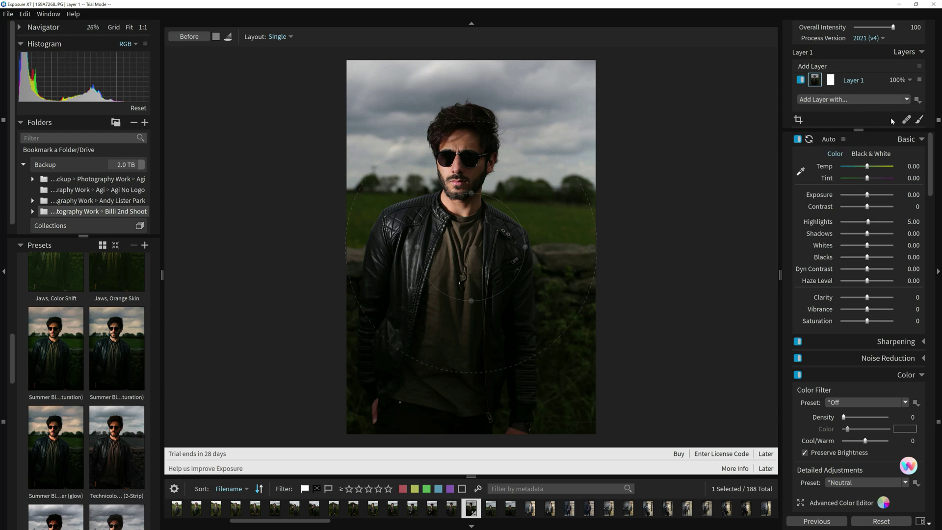
pyautogui.scroll(-10, 862, 229)
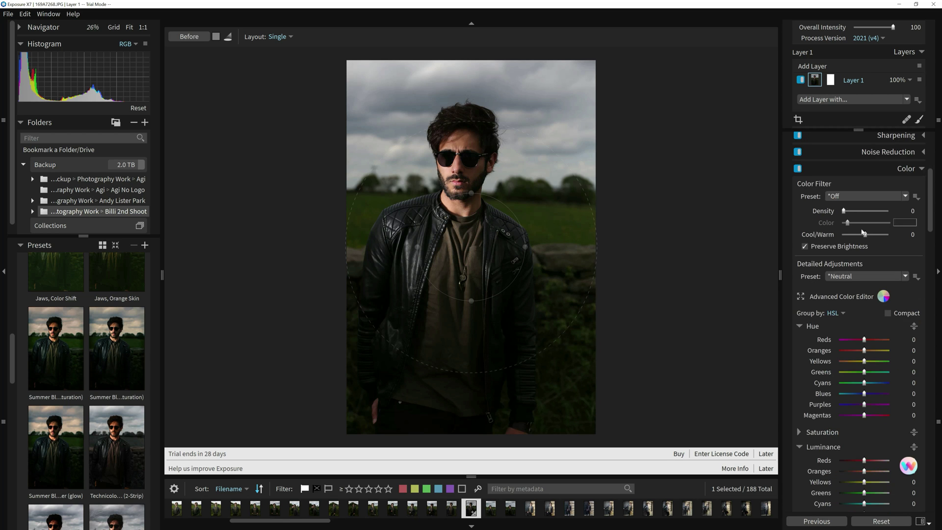
pyautogui.scroll(8, 862, 229)
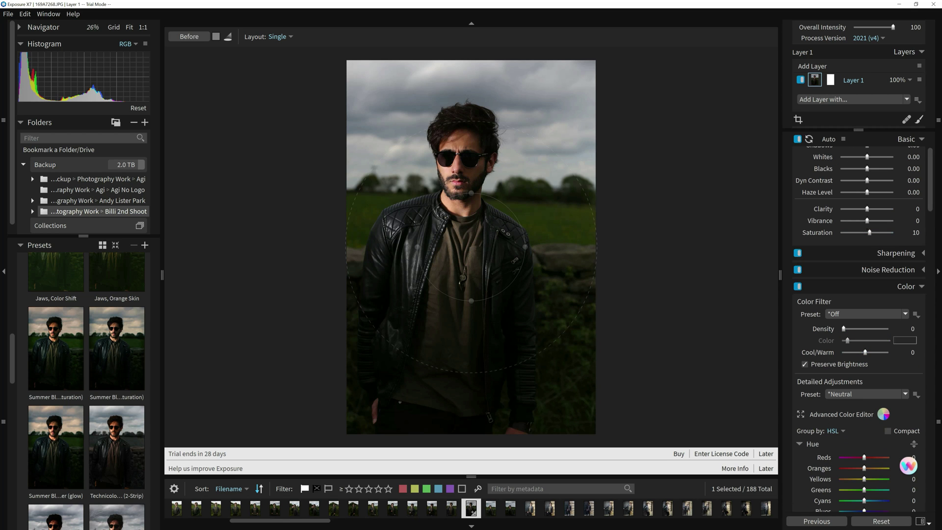
# Switch to the Firefox browser and look through the features on the Exposure X7 product page
pyautogui.click(900, 4)
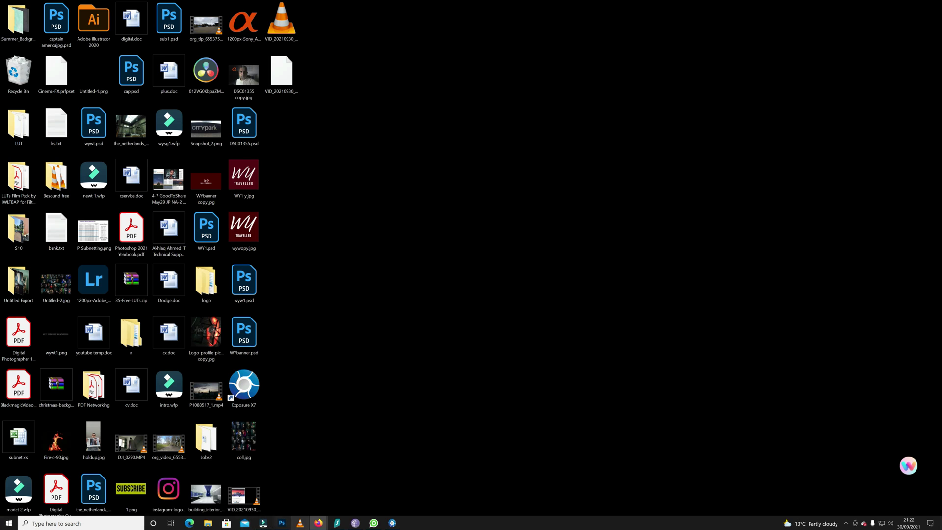
pyautogui.moveTo(318, 522)
pyautogui.click(331, 469)
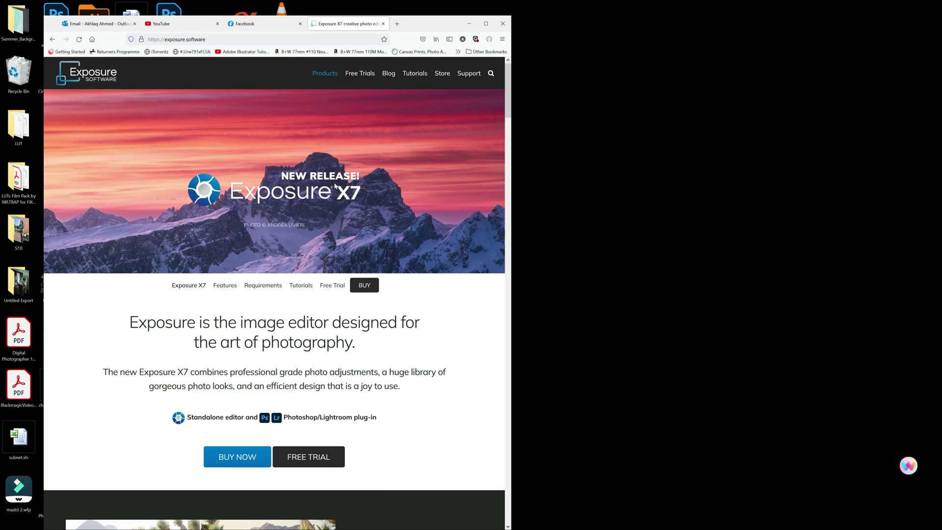
pyautogui.scroll(-4, 333, 186)
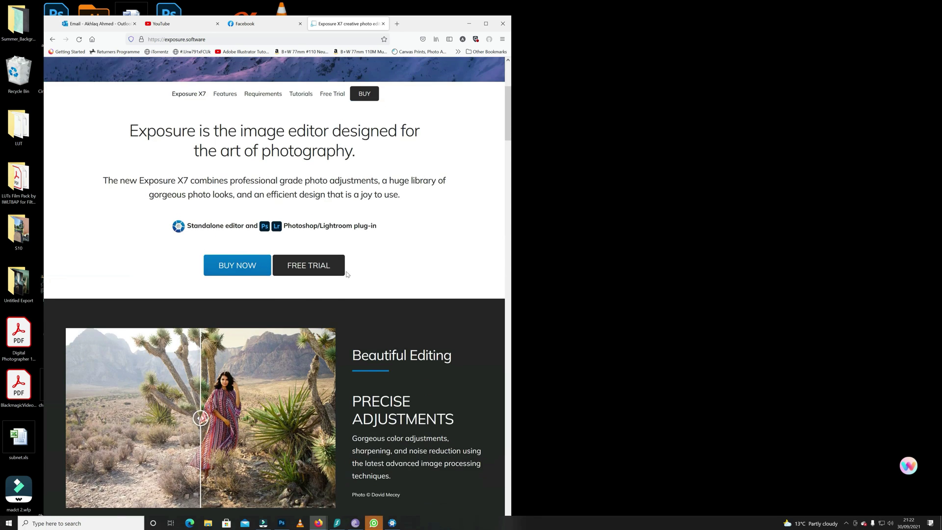
pyautogui.scroll(-5, 347, 274)
pyautogui.scroll(-9, 347, 277)
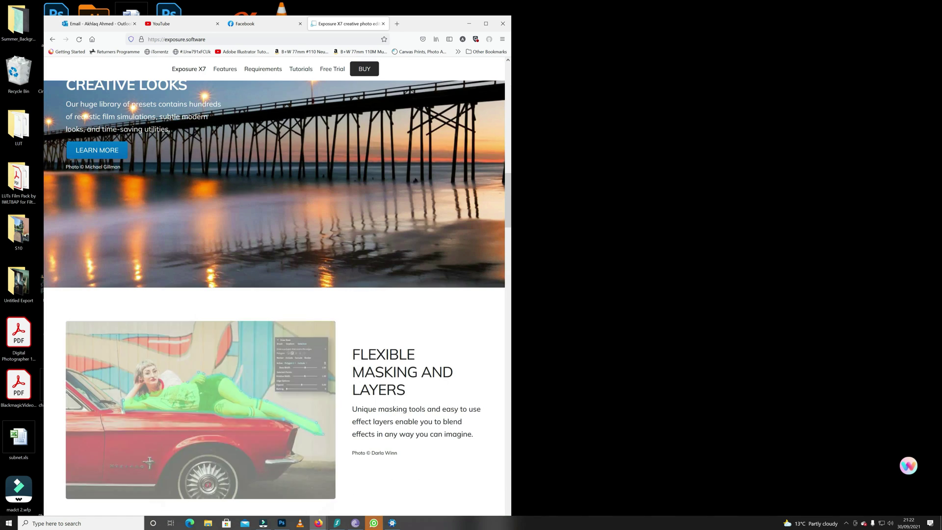
pyautogui.scroll(-3, 345, 466)
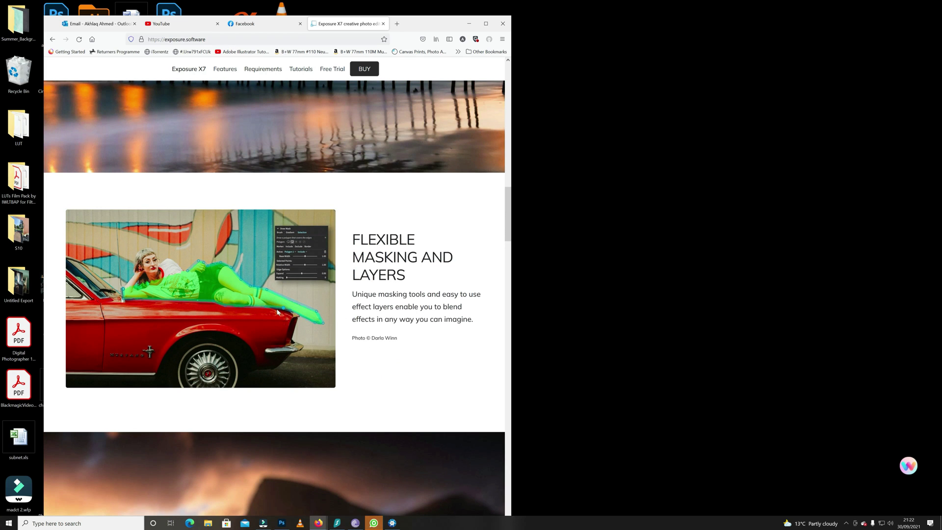
pyautogui.scroll(10, 276, 277)
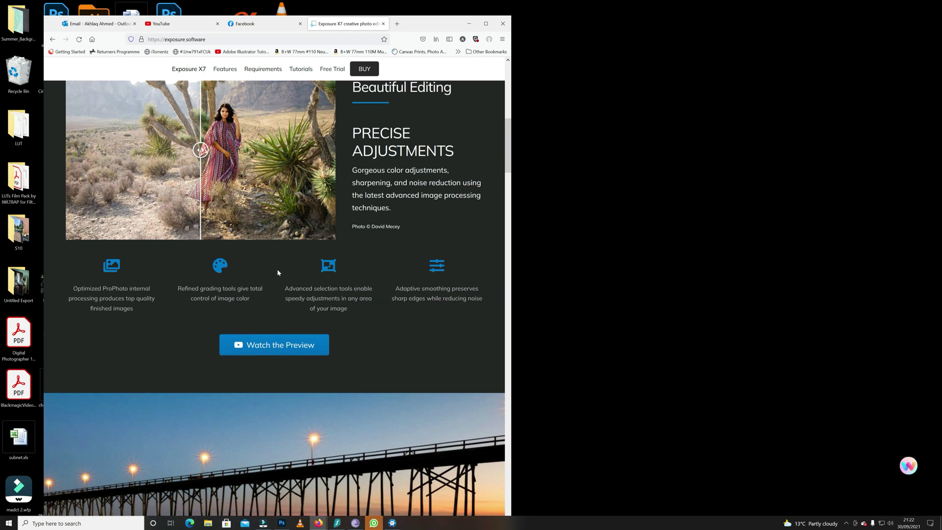
# Open the website's Exposure tutorials and look through the range of video topics offered
pyautogui.click(312, 70)
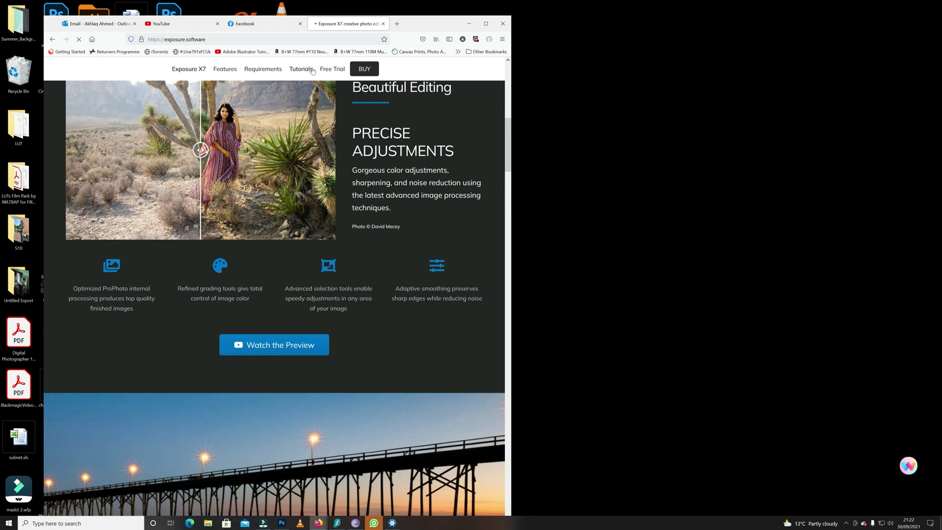
pyautogui.scroll(-5, 346, 246)
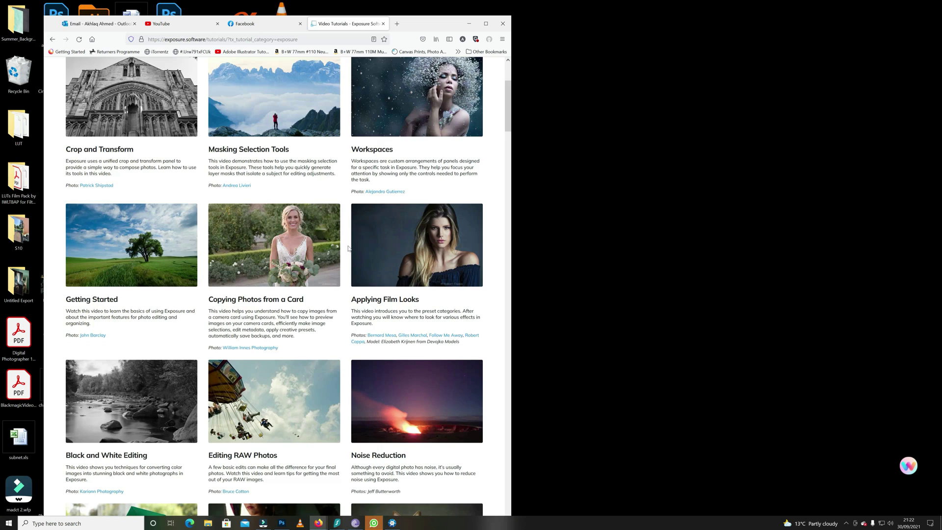
pyautogui.scroll(-7, 347, 247)
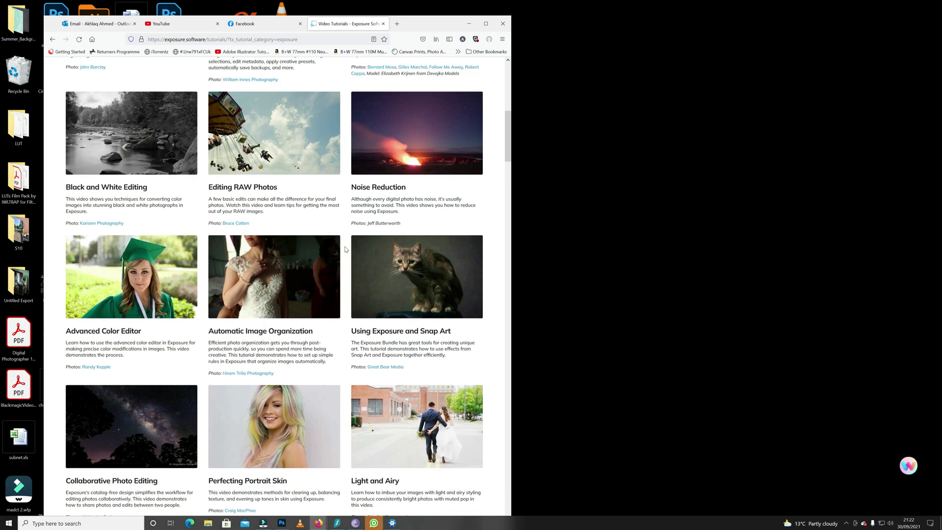
pyautogui.scroll(-10, 351, 271)
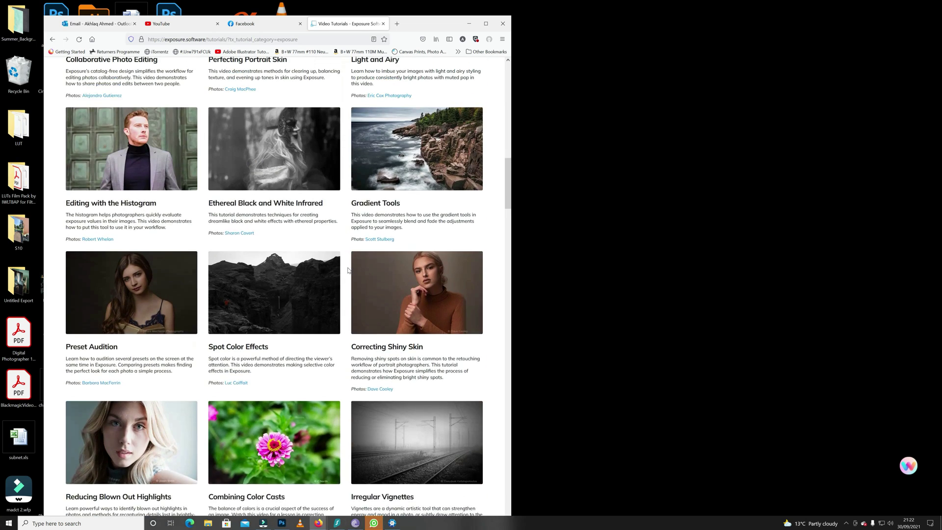
pyautogui.scroll(-12, 348, 270)
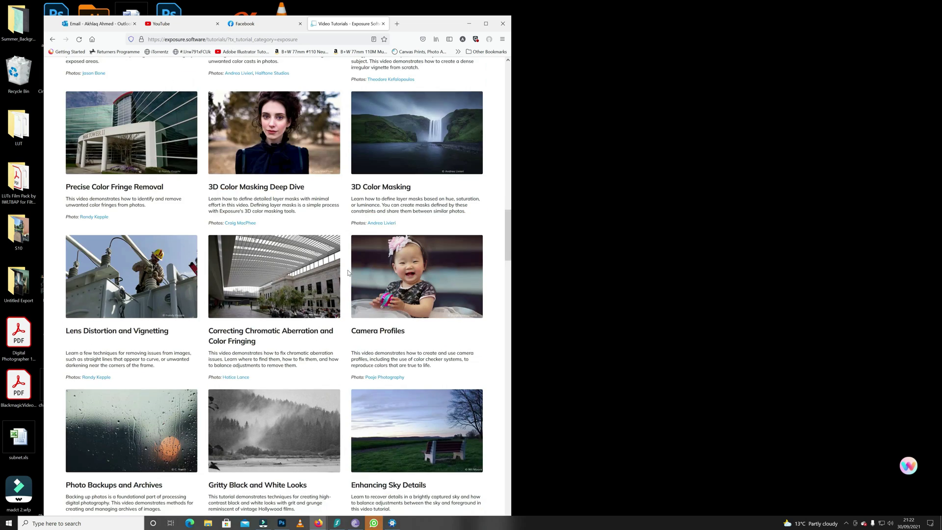
pyautogui.scroll(-9, 348, 273)
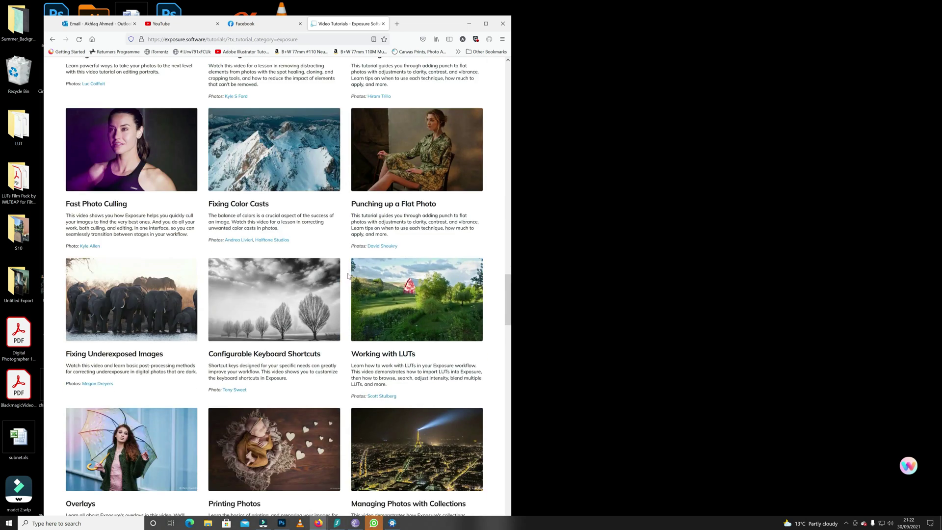
pyautogui.scroll(-6, 348, 278)
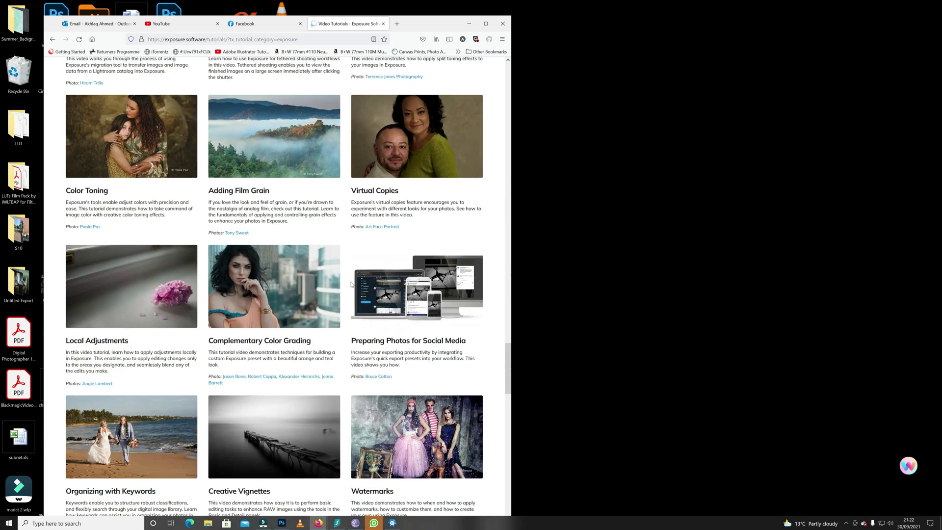
pyautogui.scroll(-9, 352, 286)
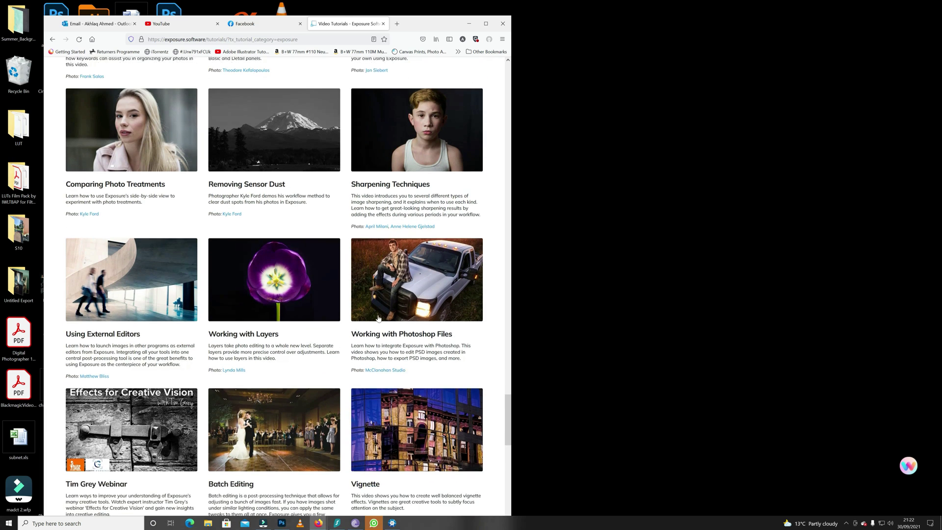
pyautogui.scroll(1, 381, 318)
# Return to the Exposure X7 product page and review its editing, masking and special-effects sections
pyautogui.click(52, 40)
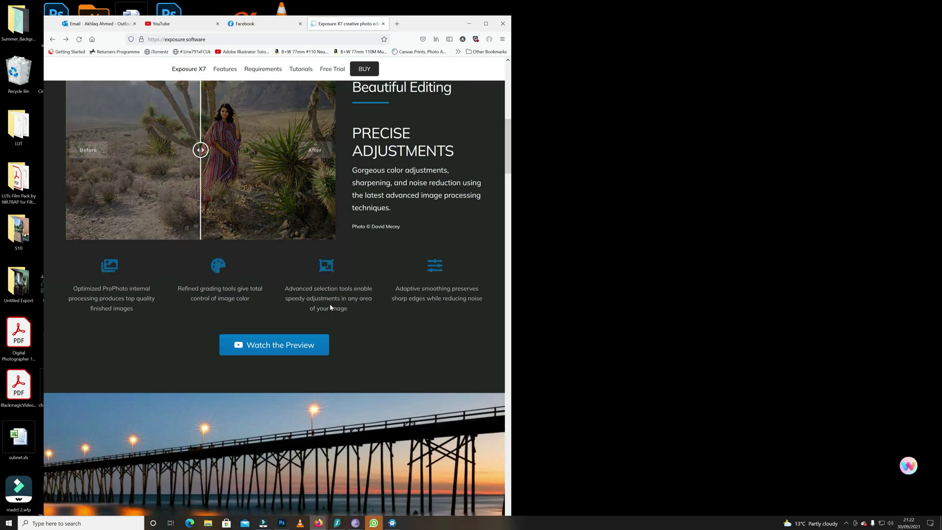
pyautogui.scroll(-2, 326, 302)
pyautogui.scroll(8, 326, 302)
pyautogui.scroll(-7, 305, 272)
pyautogui.scroll(7, 305, 272)
pyautogui.scroll(-15, 293, 278)
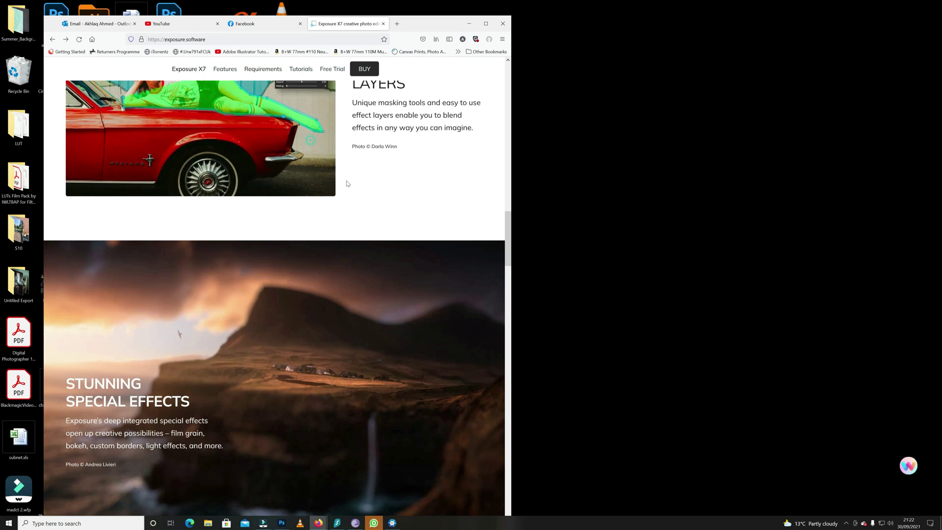
pyautogui.scroll(3, 347, 184)
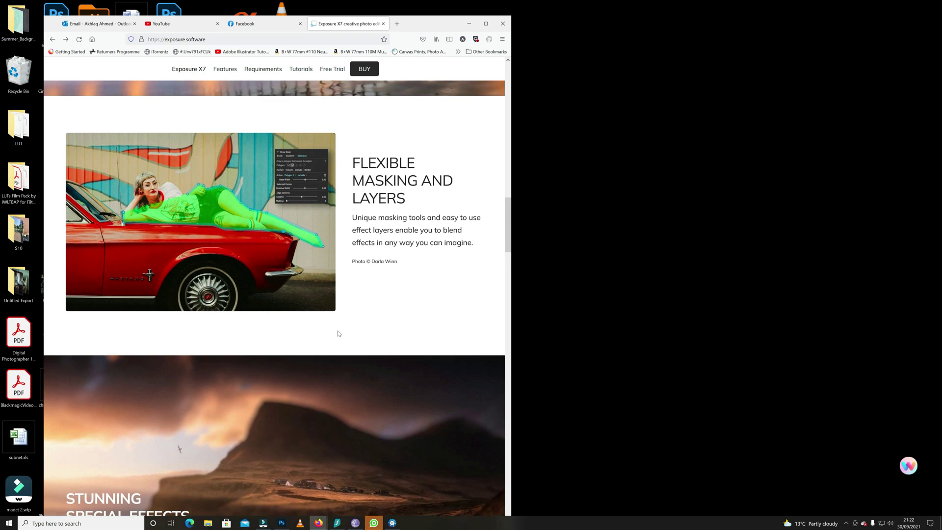
# Switch back to Exposure X7 and look through the preset library, previewing Technicolor Process 4 (no grain) on the portrait
pyautogui.click(392, 522)
pyautogui.scroll(-10, 864, 236)
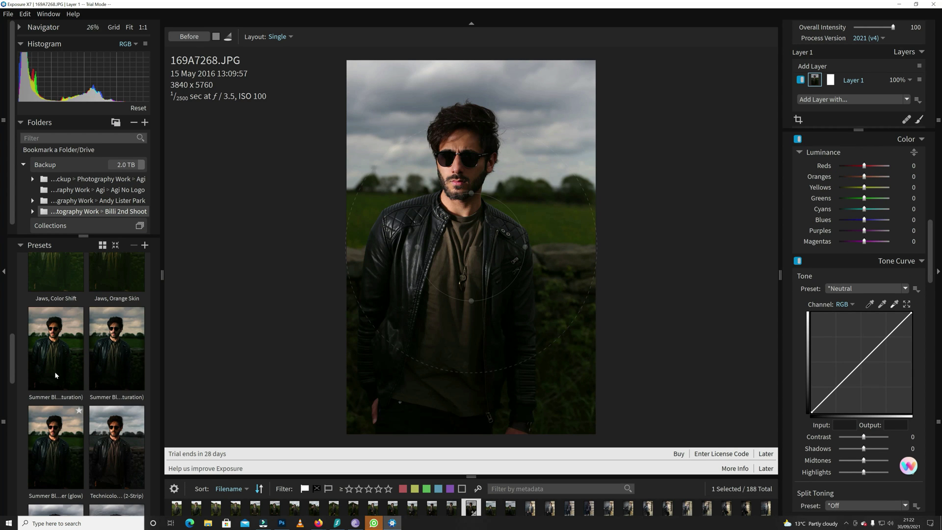
pyautogui.scroll(-3, 49, 368)
pyautogui.click(42, 363)
pyautogui.scroll(-5, 42, 364)
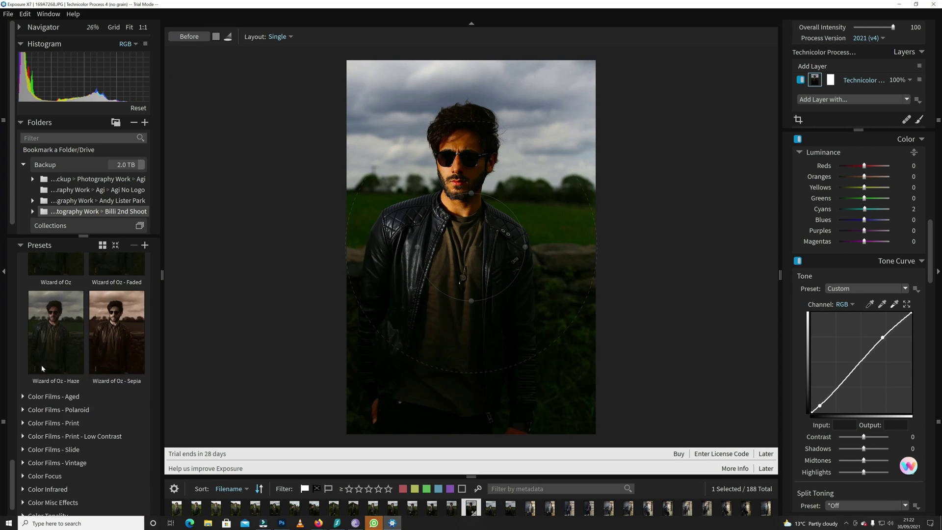
pyautogui.scroll(-3, 42, 368)
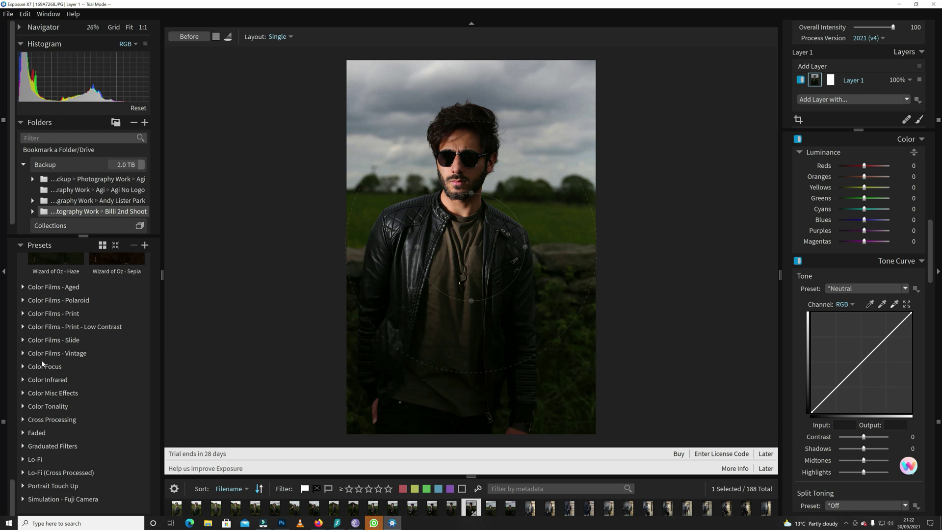
pyautogui.scroll(5, 37, 356)
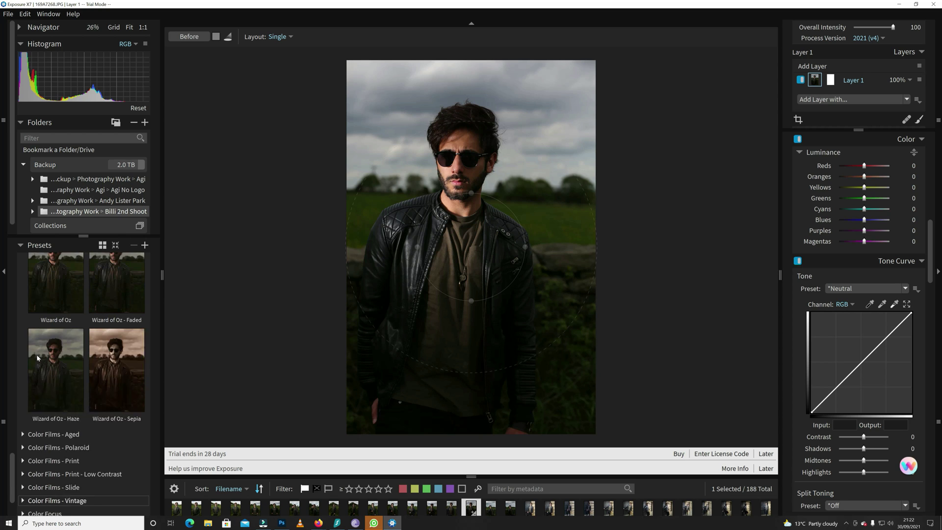
pyautogui.click(62, 395)
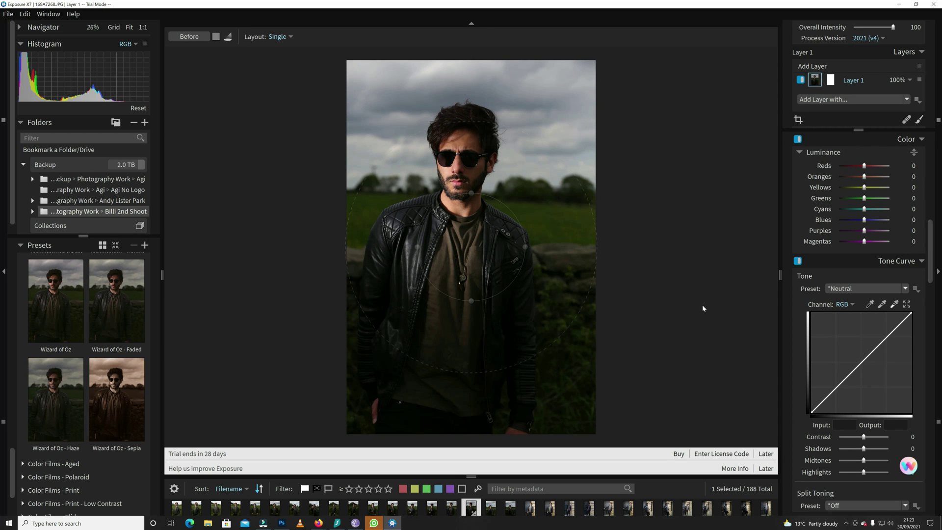
# Open Layer 1's mask for drawing, show the Selection mask tools and add a second color constraint
pyautogui.scroll(10, 852, 435)
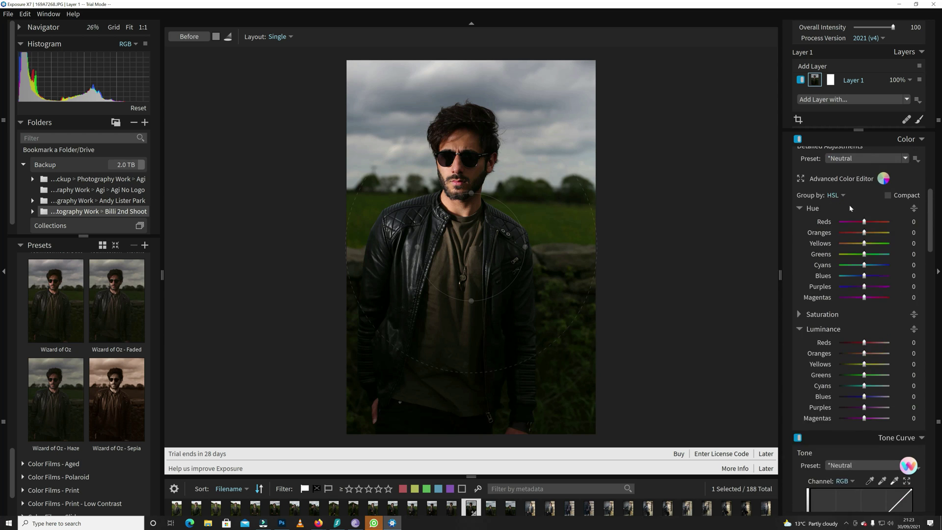
pyautogui.click(830, 80)
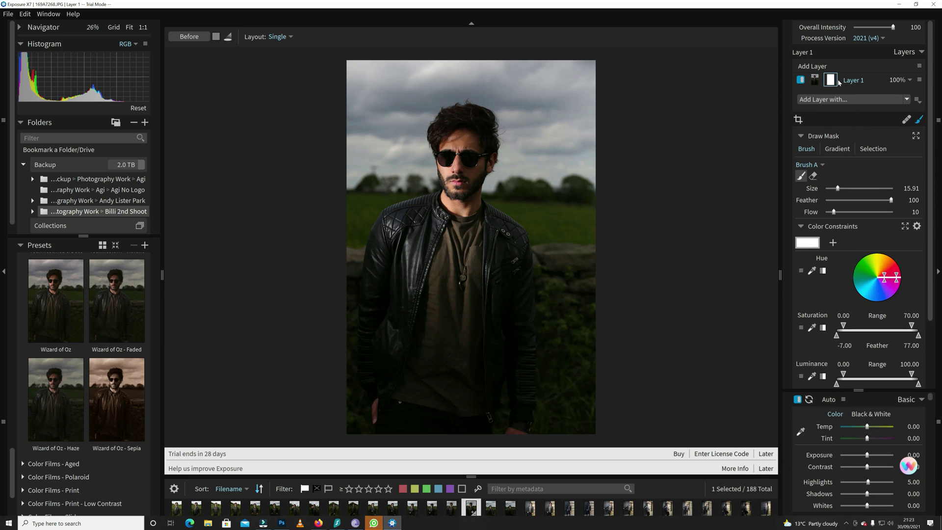
pyautogui.click(802, 136)
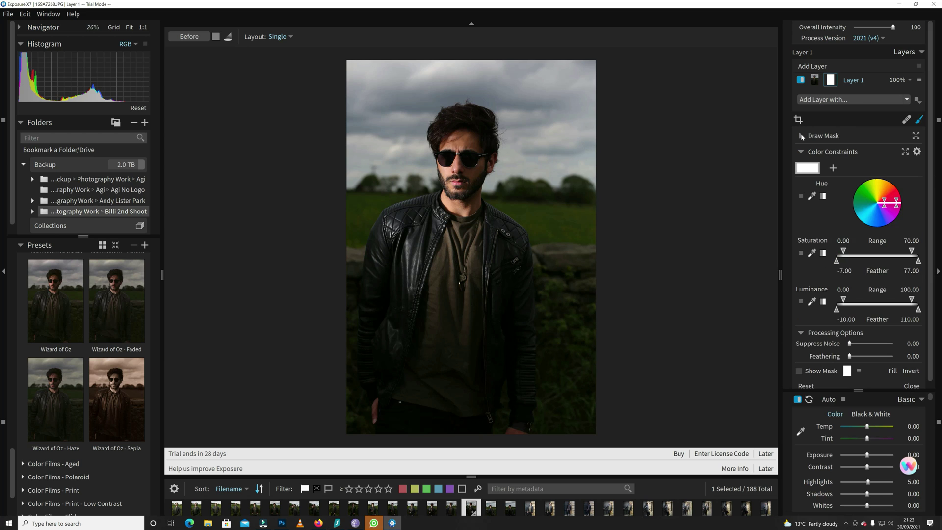
pyautogui.click(802, 136)
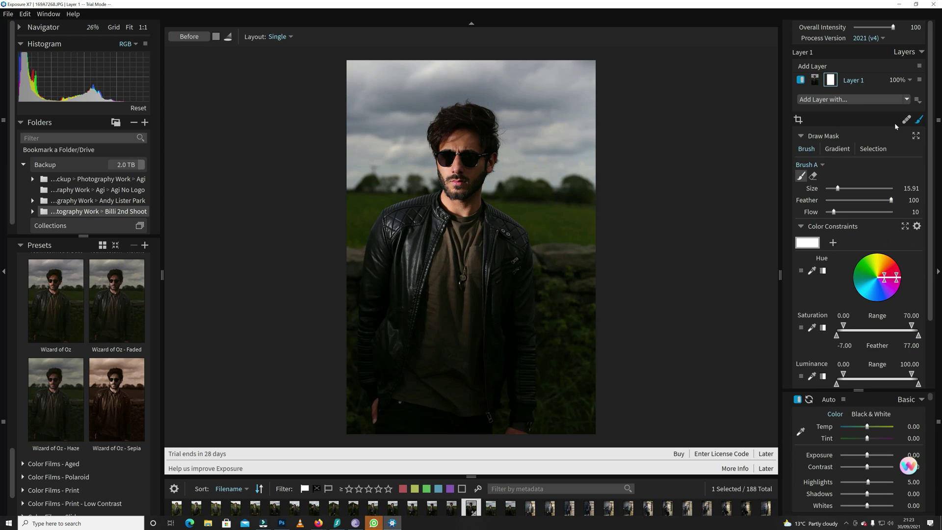
pyautogui.click(874, 149)
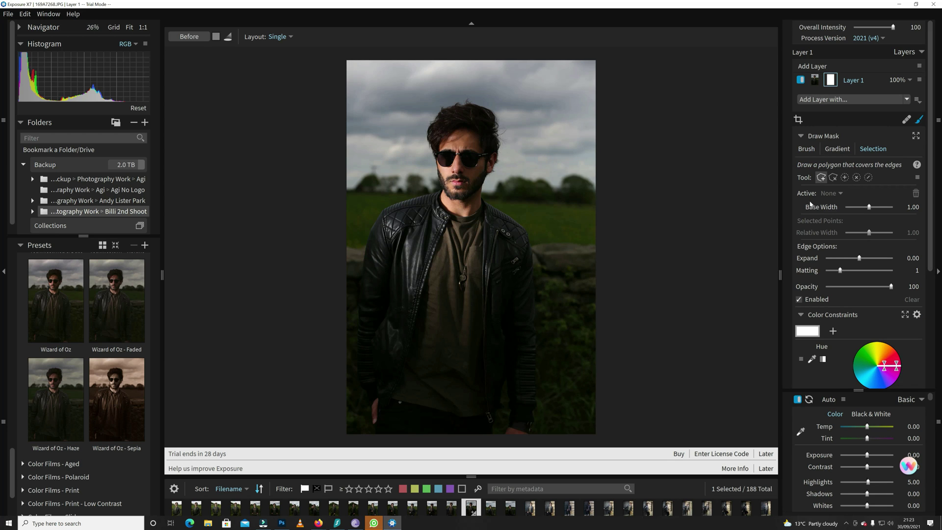
pyautogui.click(834, 331)
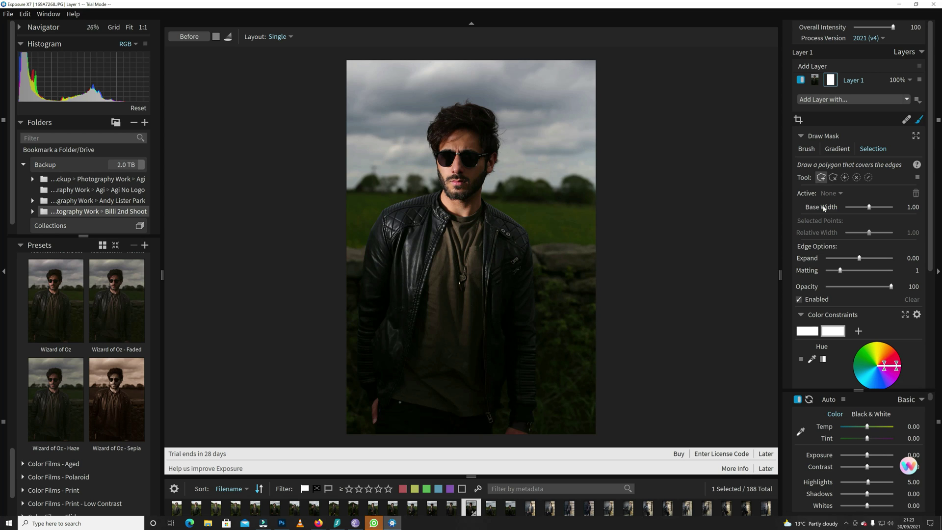
# Try an exclude polygon in the mask selection and paint an include marker looping from the man's face around his jacket
pyautogui.click(832, 177)
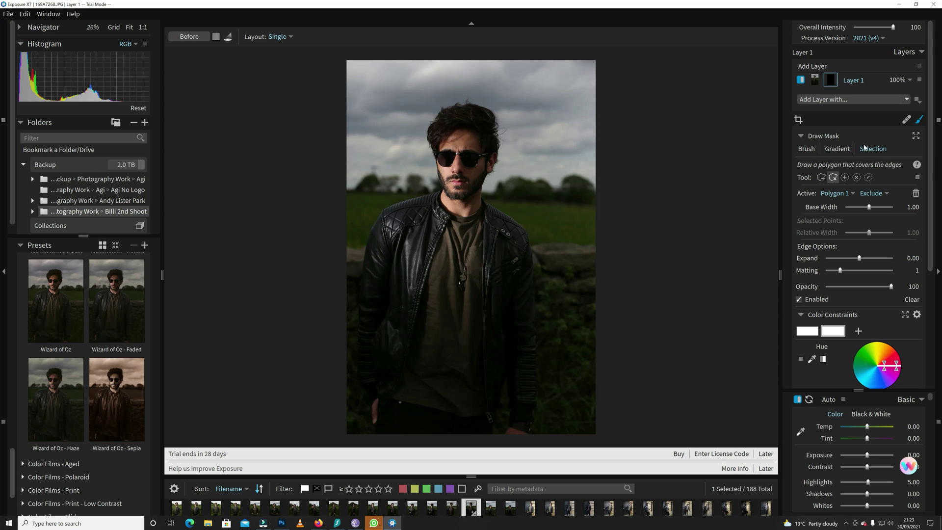
pyautogui.click(838, 149)
pyautogui.click(867, 151)
pyautogui.click(879, 193)
pyautogui.click(844, 177)
pyautogui.moveTo(474, 178)
pyautogui.mouseDown()
pyautogui.moveTo(511, 228)
pyautogui.moveTo(505, 326)
pyautogui.moveTo(448, 210)
pyautogui.moveTo(451, 196)
pyautogui.mouseUp()
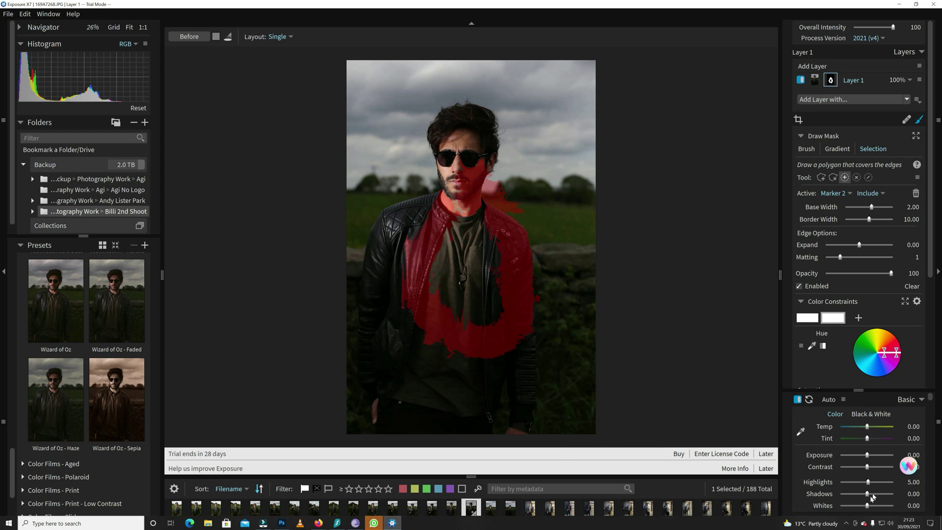
pyautogui.scroll(-1, 887, 469)
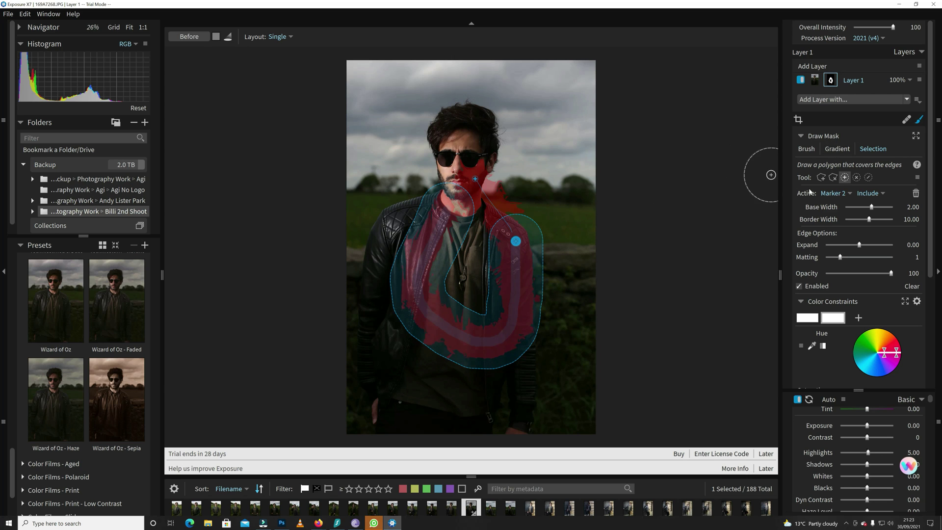
# Minimise Exposure X7 to the desktop and bring it back at full screen
pyautogui.click(916, 4)
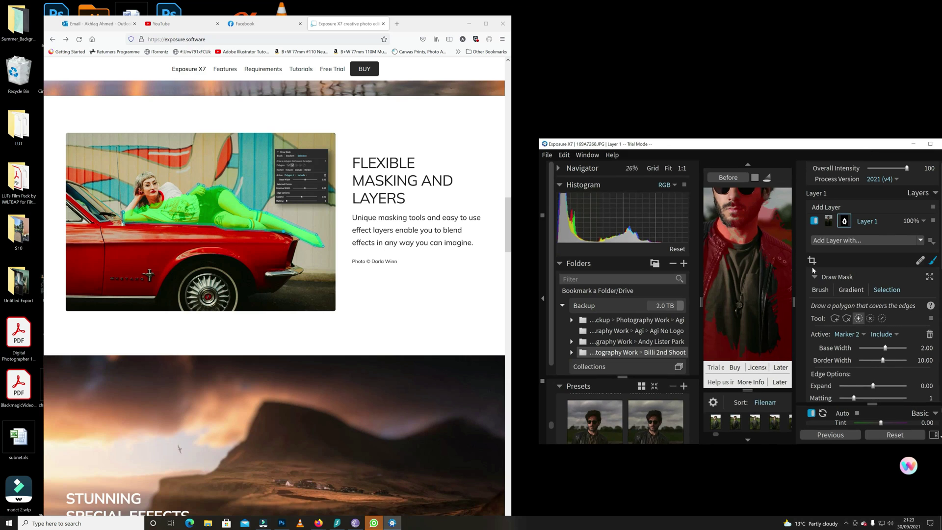
pyautogui.click(913, 144)
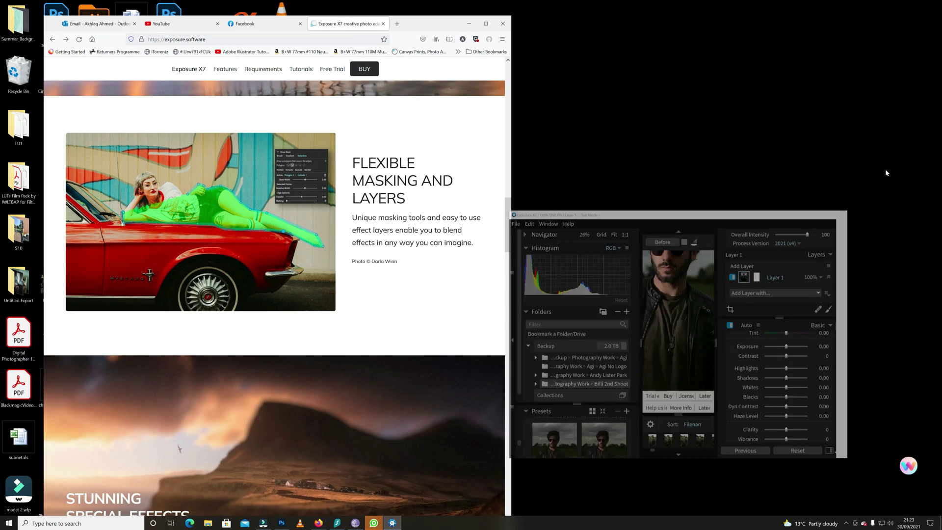
pyautogui.click(392, 522)
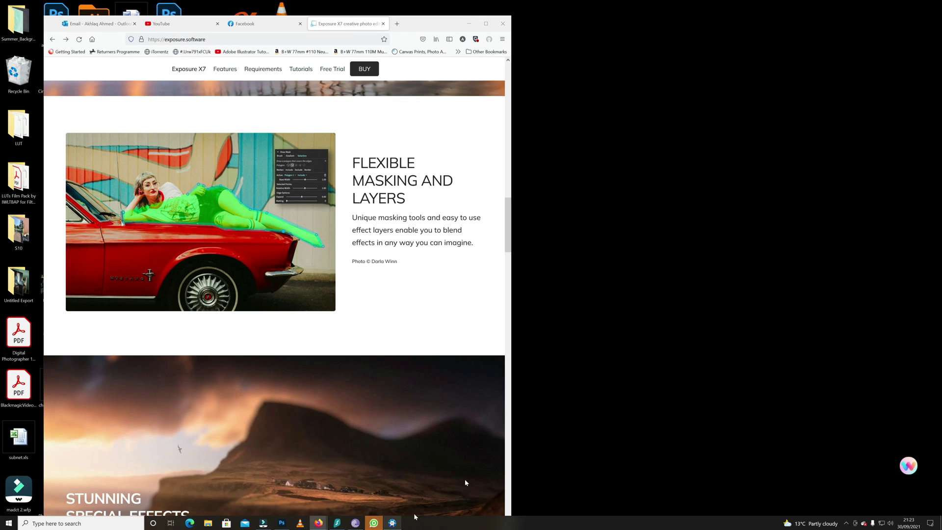
pyautogui.doubleClick(871, 145)
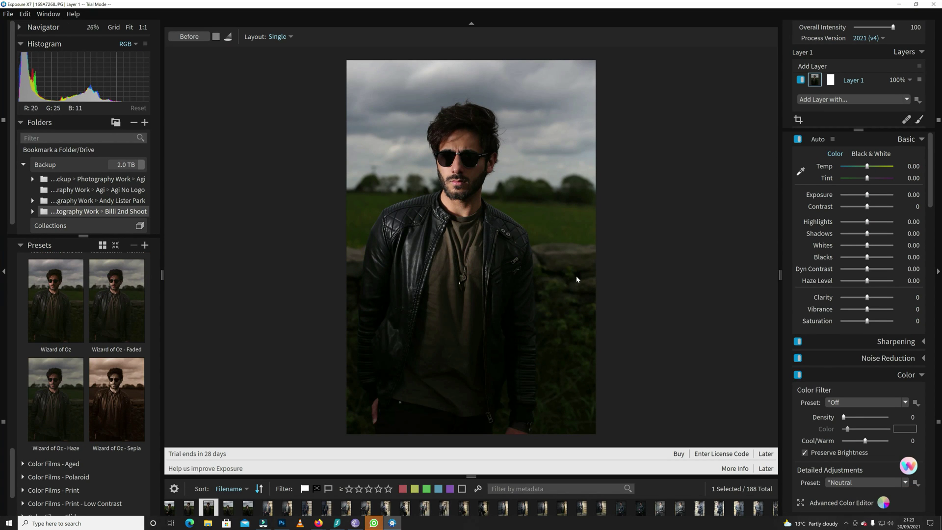
# Look through the Basic, Color and Tone Curve adjustments available for the portrait
pyautogui.scroll(-15, 888, 269)
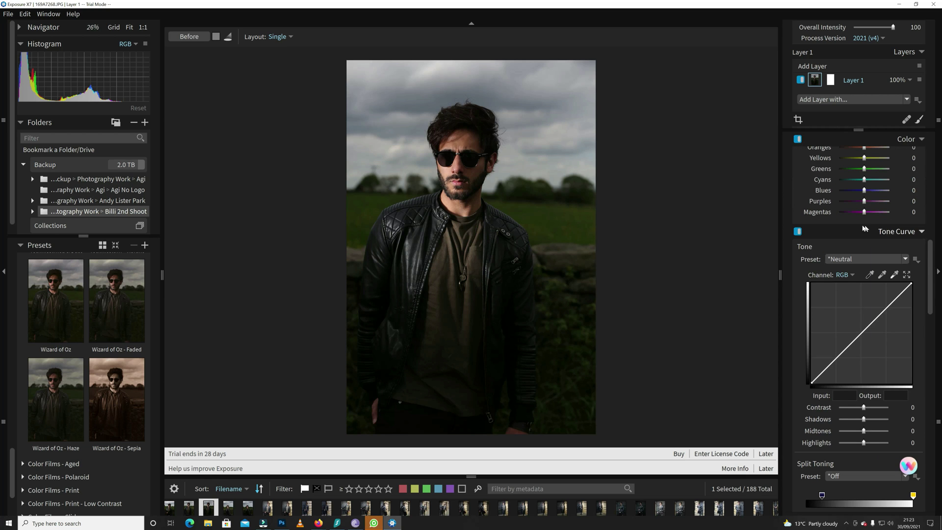
pyautogui.scroll(5, 855, 236)
pyautogui.scroll(3, 856, 240)
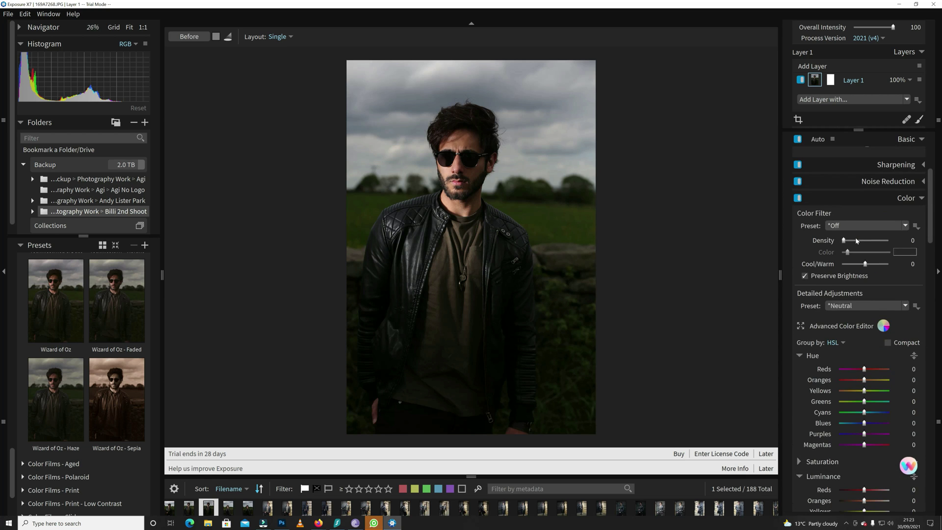
pyautogui.scroll(3, 856, 240)
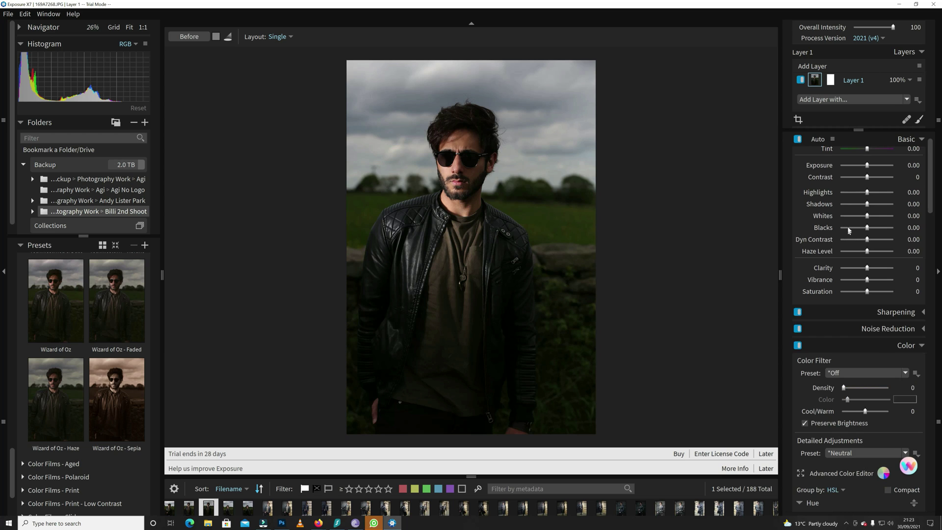
pyautogui.scroll(1, 849, 230)
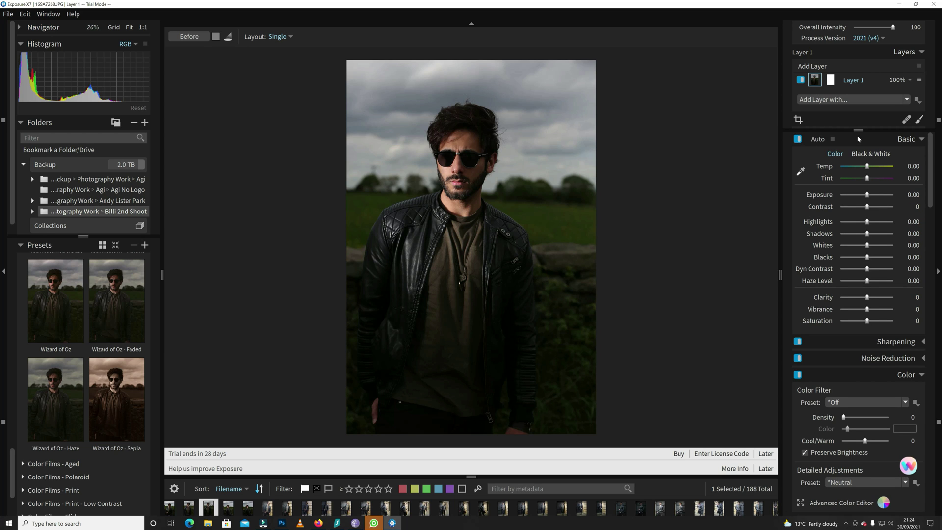
# Reopen Layer 1's mask and look through the effects offered for adding a new layer
pyautogui.click(830, 79)
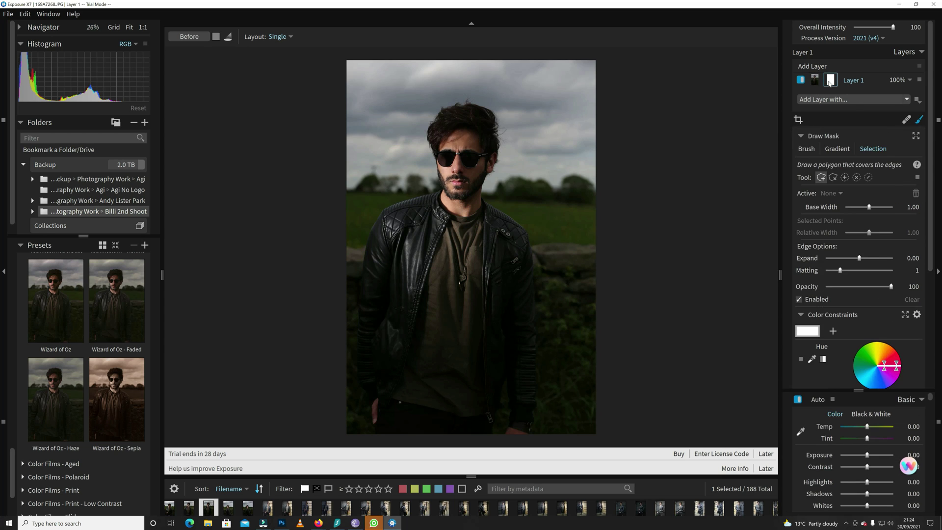
pyautogui.click(856, 100)
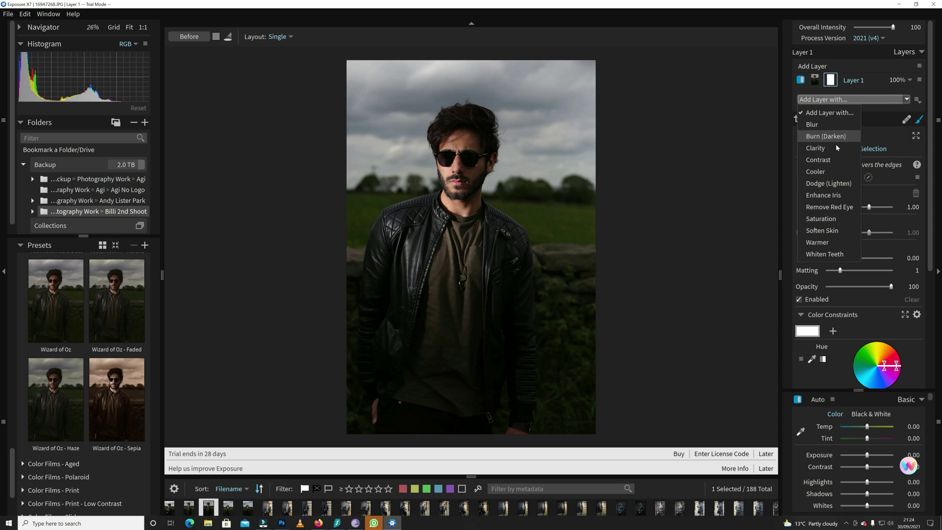
pyautogui.click(904, 122)
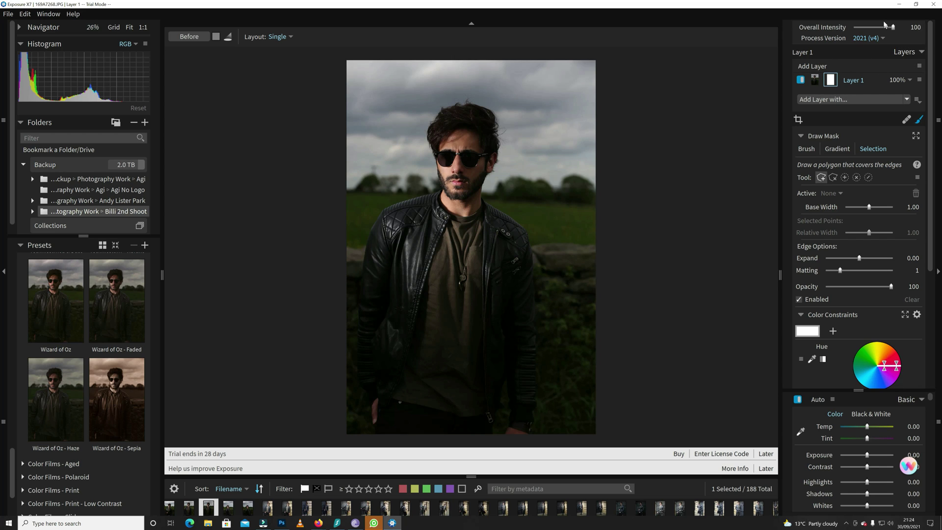
# Set the mask selection's base width to 2.96 and constrain the mask's hue to the blue-to-purple range
pyautogui.moveTo(869, 206); pyautogui.dragTo(874, 207)
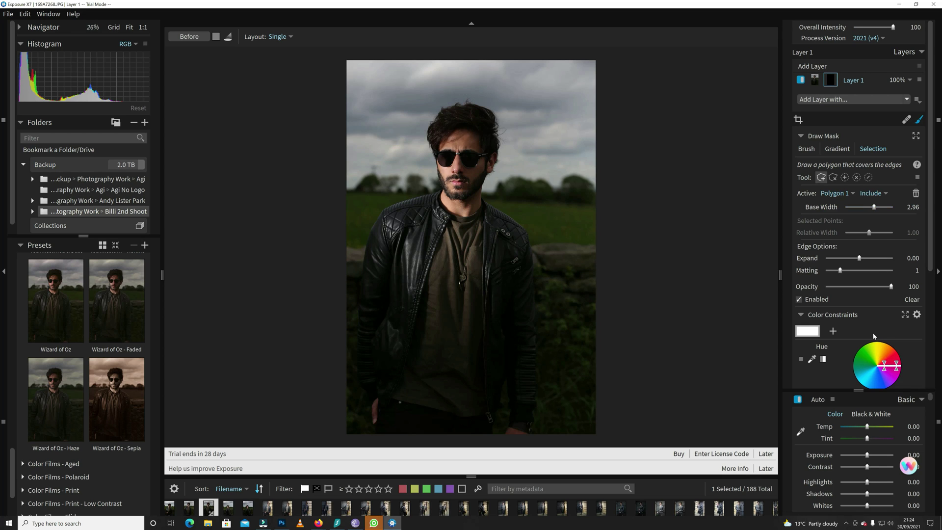
pyautogui.moveTo(881, 371)
pyautogui.mouseDown()
pyautogui.moveTo(876, 365)
pyautogui.moveTo(886, 371)
pyautogui.moveTo(881, 382)
pyautogui.moveTo(878, 358)
pyautogui.moveTo(871, 373)
pyautogui.moveTo(884, 357)
pyautogui.moveTo(872, 380)
pyautogui.mouseUp()
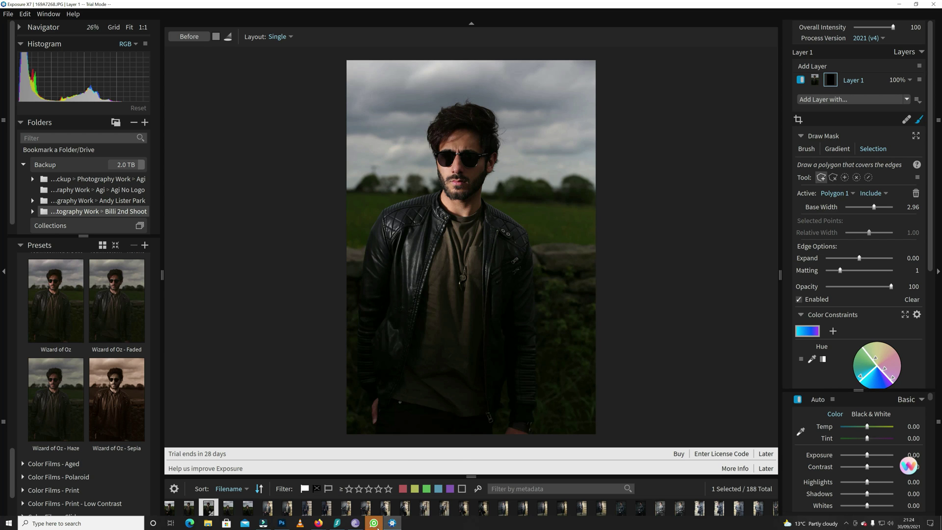
pyautogui.moveTo(377, 528)
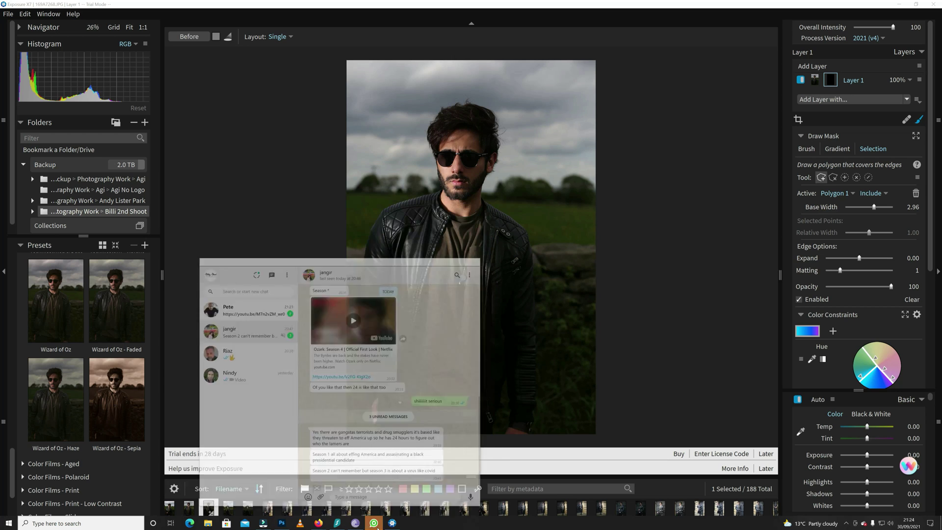